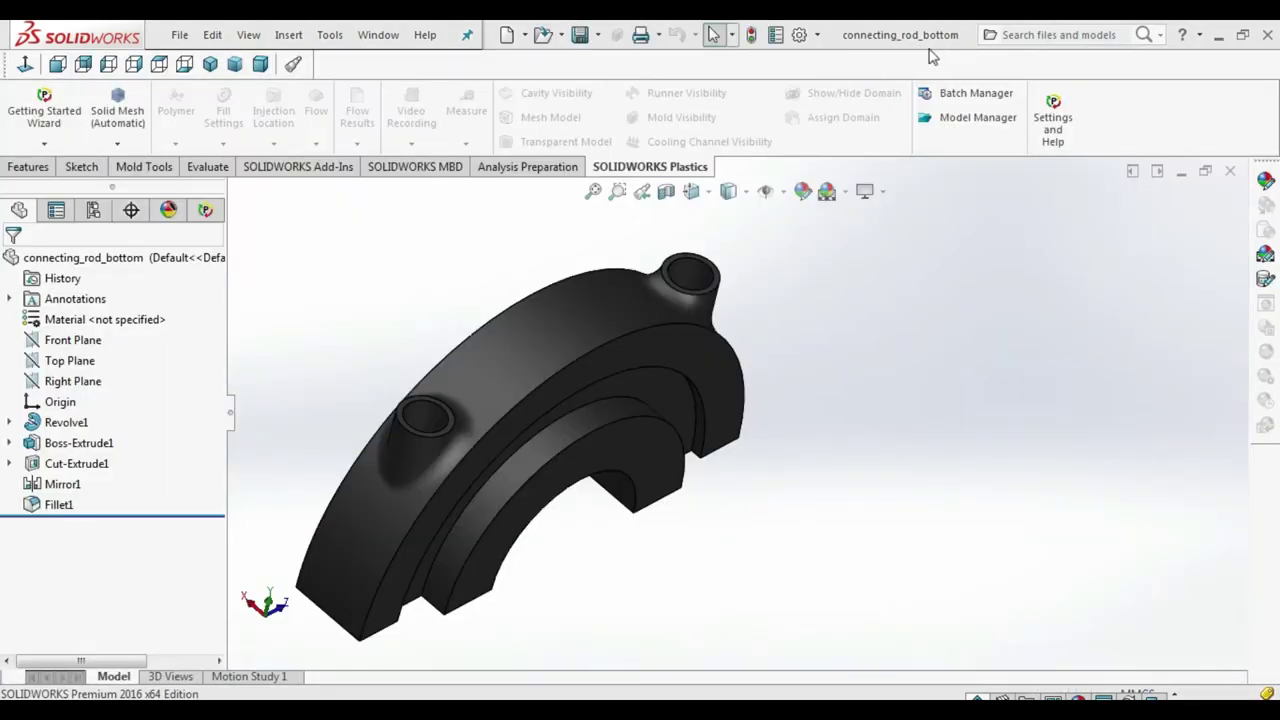
Step: Orbit connecting_rod_bottom to inspect its underside, then start a new document
{"action": "middle_click_drag", "start_coordinate": [812, 238], "coordinate": [873, 450]}
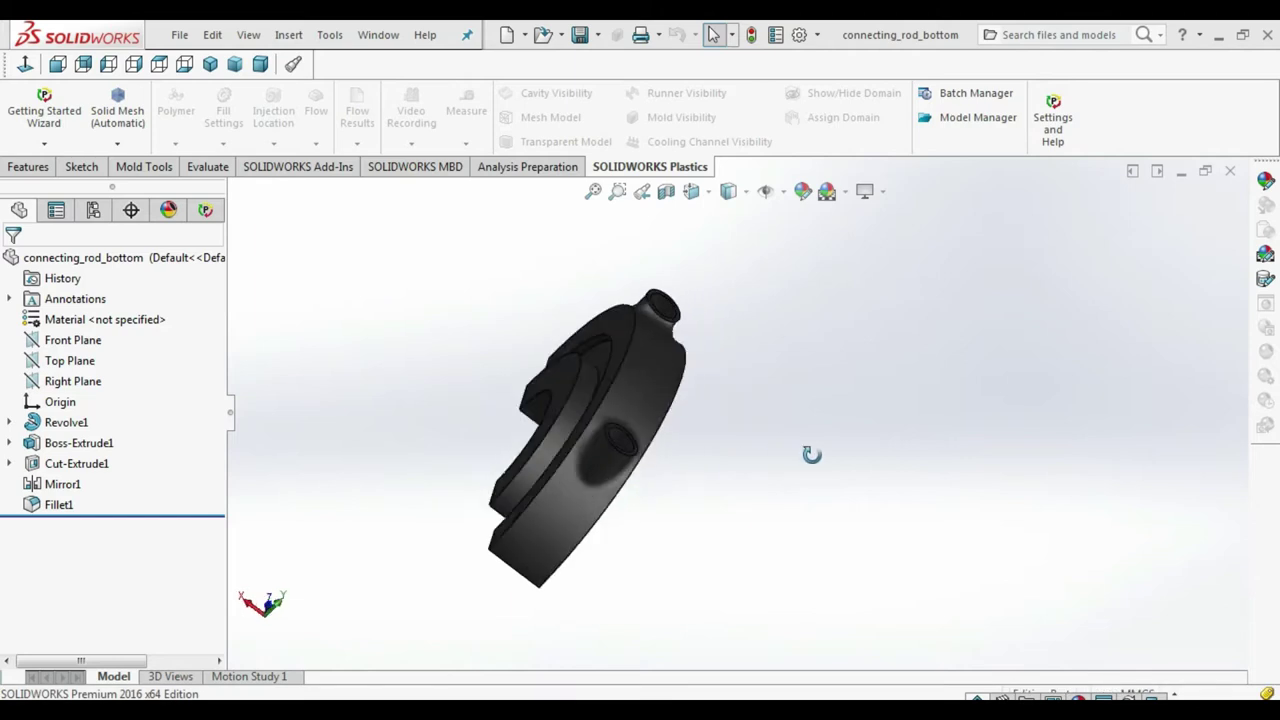
{"action": "middle_click_drag", "start_coordinate": [511, 358], "coordinate": [572, 212]}
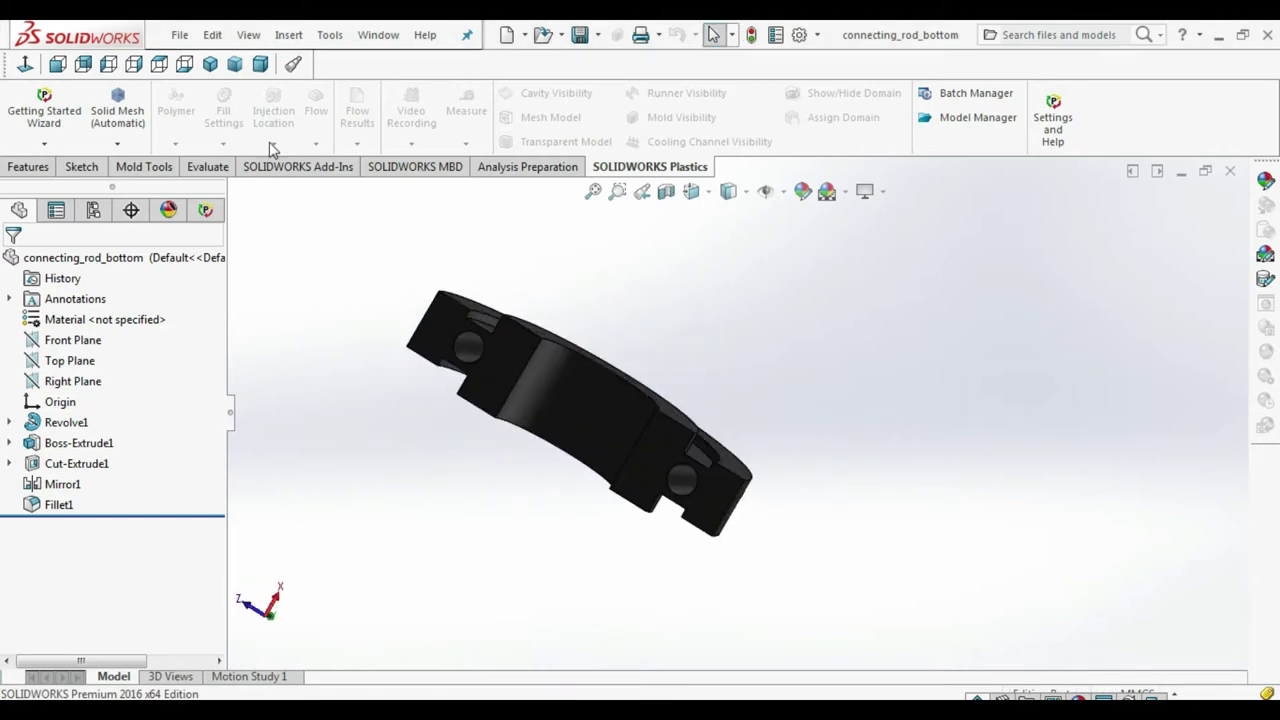
{"action": "left_click", "coordinate": [507, 38]}
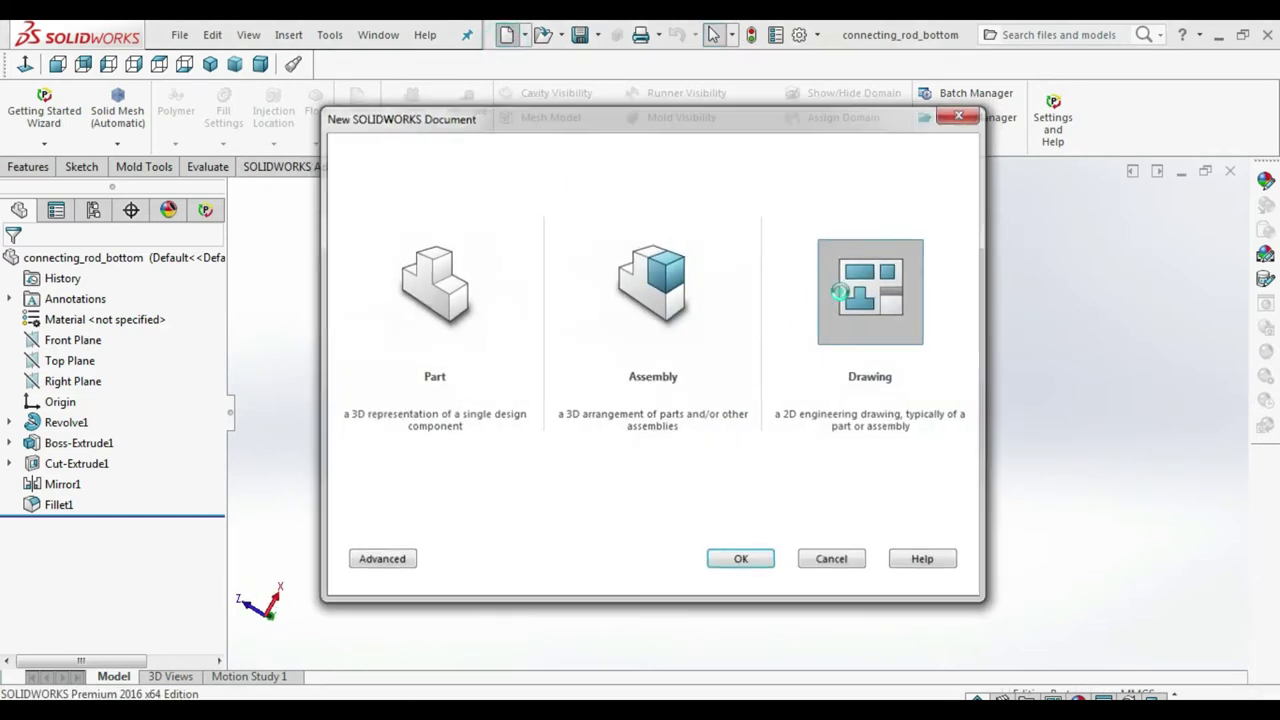
Step: Create an A0 drawing and place a first view of connecting_rod_bottom near the sheet centre
{"action": "double_click", "coordinate": [845, 292]}
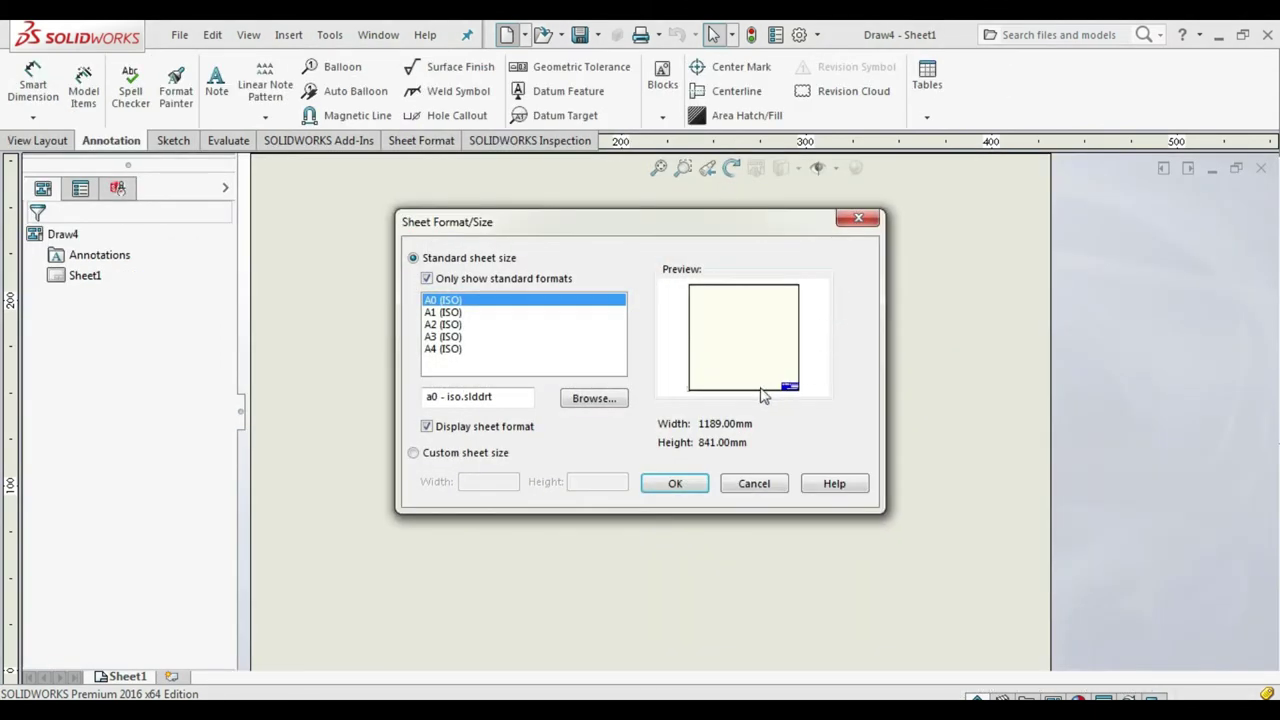
{"action": "left_click", "coordinate": [677, 482]}
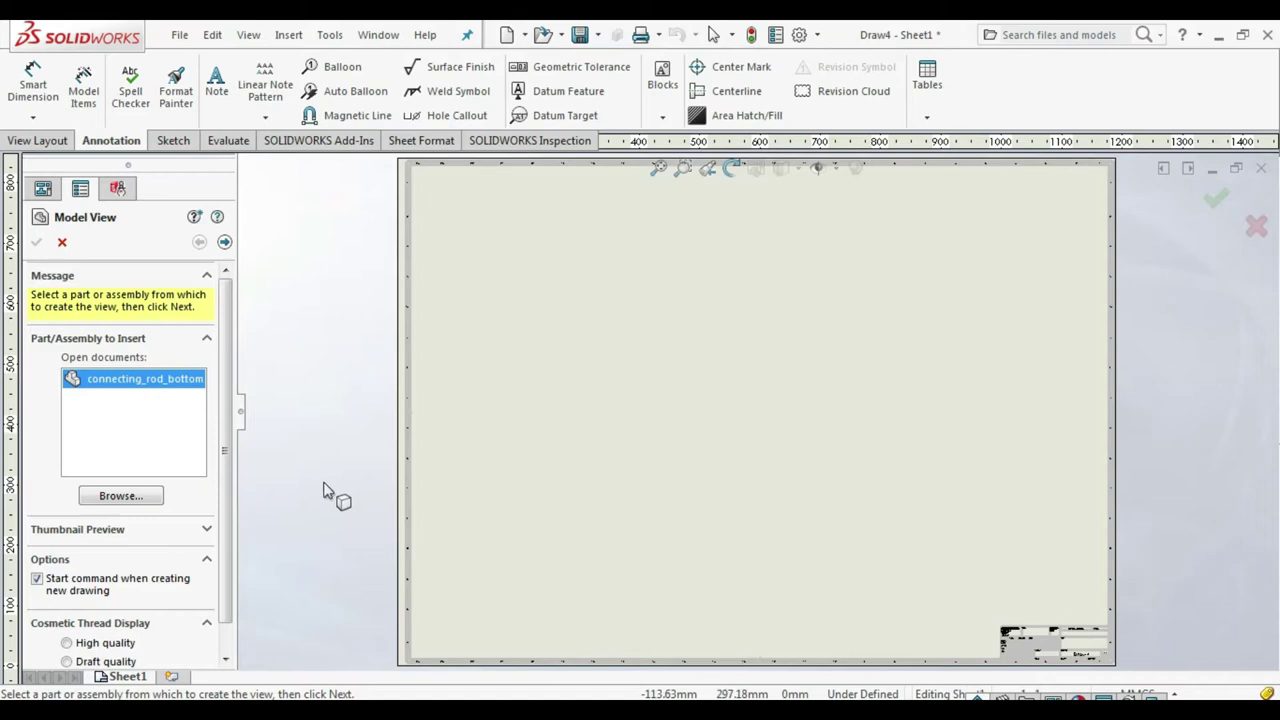
{"action": "left_click", "coordinate": [224, 242]}
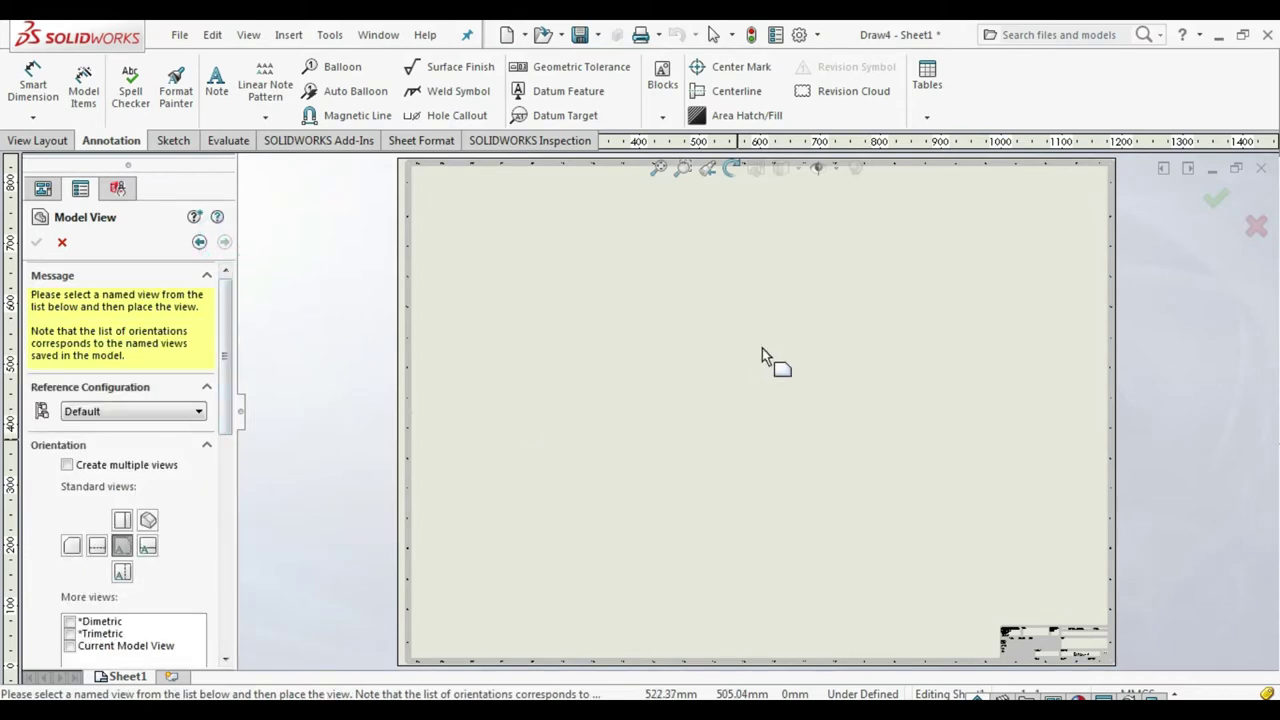
{"action": "left_click", "coordinate": [735, 385]}
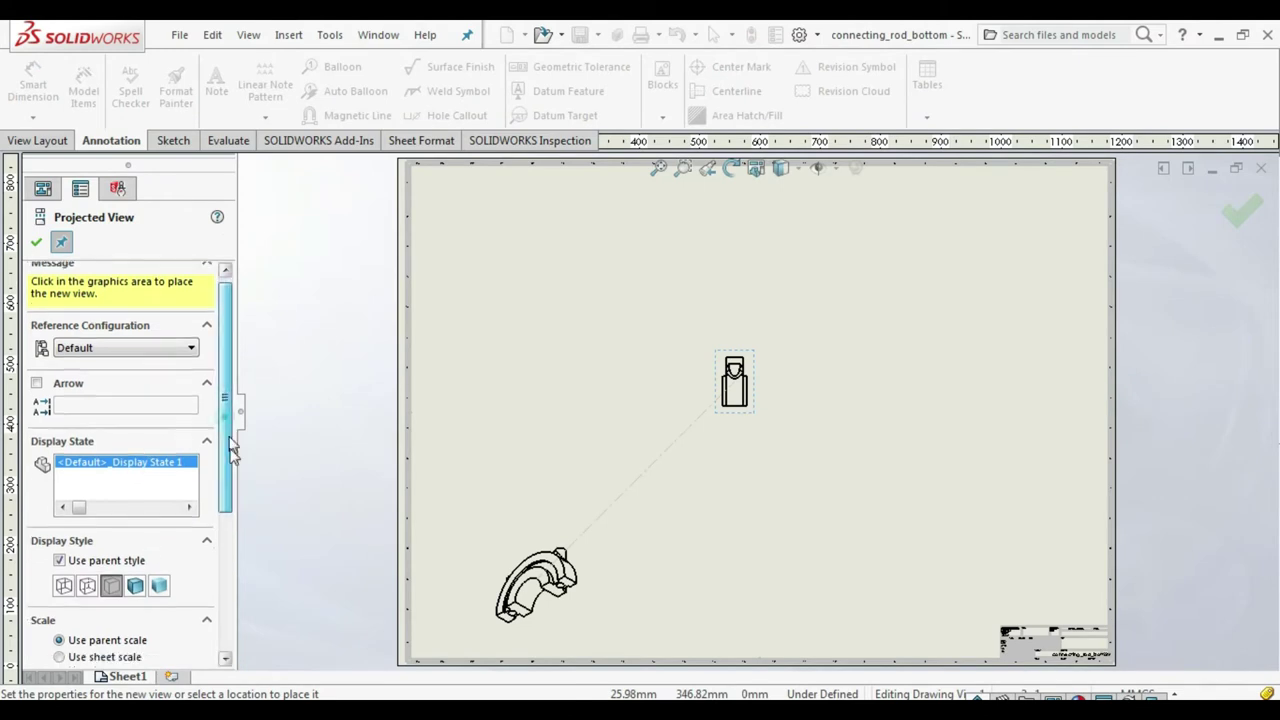
Step: Change Drawing View1 to the Top orientation
{"action": "scroll", "coordinate": [197, 427], "scroll_direction": "down", "scroll_amount": 5}
{"action": "left_click", "coordinate": [36, 242]}
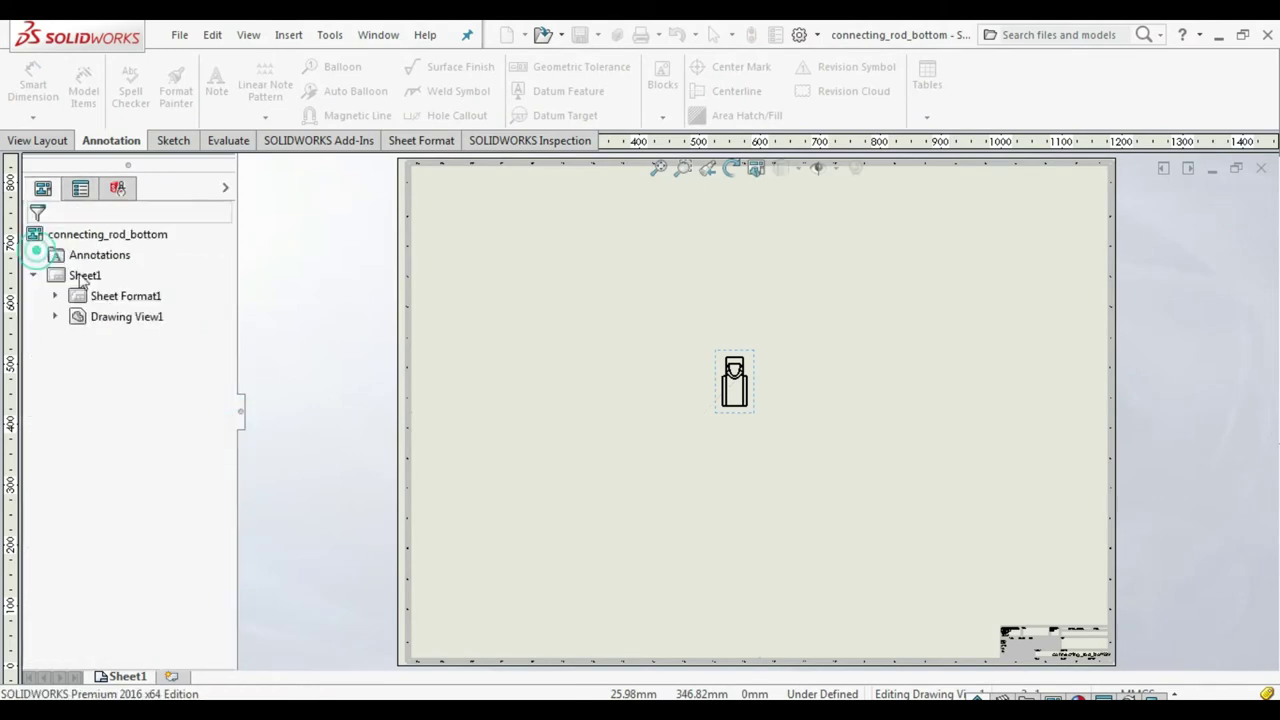
{"action": "left_click", "coordinate": [754, 395]}
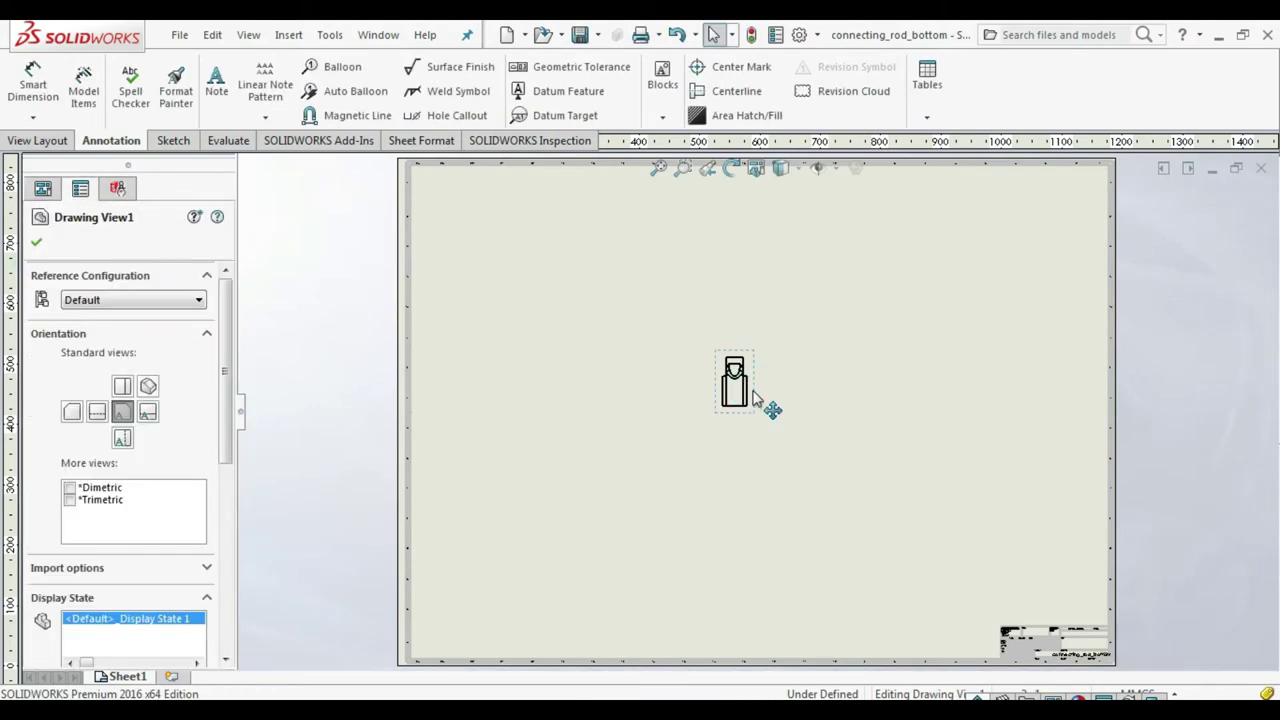
{"action": "right_click", "coordinate": [756, 398]}
{"action": "left_click", "coordinate": [97, 413]}
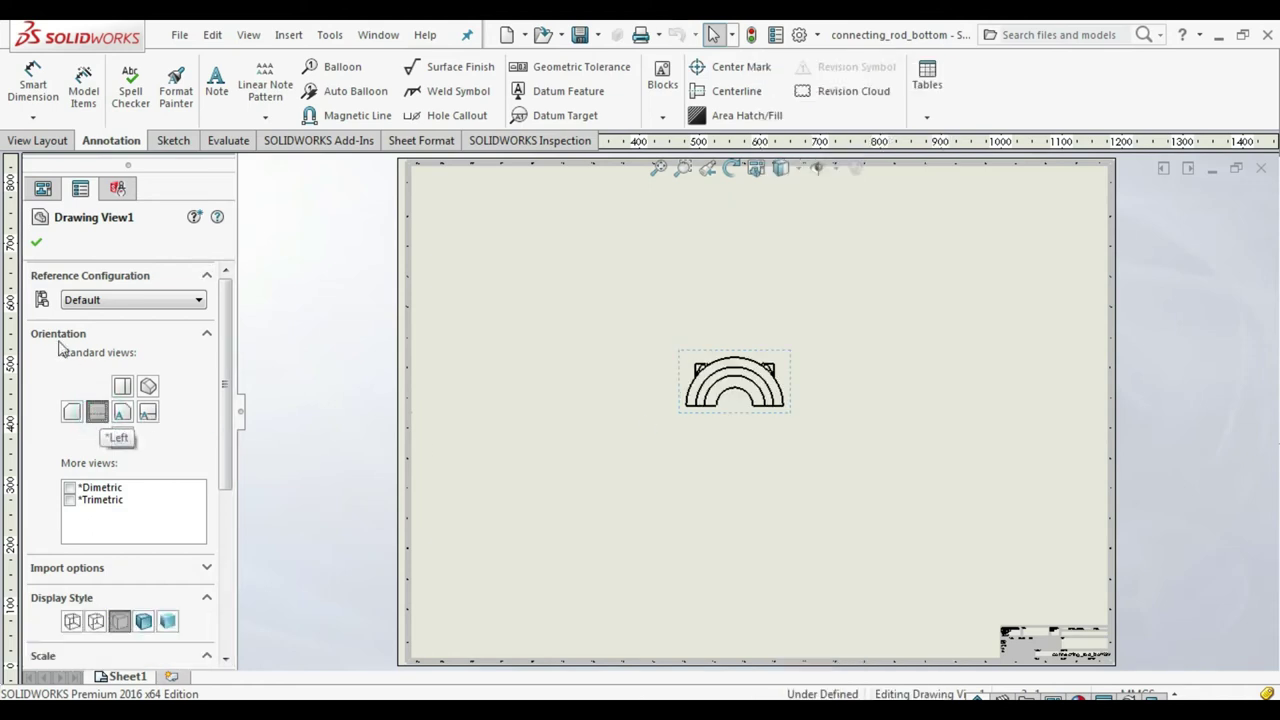
{"action": "left_click", "coordinate": [36, 243]}
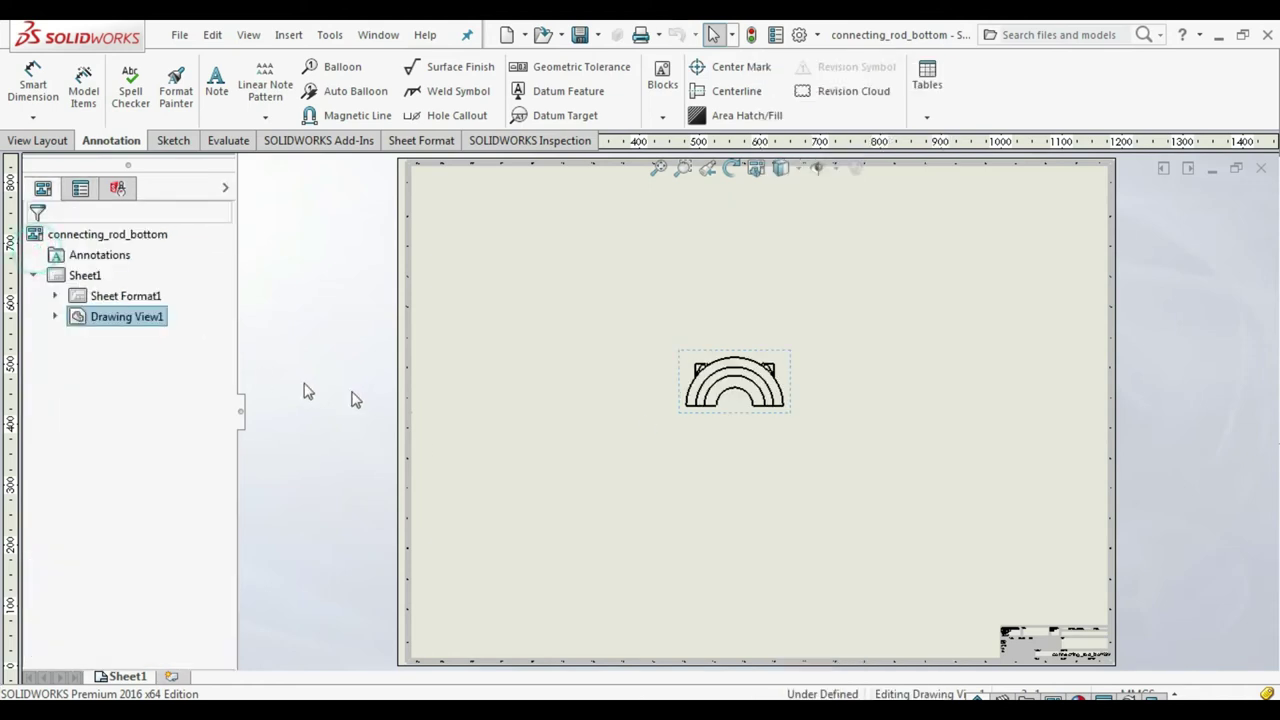
Step: Project bottom, top, isometric and left views around the front view
{"action": "left_click", "coordinate": [679, 368]}
{"action": "left_click", "coordinate": [37, 140]}
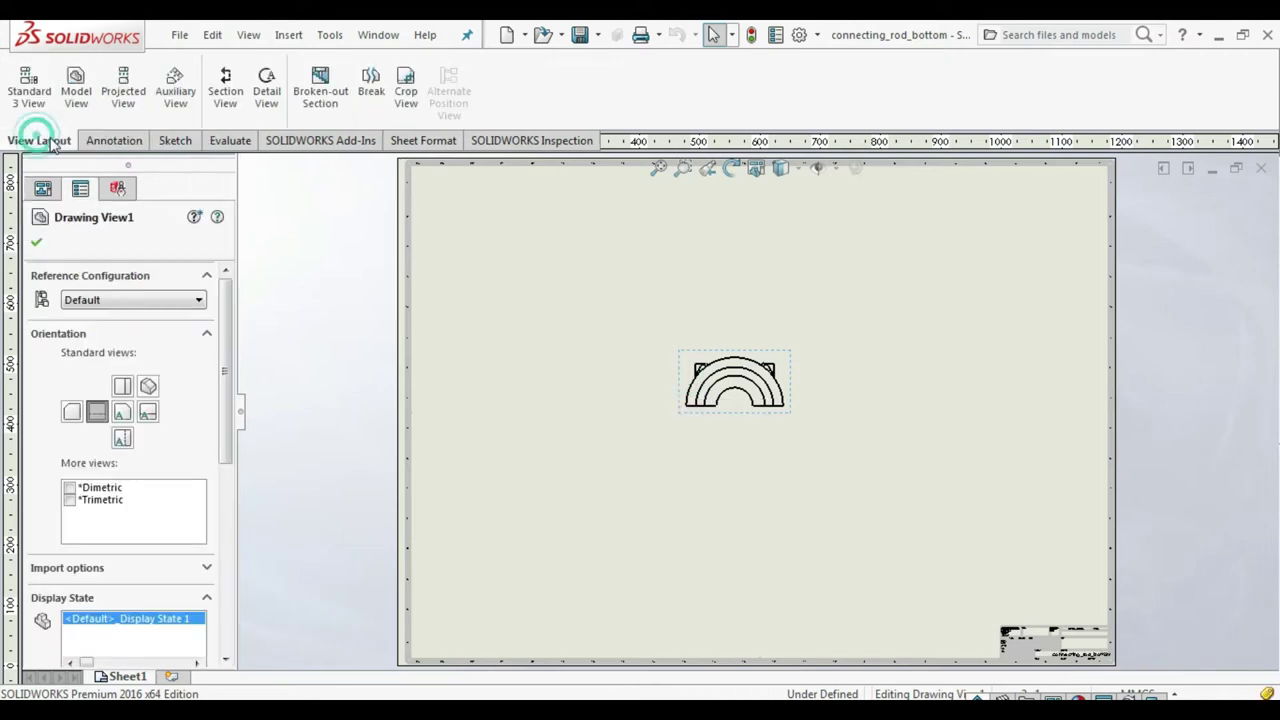
{"action": "left_click", "coordinate": [121, 100]}
{"action": "left_click", "coordinate": [748, 508]}
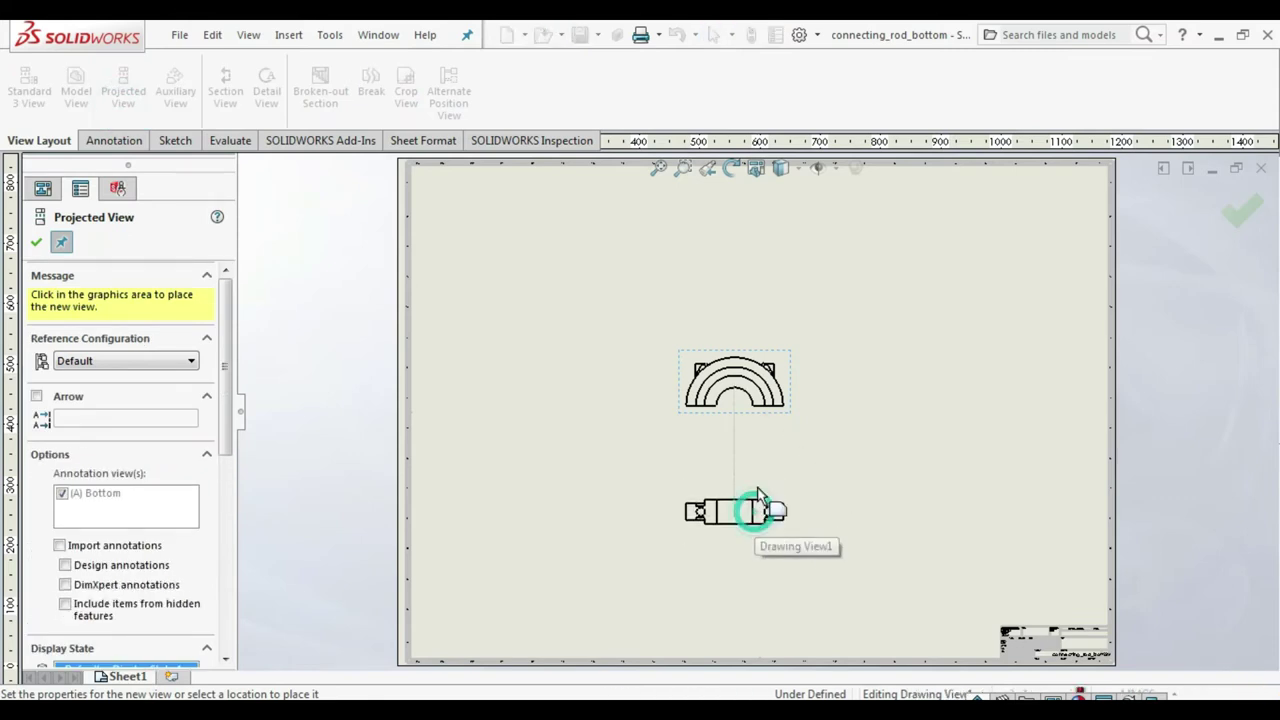
{"action": "left_click", "coordinate": [750, 260]}
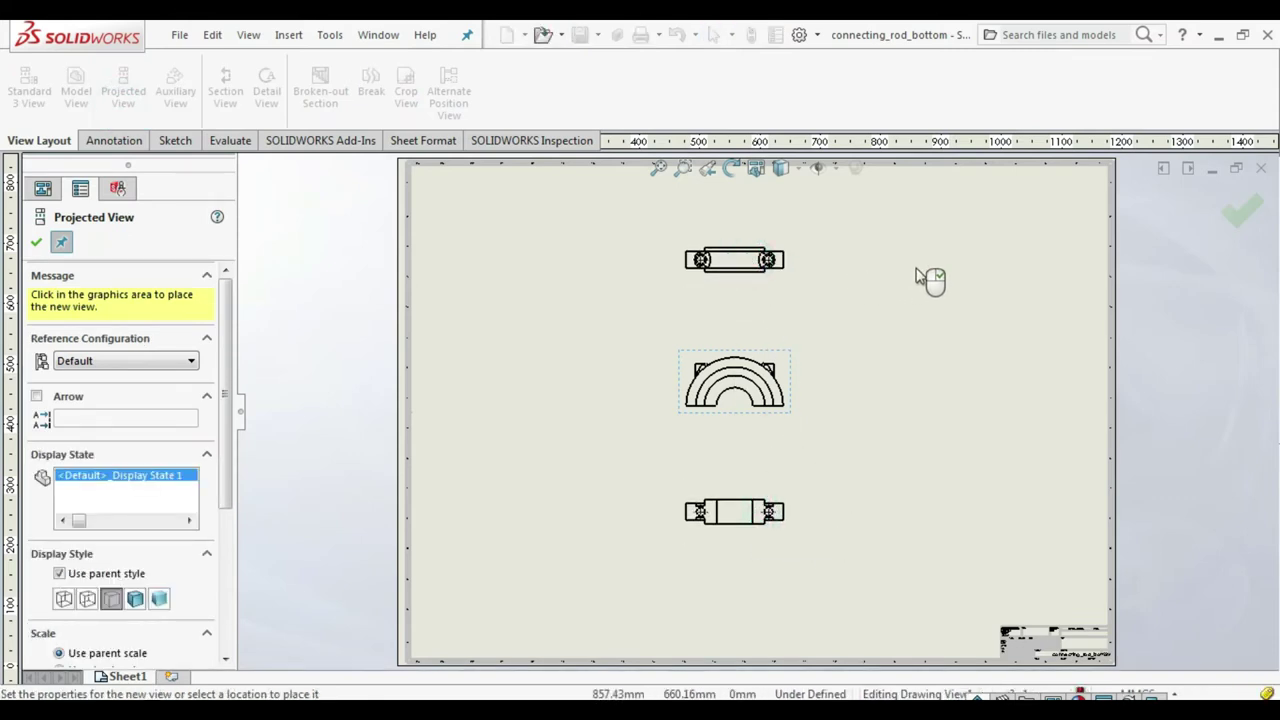
{"action": "left_click", "coordinate": [908, 285]}
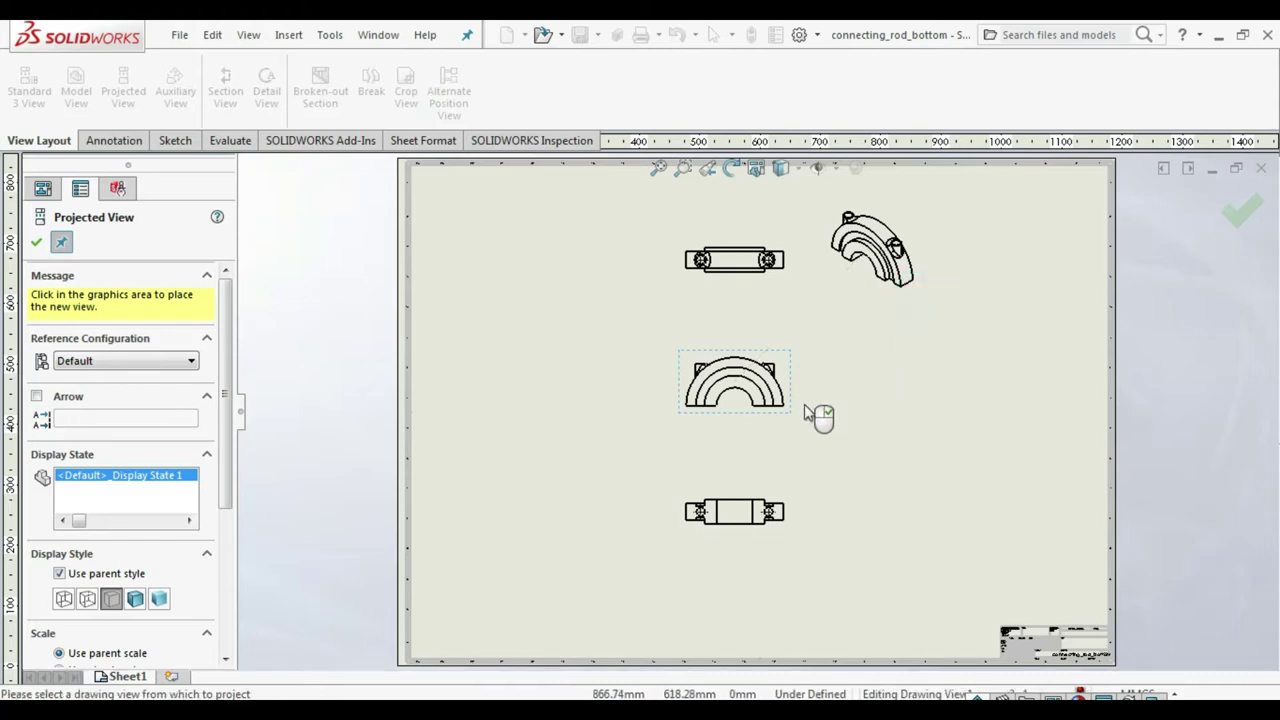
{"action": "left_click", "coordinate": [590, 413]}
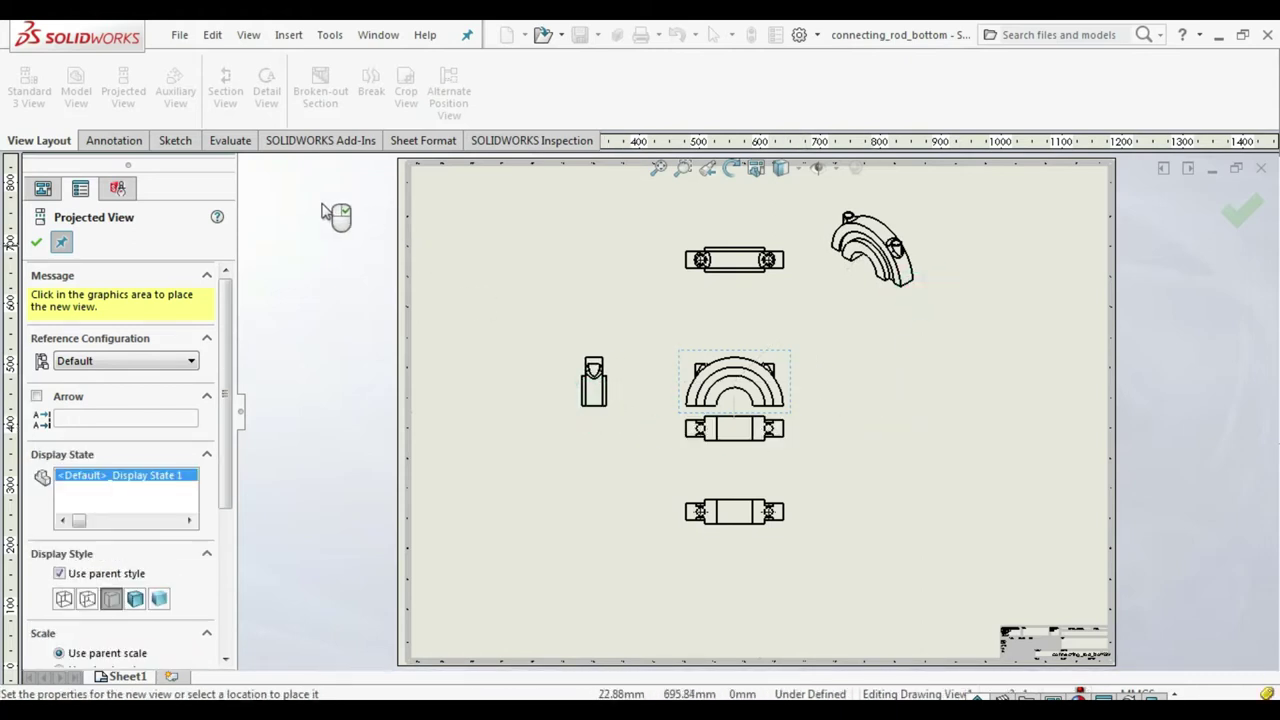
{"action": "left_click", "coordinate": [36, 243]}
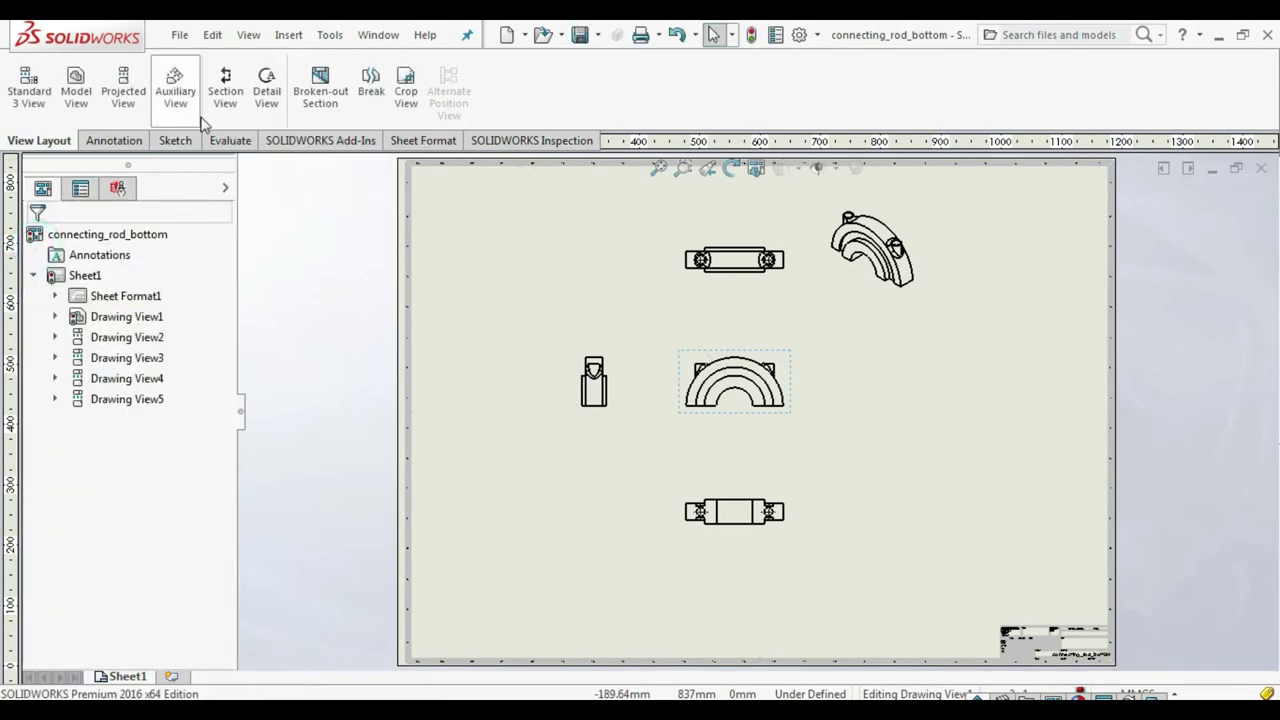
Step: Cut a vertical section through the front view and place section A-A to its right
{"action": "left_click", "coordinate": [225, 95]}
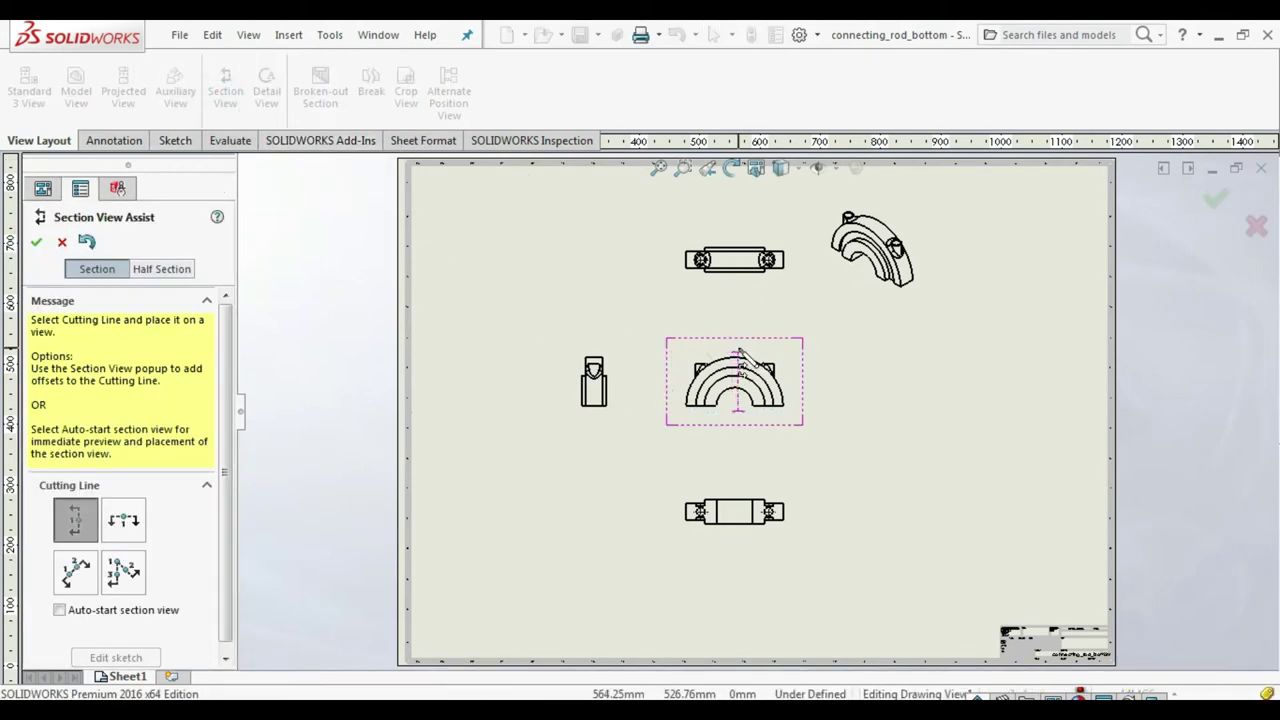
{"action": "left_click", "coordinate": [735, 405]}
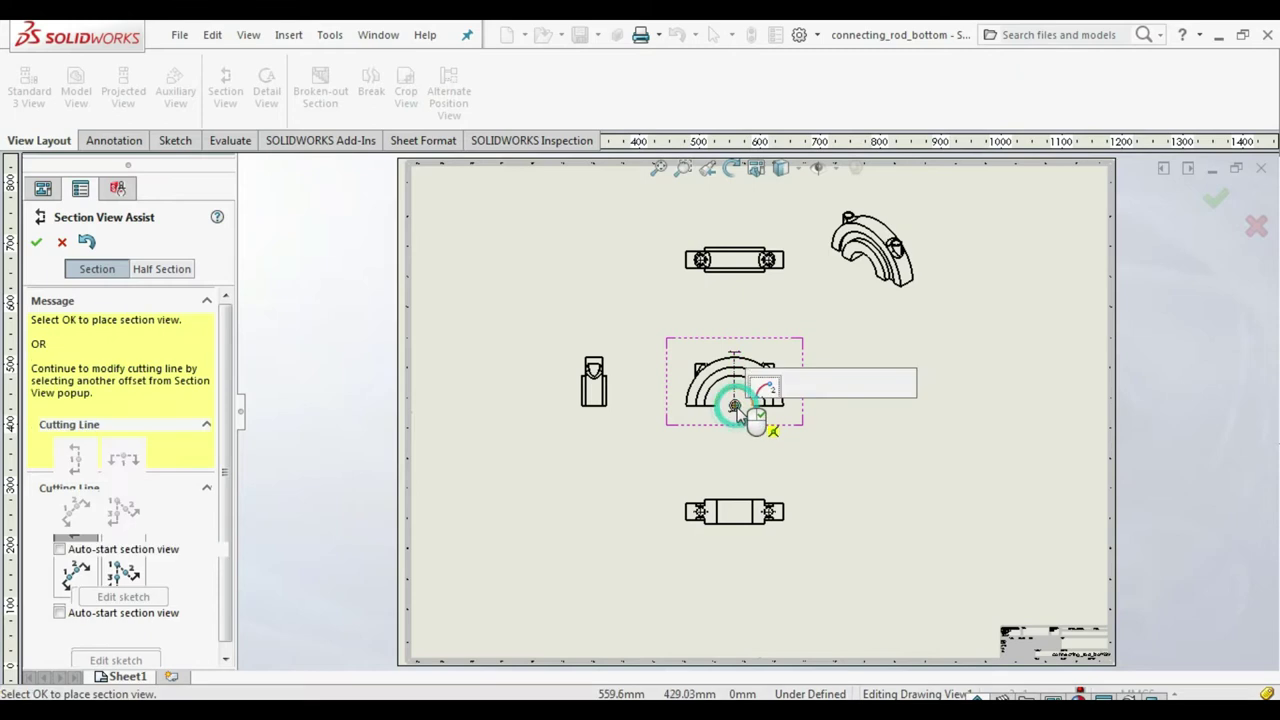
{"action": "left_click", "coordinate": [878, 390]}
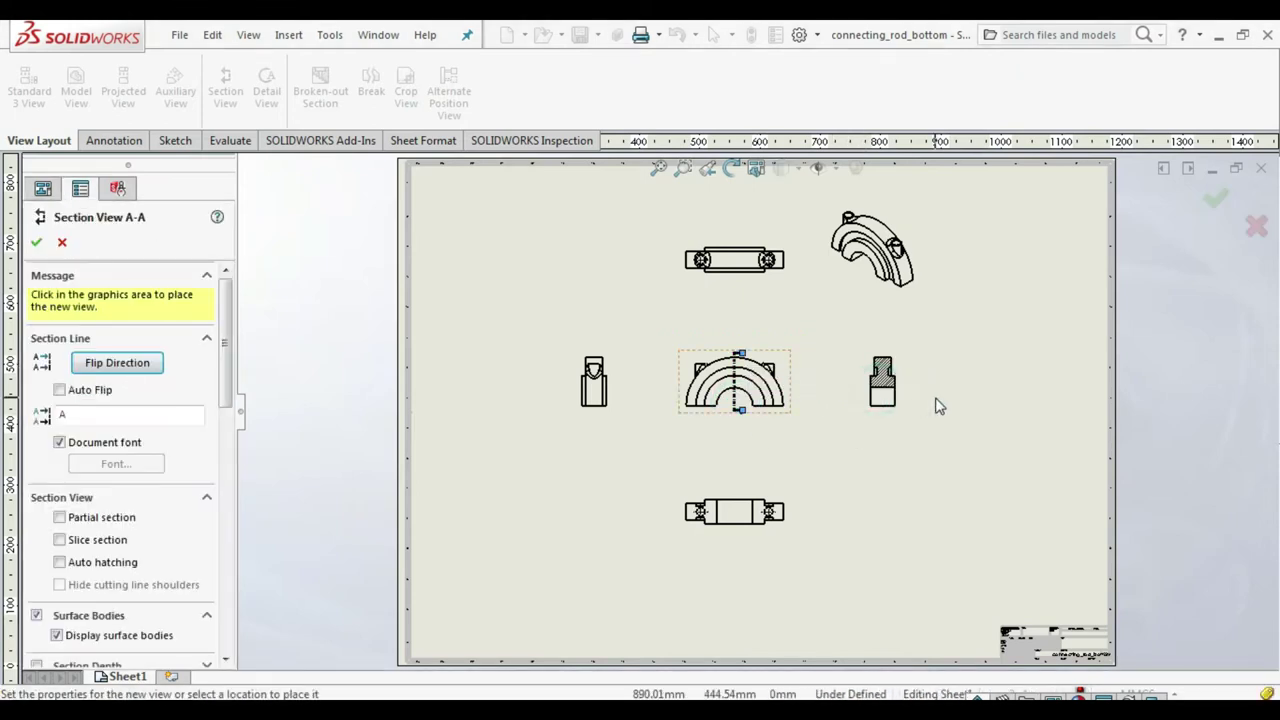
{"action": "left_click", "coordinate": [907, 404]}
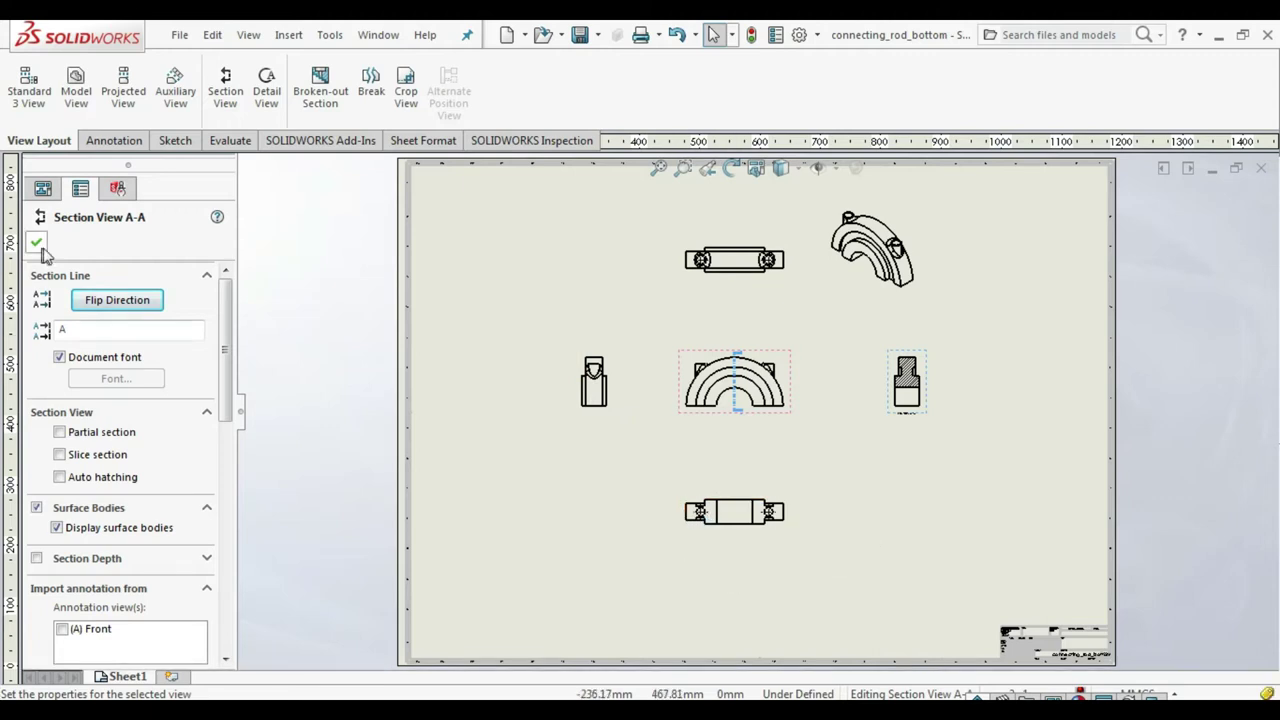
{"action": "left_click", "coordinate": [37, 243]}
Step: Cut a horizontal section through the bottom view and place section B-B below it
{"action": "left_click", "coordinate": [225, 90]}
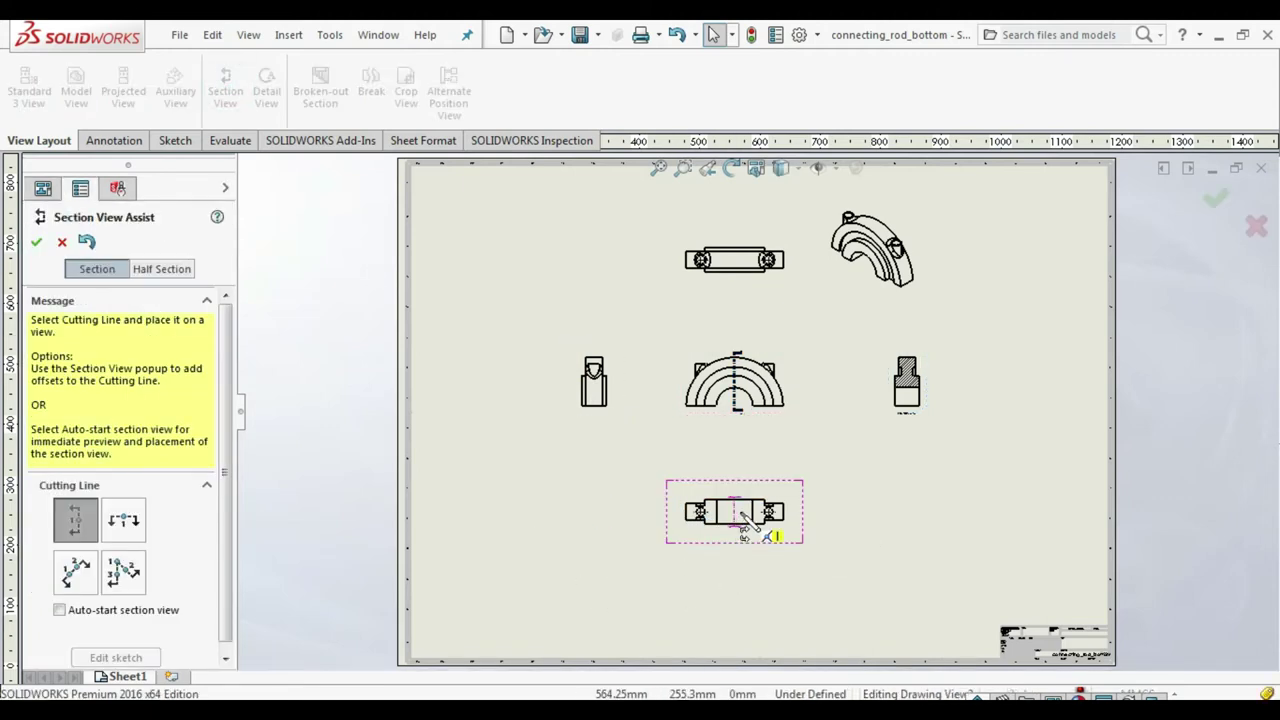
{"action": "left_click", "coordinate": [123, 520]}
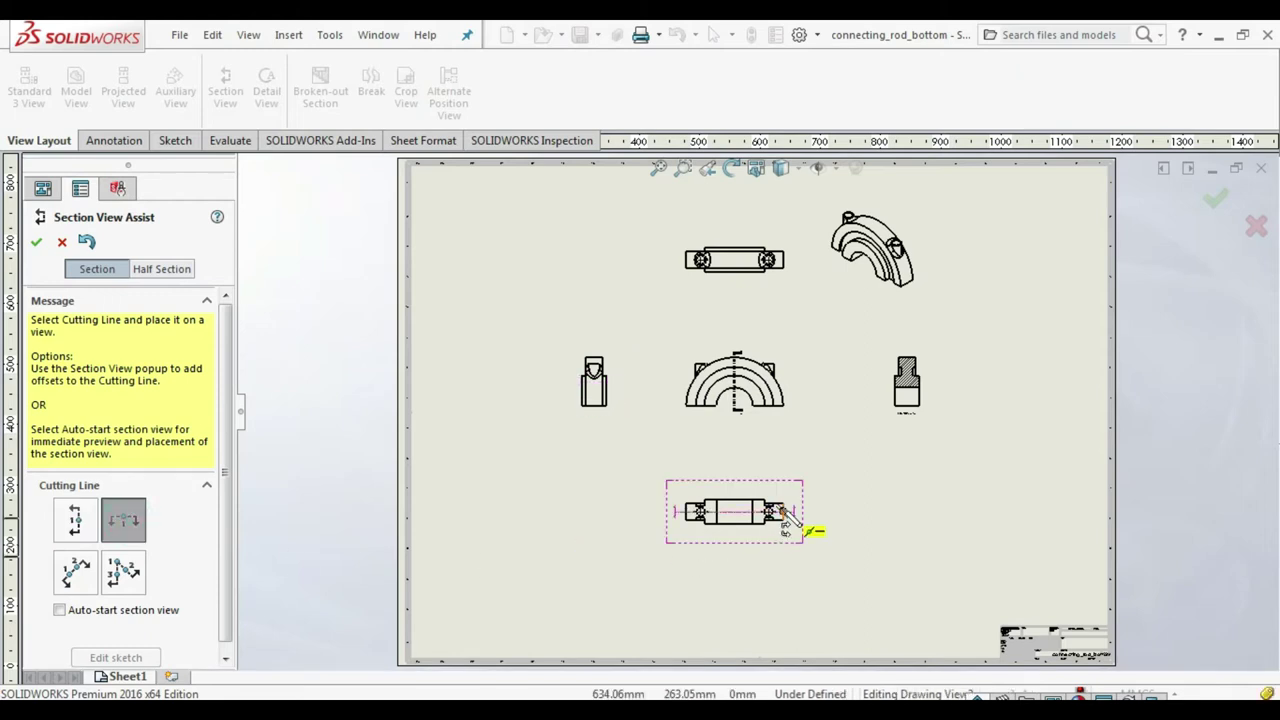
{"action": "left_click", "coordinate": [784, 512]}
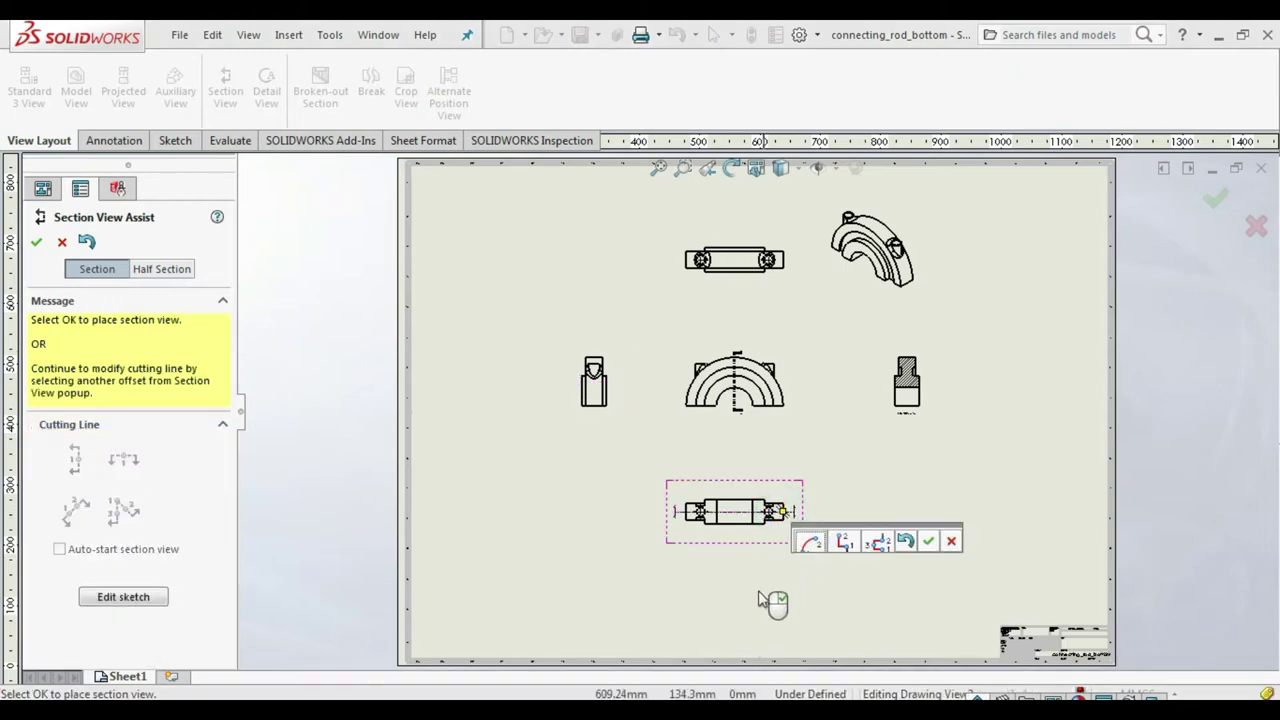
{"action": "left_click", "coordinate": [928, 541]}
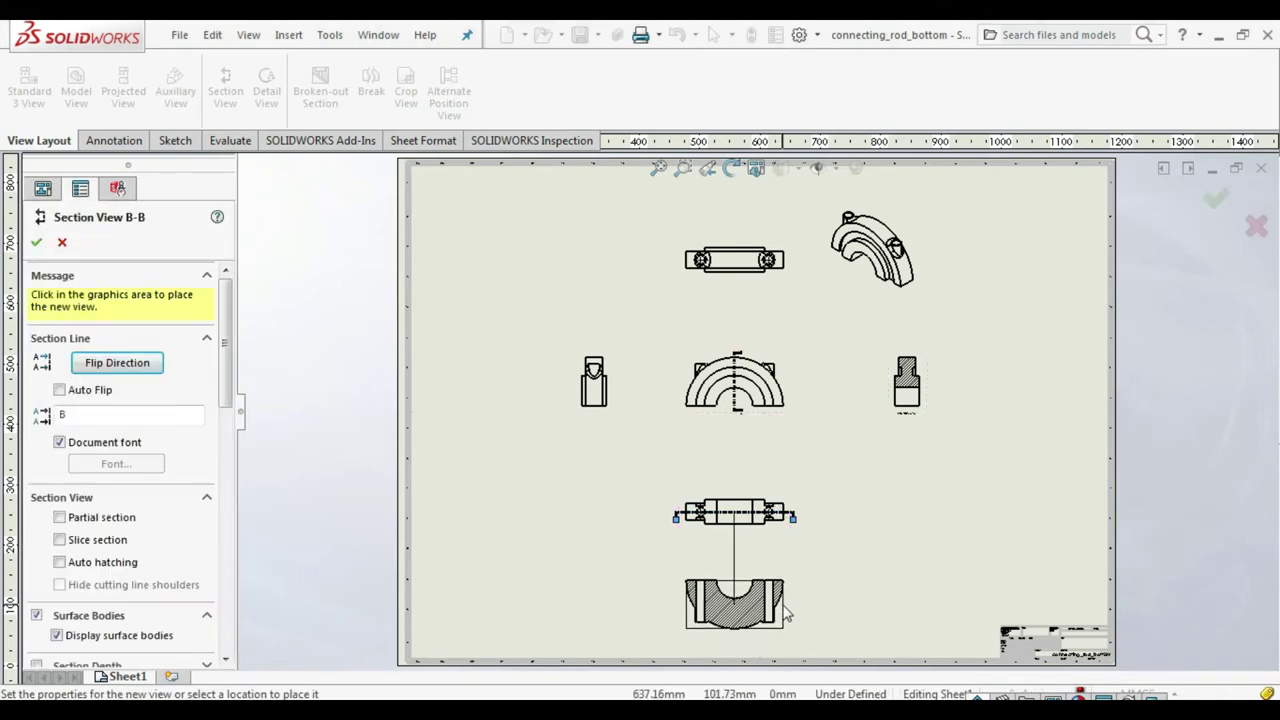
{"action": "left_click", "coordinate": [786, 614]}
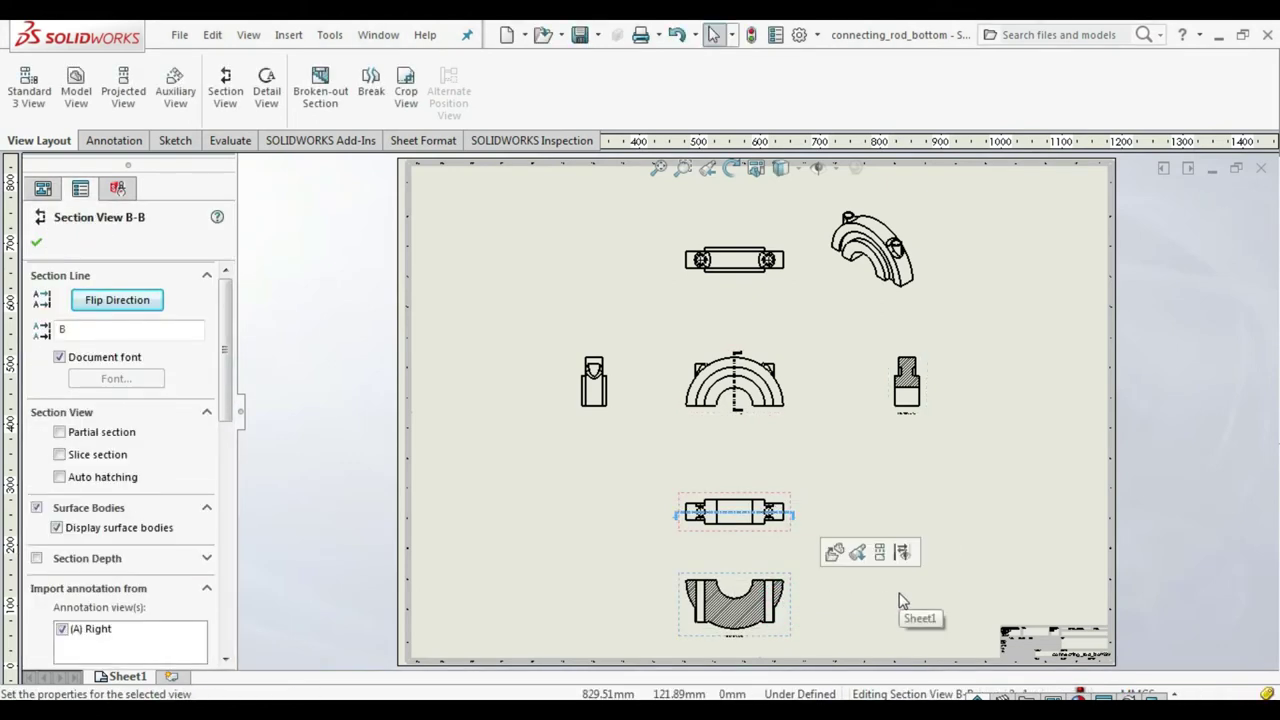
{"action": "left_click", "coordinate": [590, 494]}
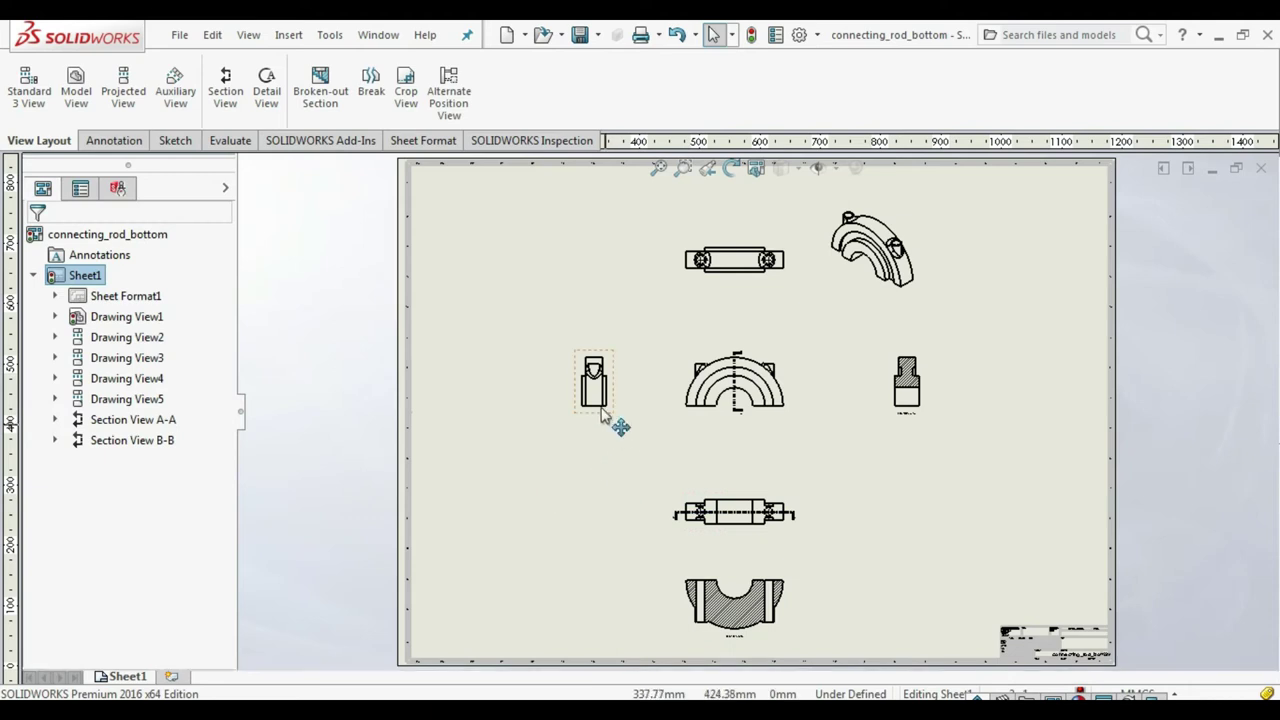
Step: Shift the left and front views left and nudge the isometric view right
{"action": "left_click_drag", "start_coordinate": [600, 405], "coordinate": [530, 418]}
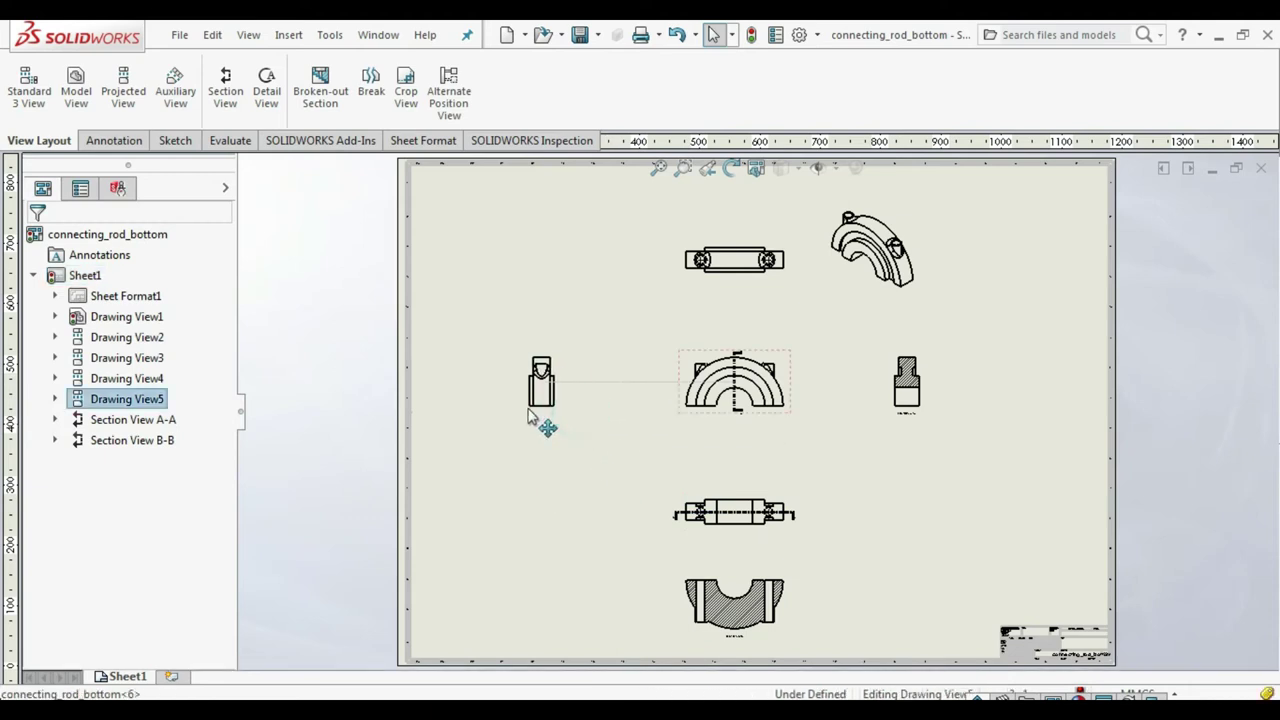
{"action": "left_click_drag", "start_coordinate": [686, 430], "coordinate": [655, 423]}
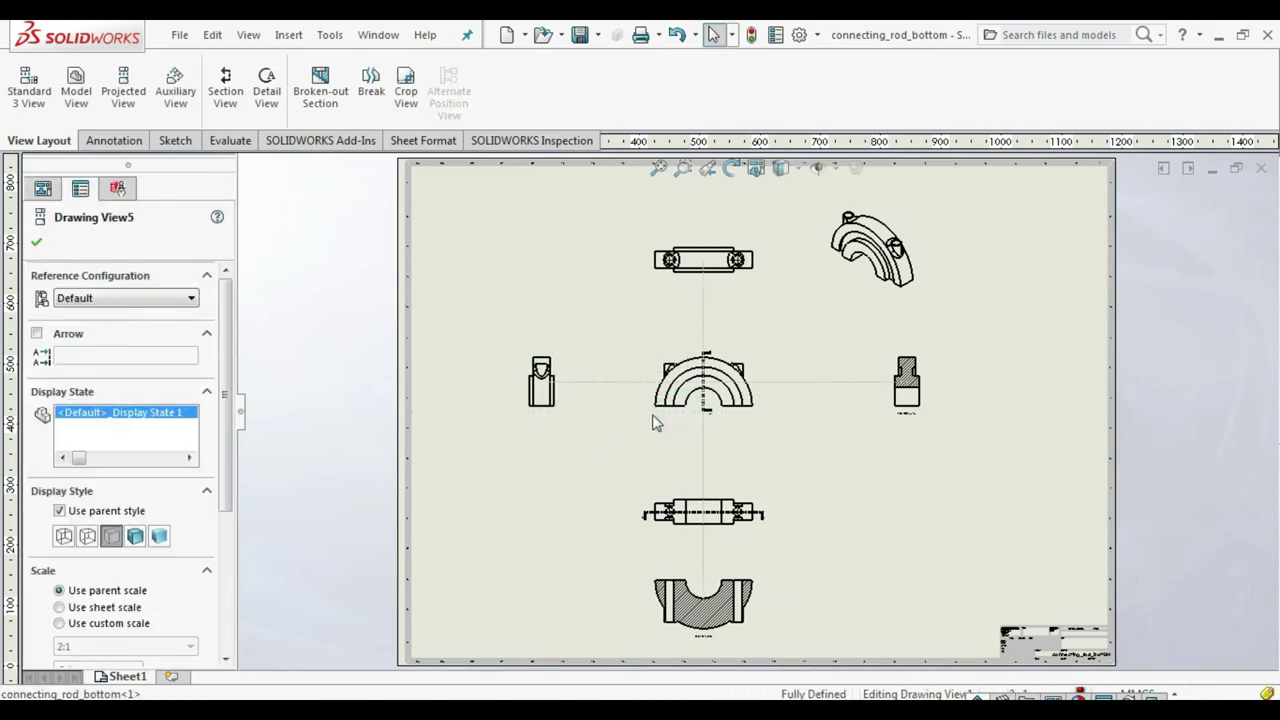
{"action": "left_click", "coordinate": [880, 262]}
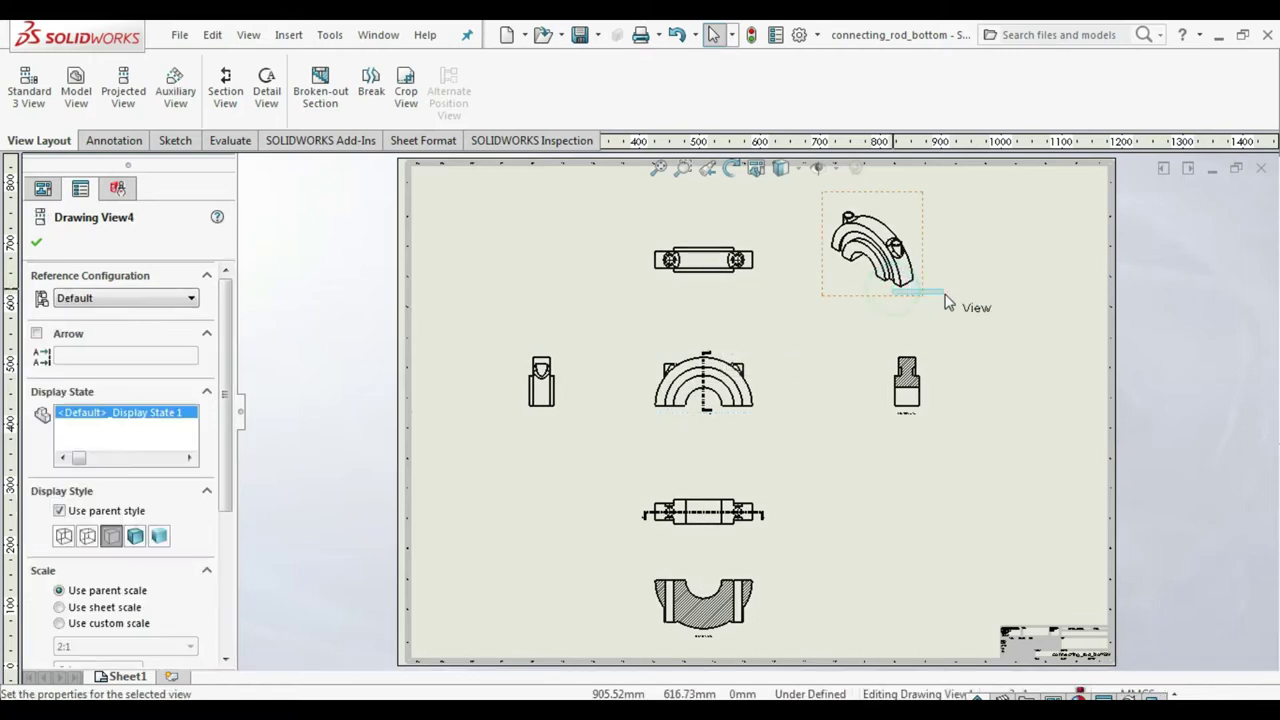
{"action": "left_click_drag", "start_coordinate": [920, 287], "coordinate": [955, 295]}
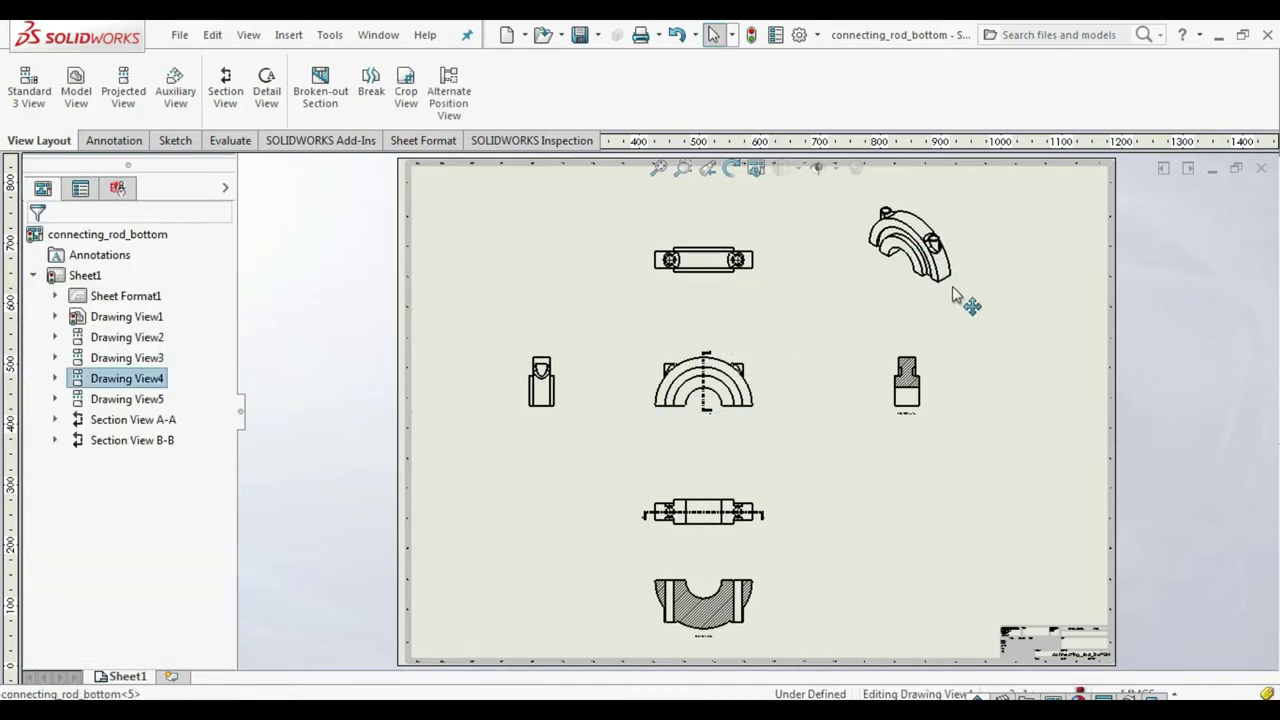
Step: Set the isometric view's display style to Shaded
{"action": "left_click", "coordinate": [952, 287]}
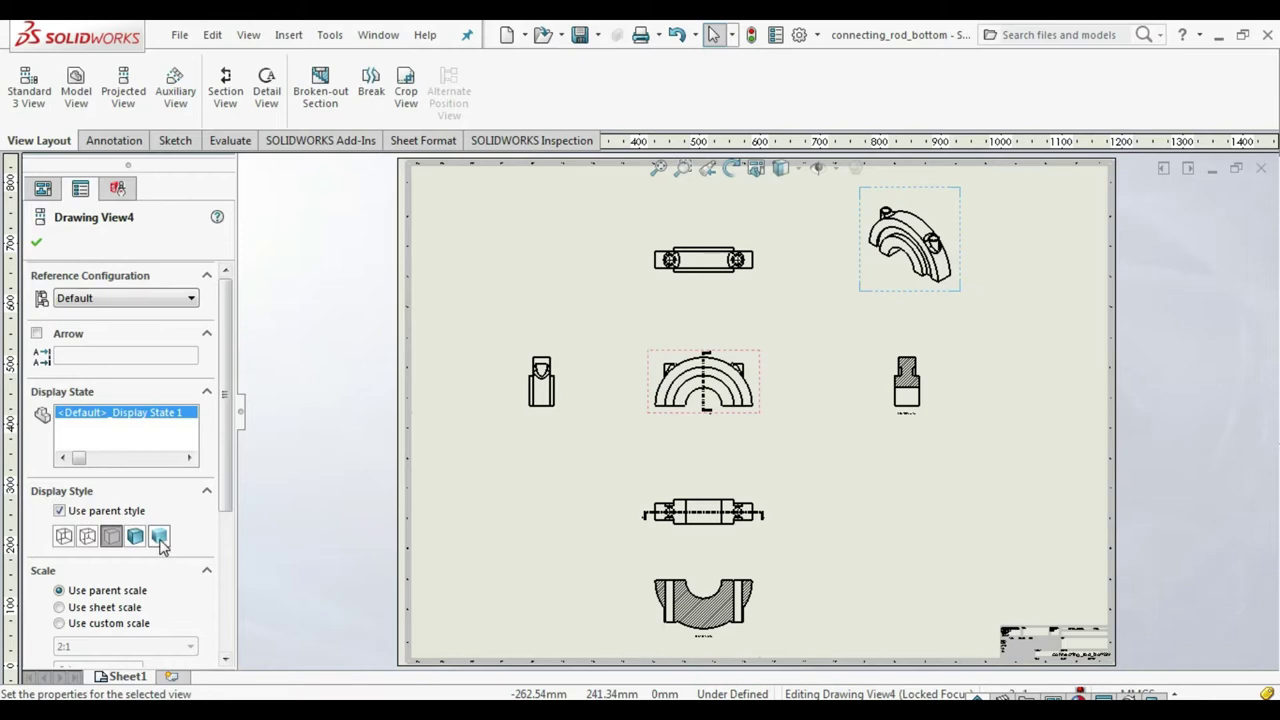
{"action": "left_click", "coordinate": [166, 533]}
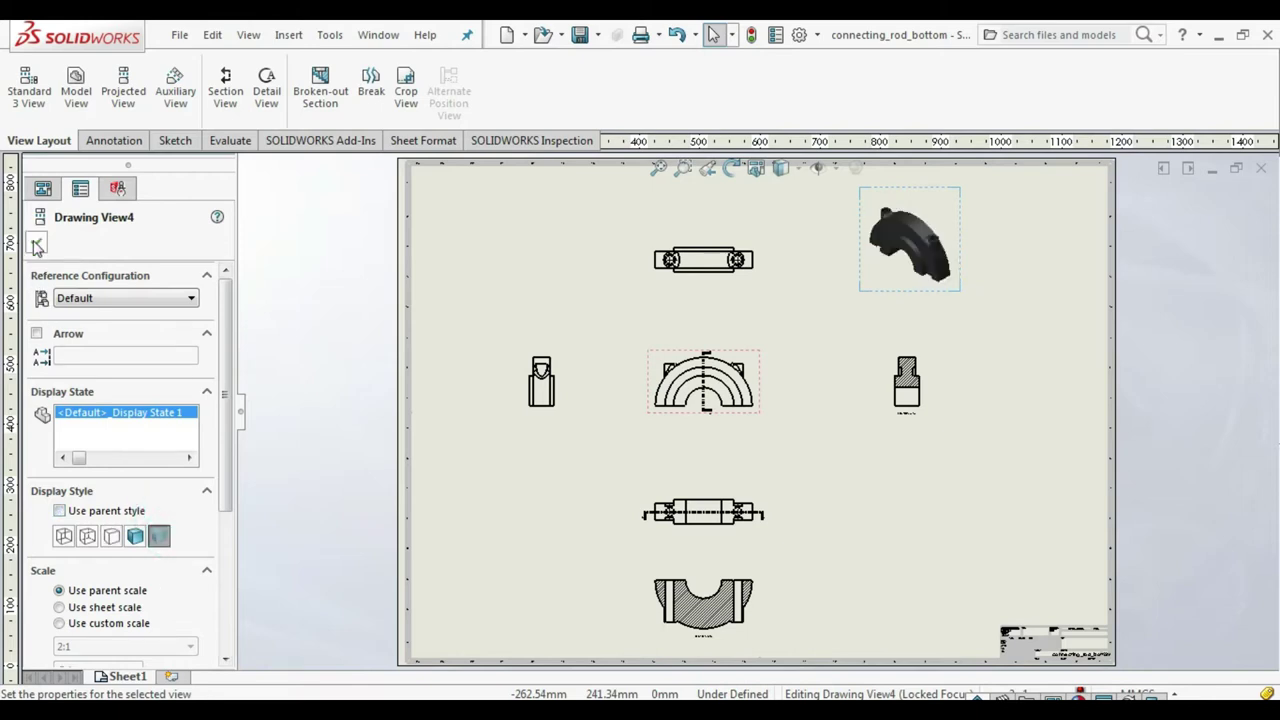
{"action": "left_click", "coordinate": [37, 245]}
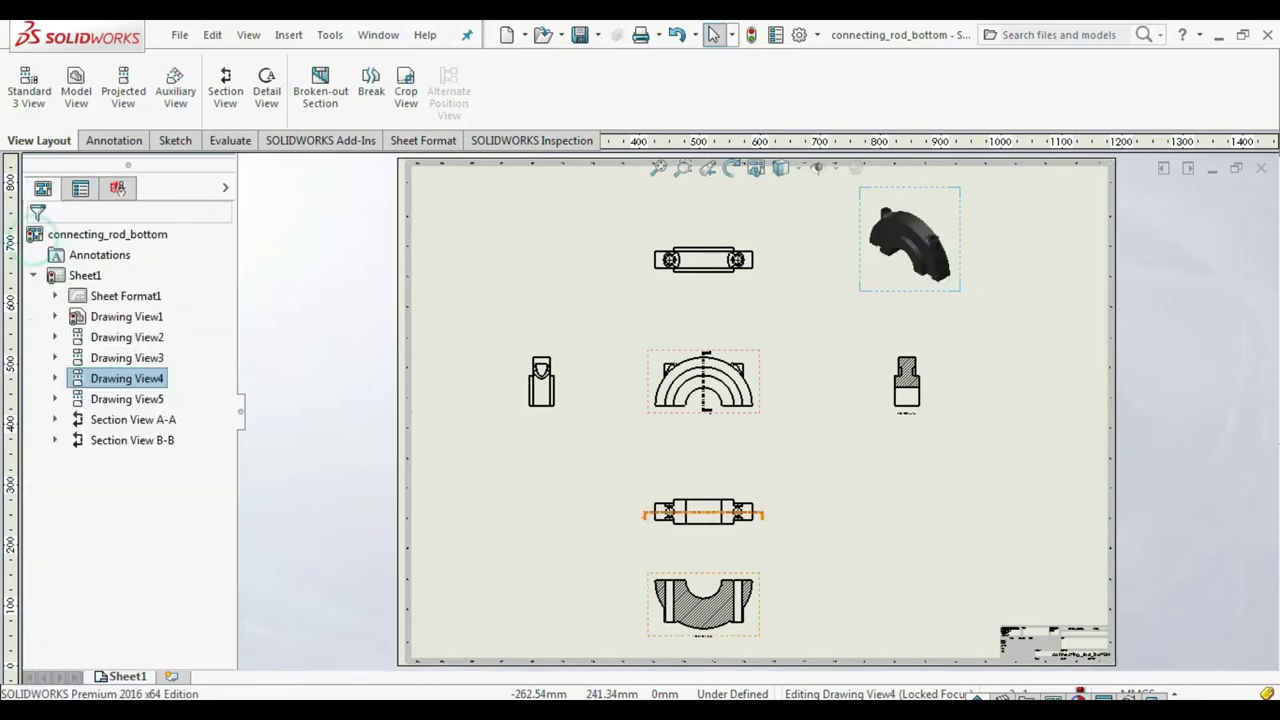
{"action": "left_click", "coordinate": [1059, 350]}
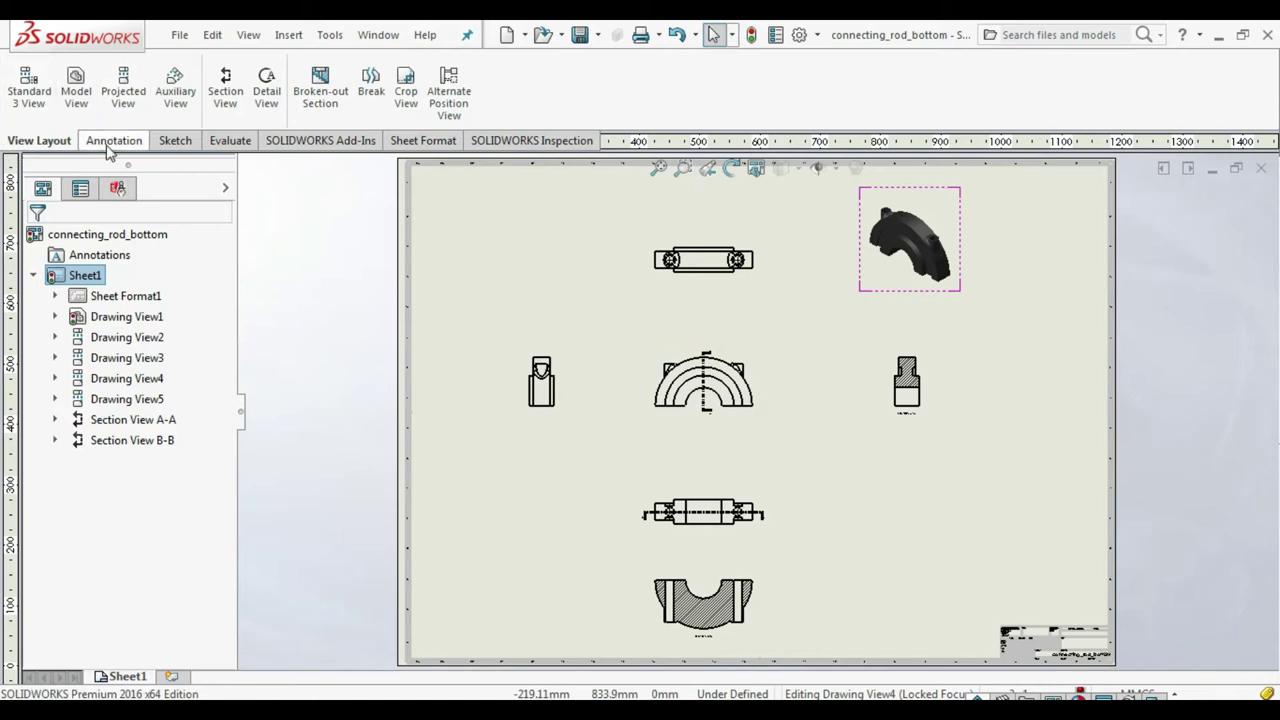
Step: Start Smart Dimension from the Annotation tools and cancel a trial pick on a corner arc
{"action": "left_click", "coordinate": [114, 140]}
{"action": "left_click", "coordinate": [33, 88]}
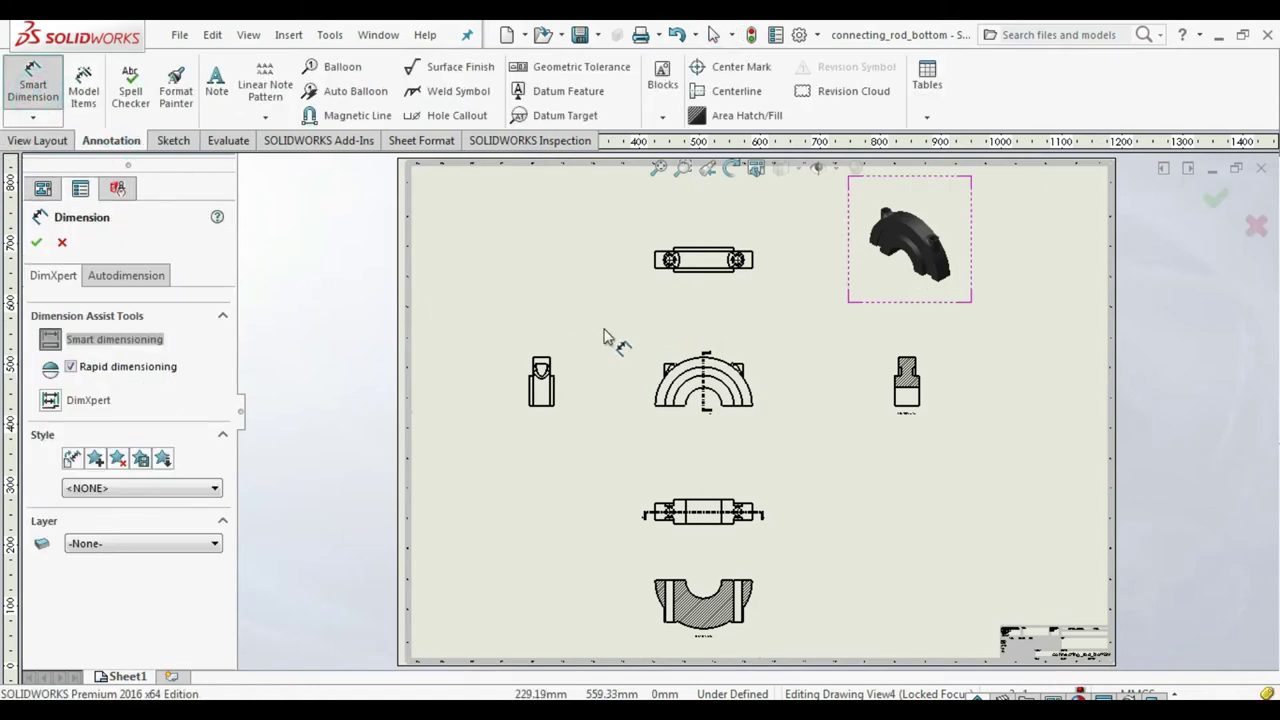
{"action": "scroll", "coordinate": [731, 420], "scroll_direction": "down", "scroll_amount": 2}
{"action": "scroll", "coordinate": [740, 400], "scroll_direction": "down", "scroll_amount": 3}
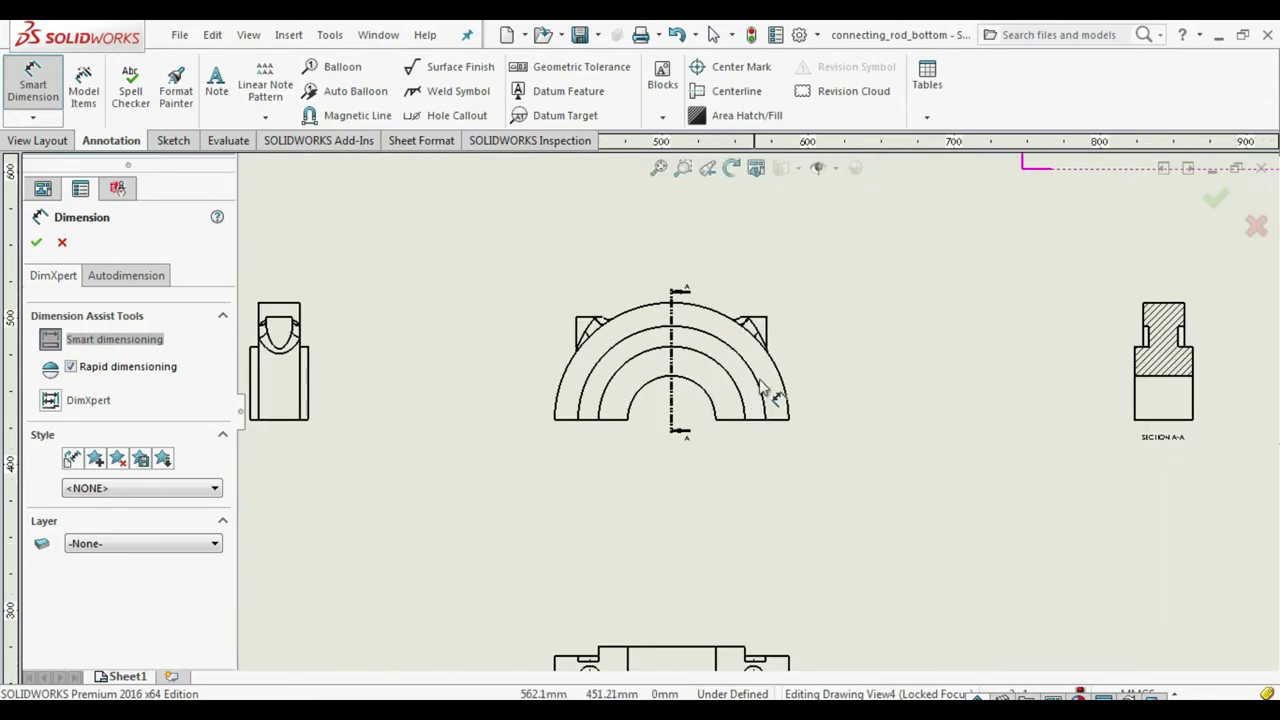
{"action": "left_click", "coordinate": [758, 335]}
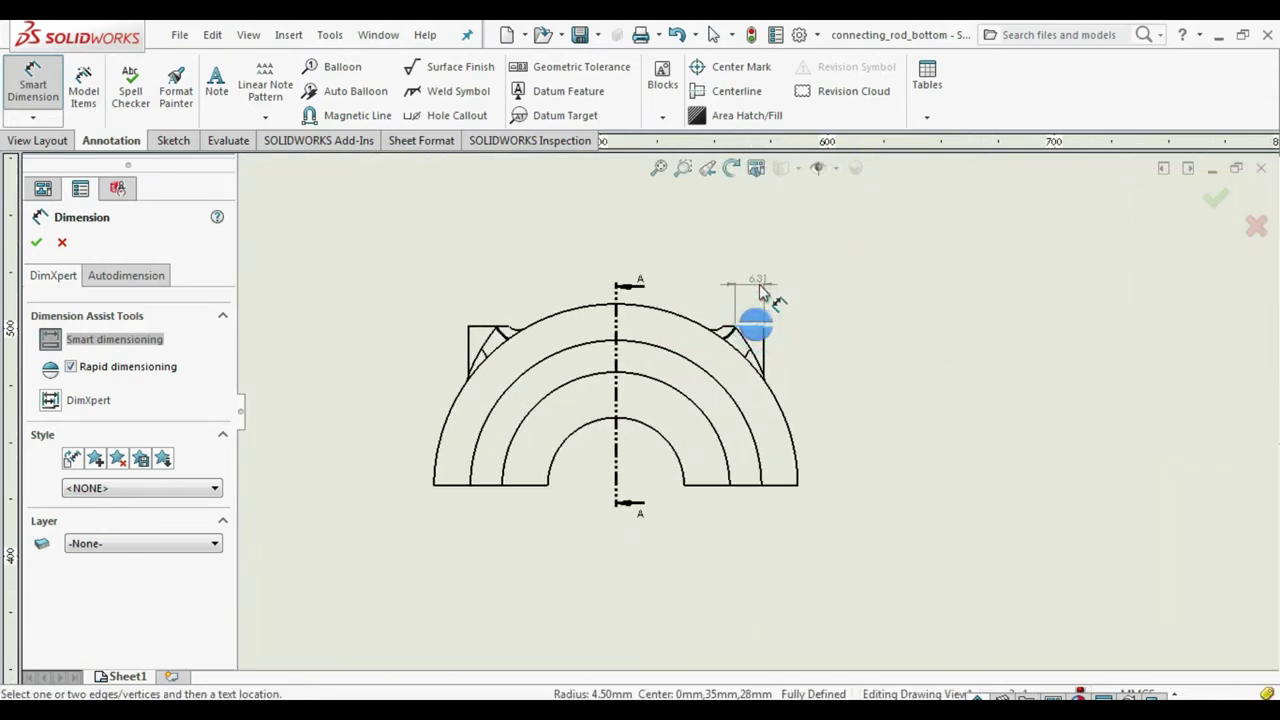
{"action": "key", "text": "Escape"}
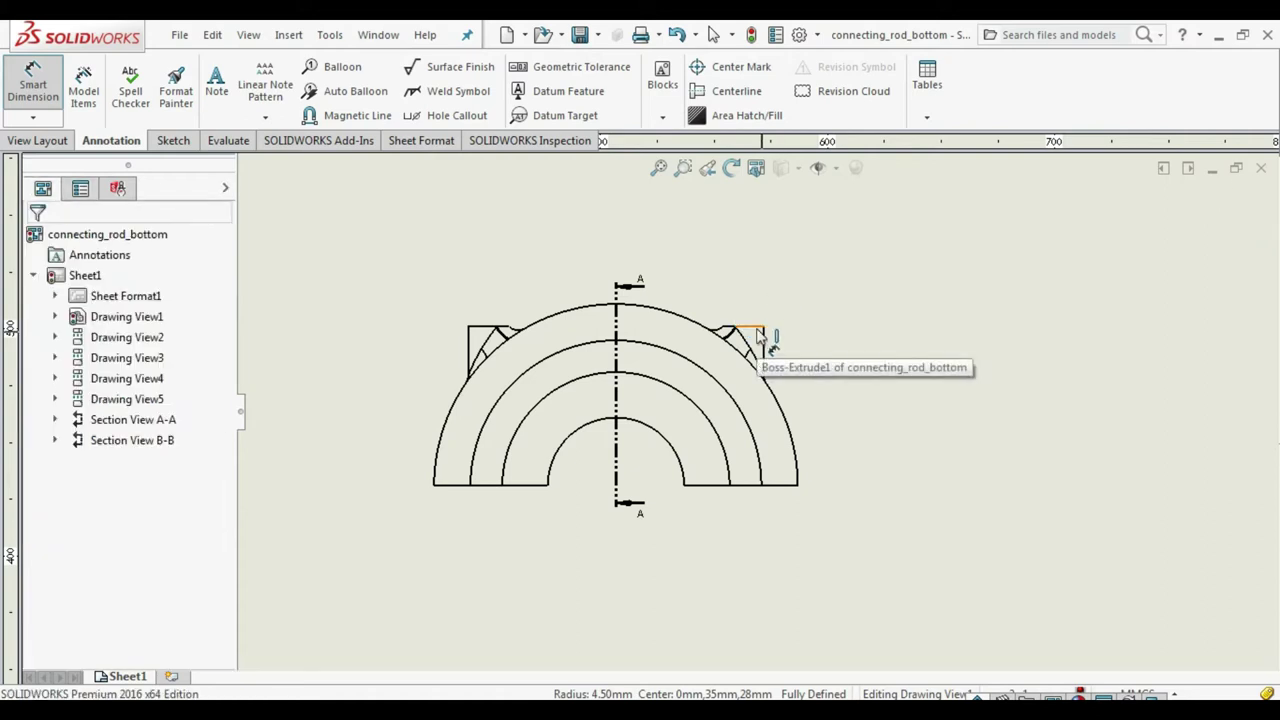
Step: Fit the sheet in the window and open the front view's properties
{"action": "scroll", "coordinate": [760, 340], "scroll_direction": "up", "scroll_amount": 3}
{"action": "scroll", "coordinate": [766, 345], "scroll_direction": "up", "scroll_amount": 2}
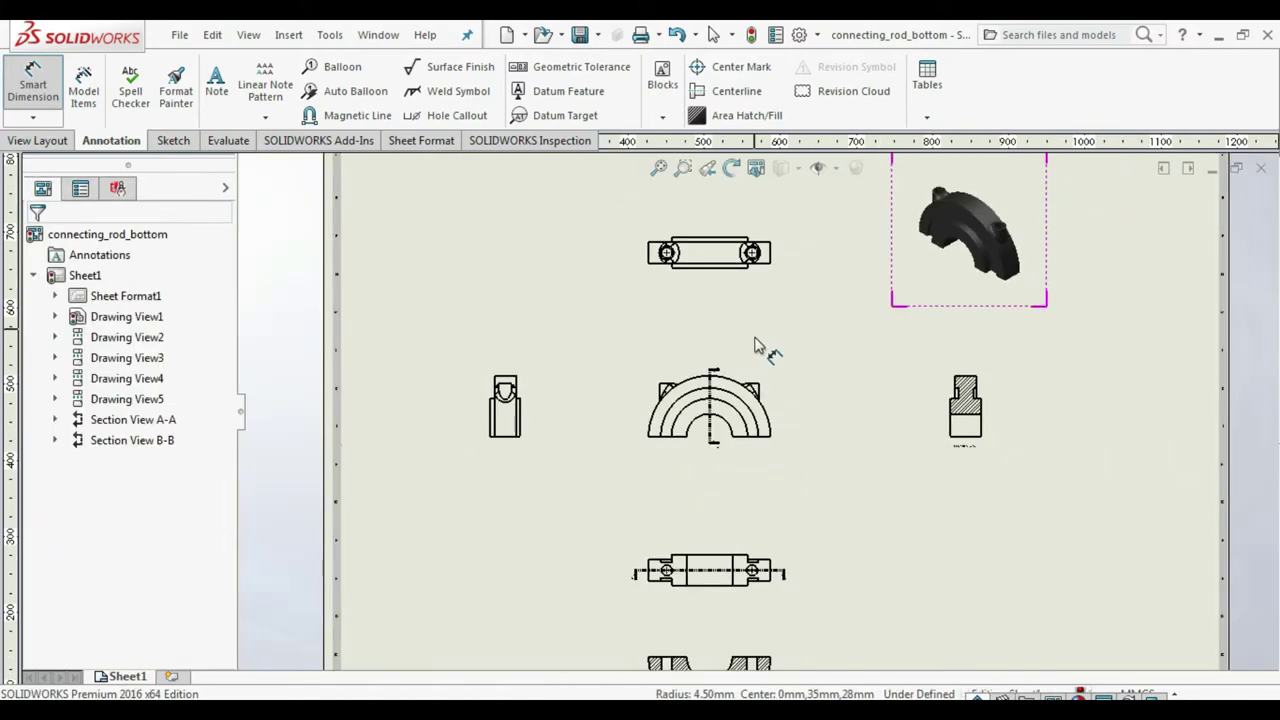
{"action": "key", "text": "Escape"}
{"action": "left_click", "coordinate": [780, 410]}
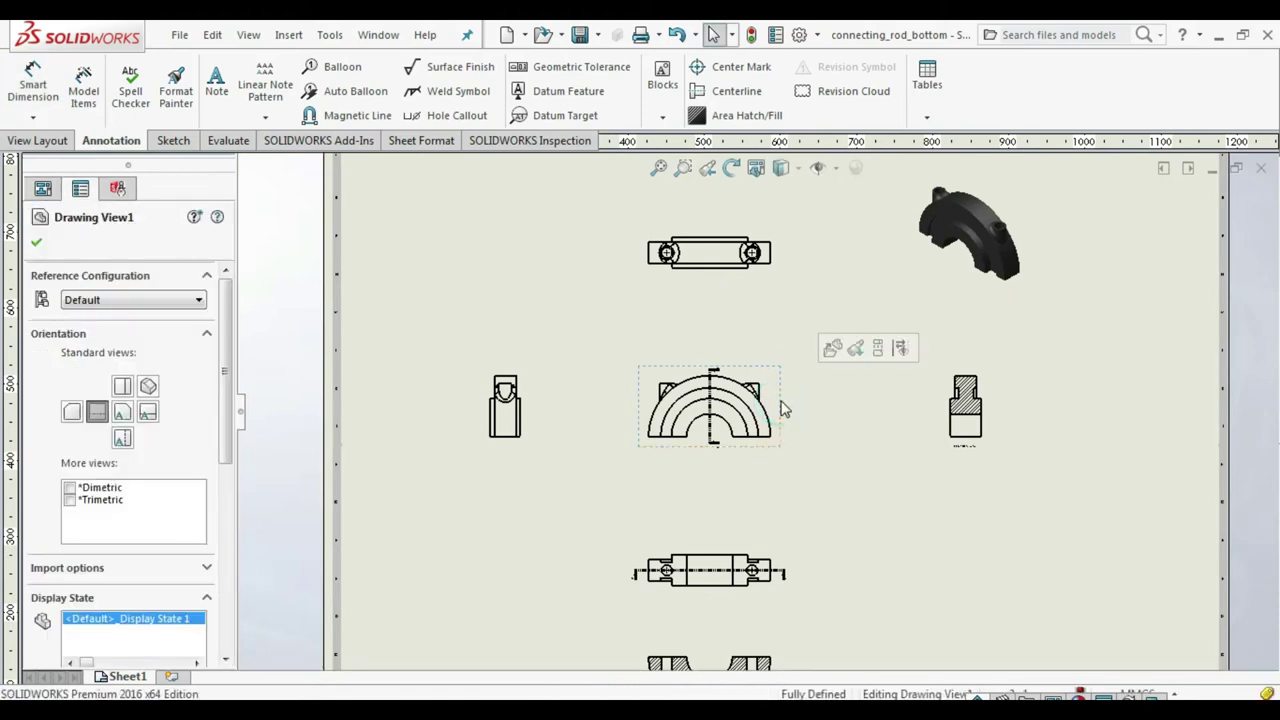
Step: Set the front view to Hidden Lines Visible
{"action": "scroll", "coordinate": [224, 435], "scroll_direction": "down", "scroll_amount": 5}
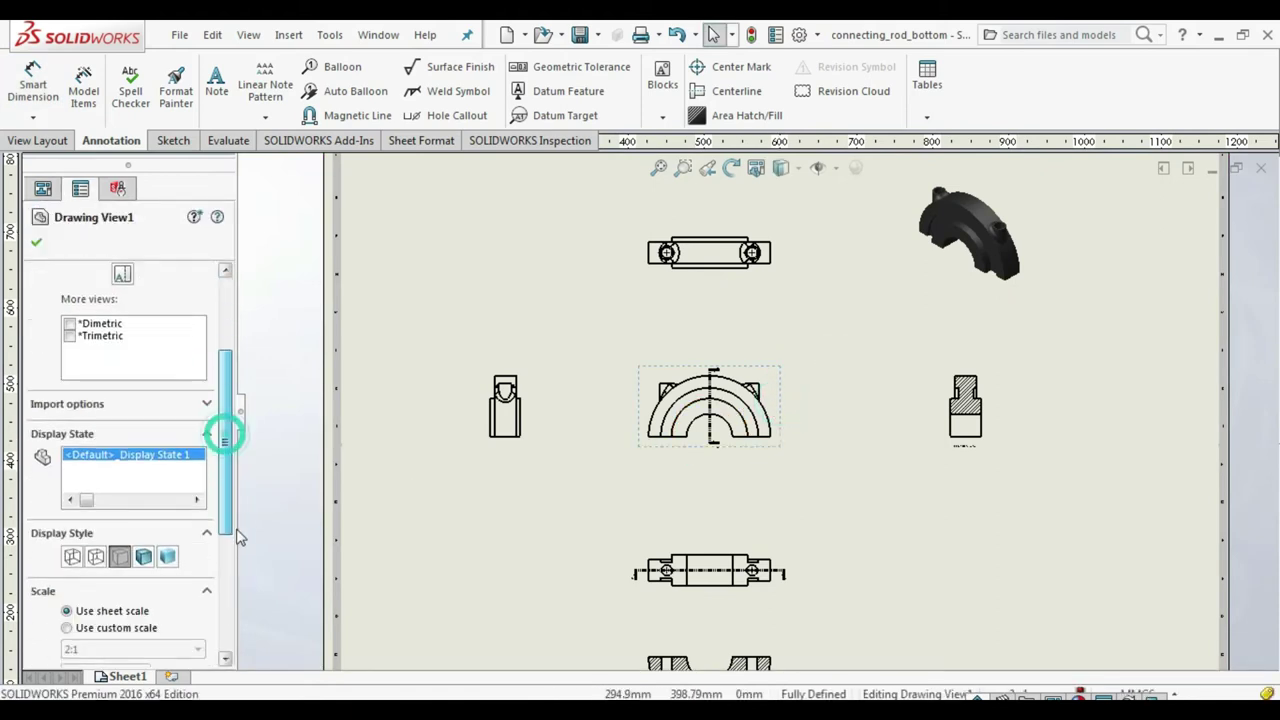
{"action": "left_click", "coordinate": [95, 497]}
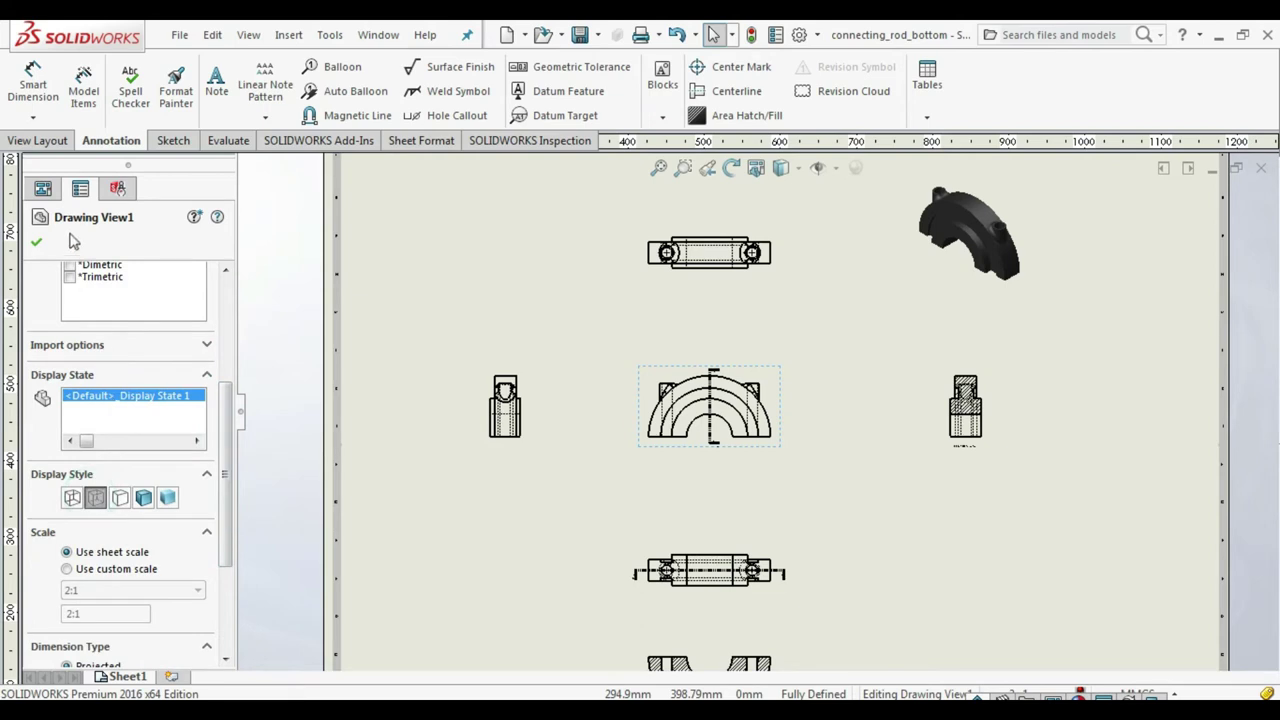
{"action": "left_click", "coordinate": [36, 245]}
{"action": "left_click", "coordinate": [846, 437]}
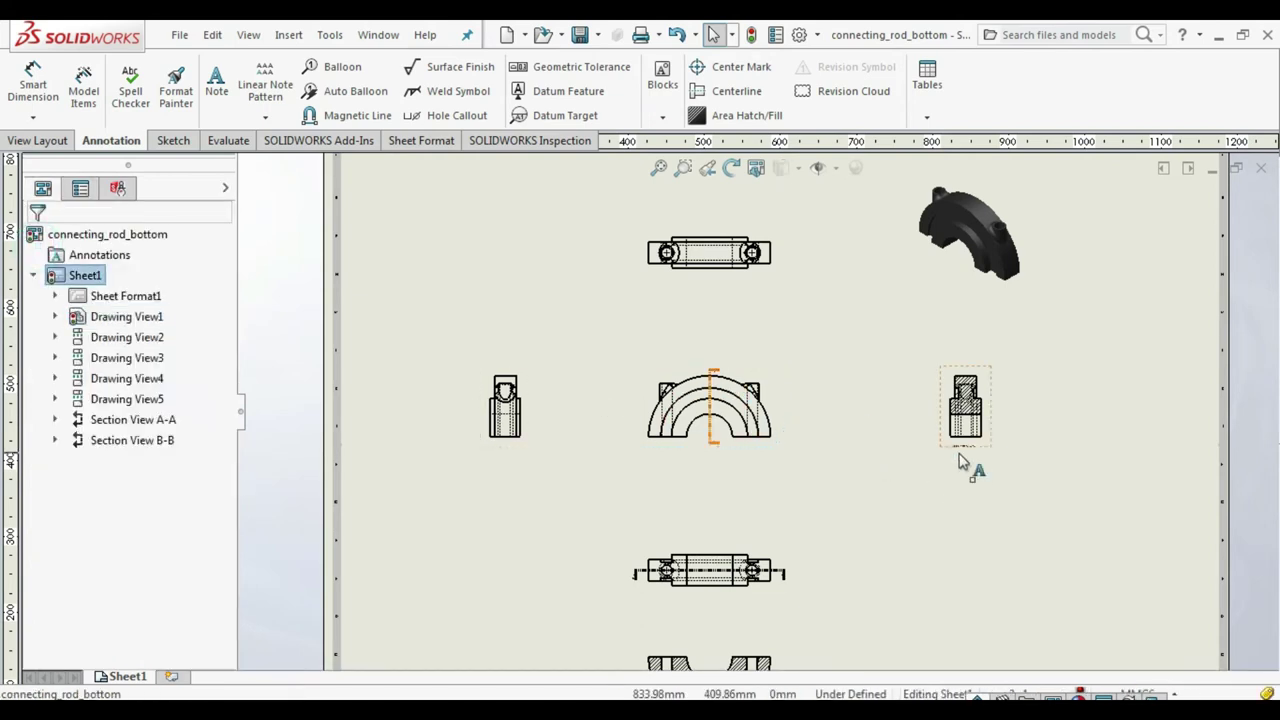
Step: Leave the left view unchanged and set the top view to Hidden Lines Visible
{"action": "left_click", "coordinate": [516, 444]}
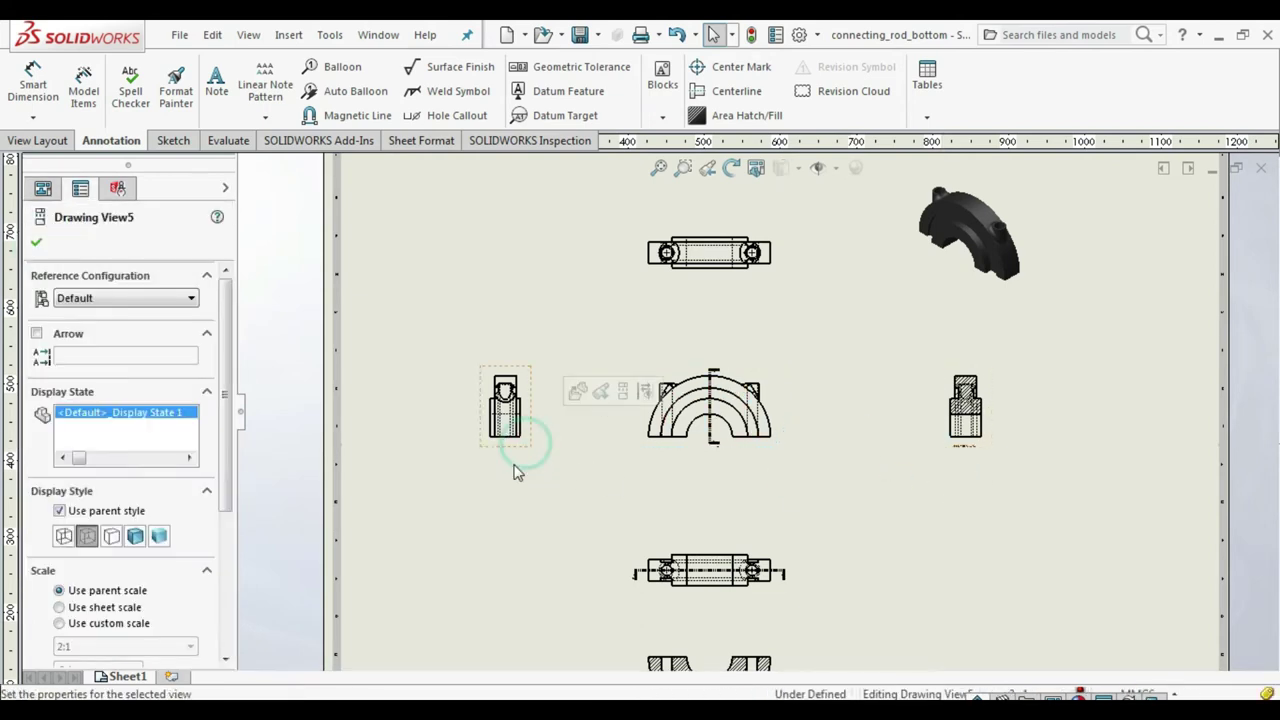
{"action": "left_click", "coordinate": [36, 242]}
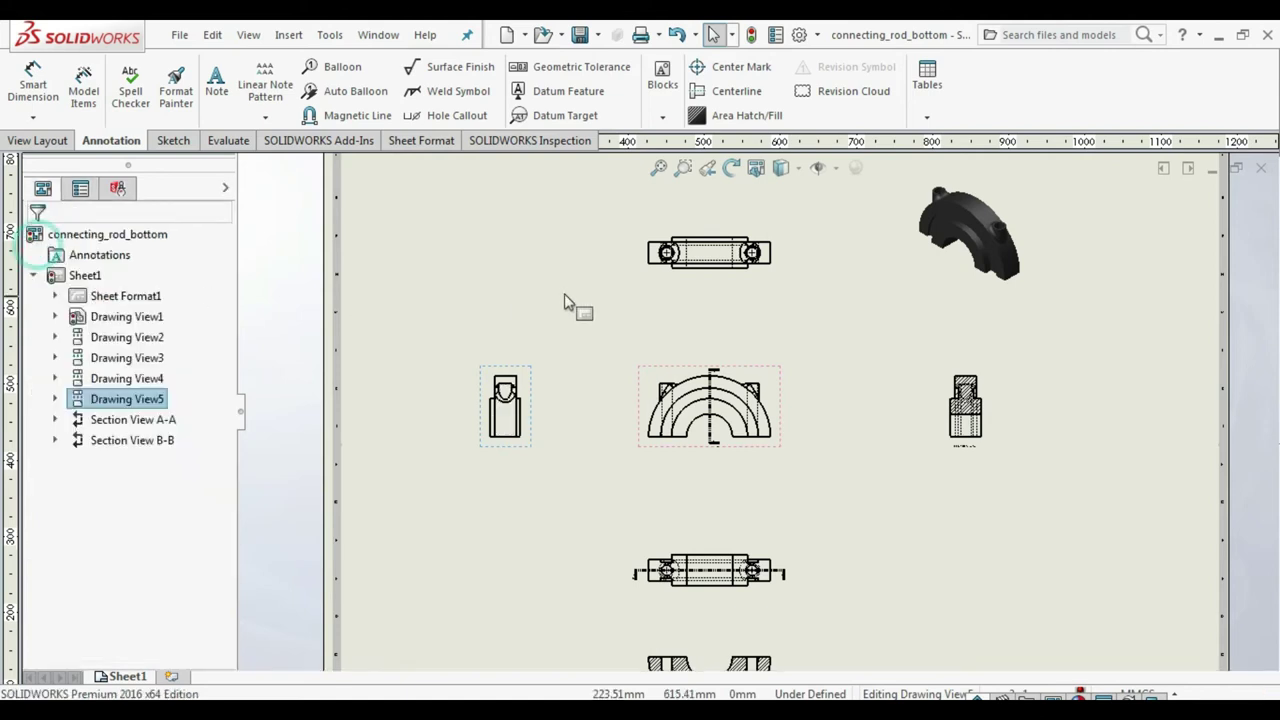
{"action": "left_click", "coordinate": [655, 282]}
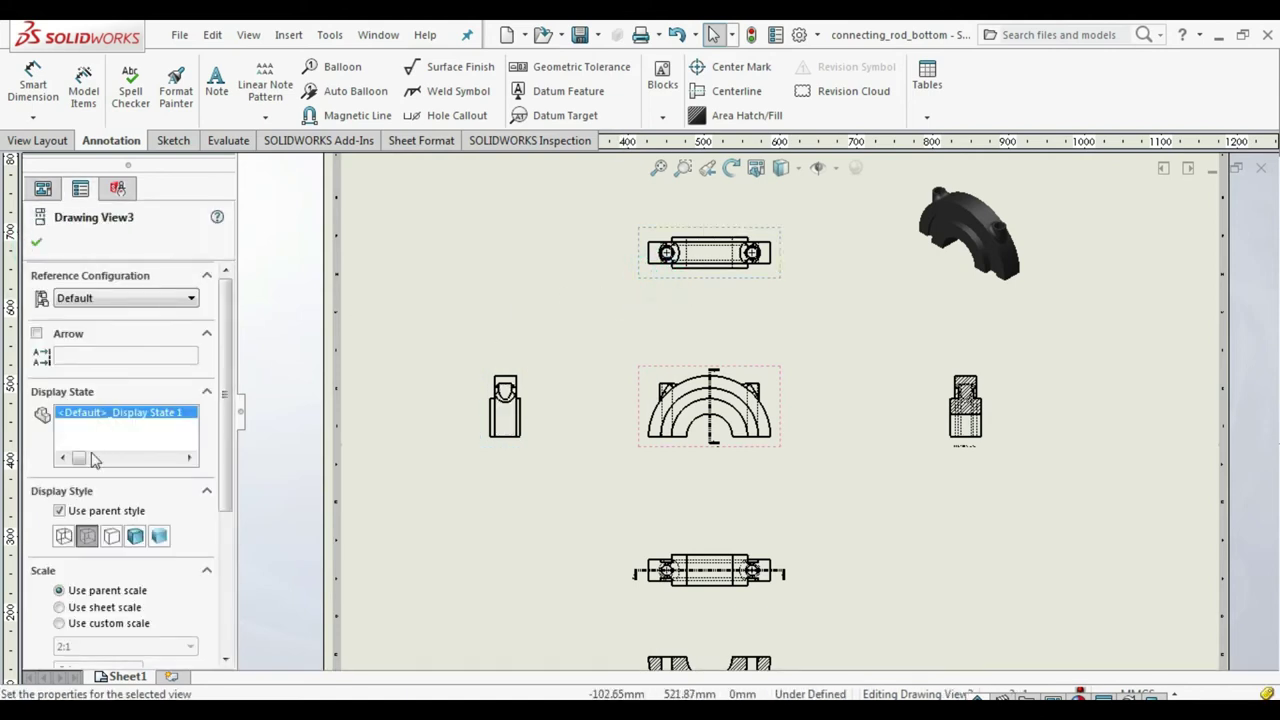
{"action": "left_click", "coordinate": [109, 537]}
{"action": "left_click", "coordinate": [36, 244]}
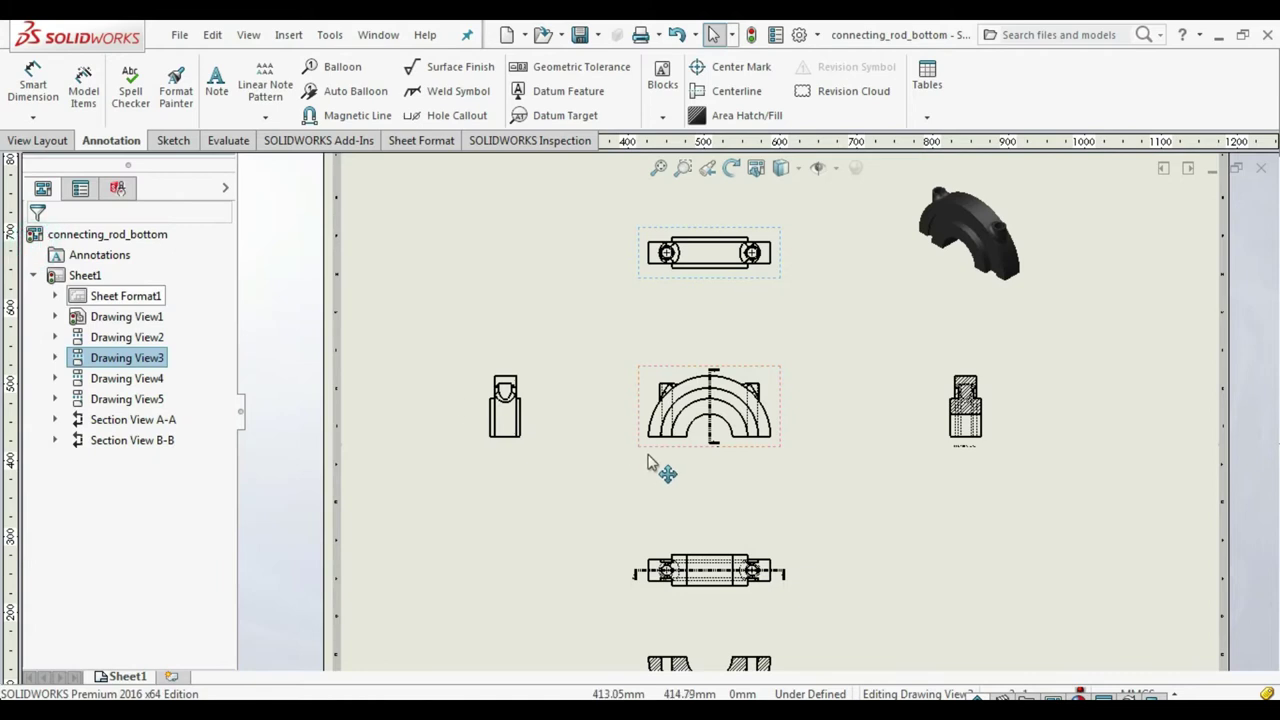
Step: Set the lower horizontal view to Hidden Lines Removed and fit the sheet
{"action": "left_click", "coordinate": [655, 556]}
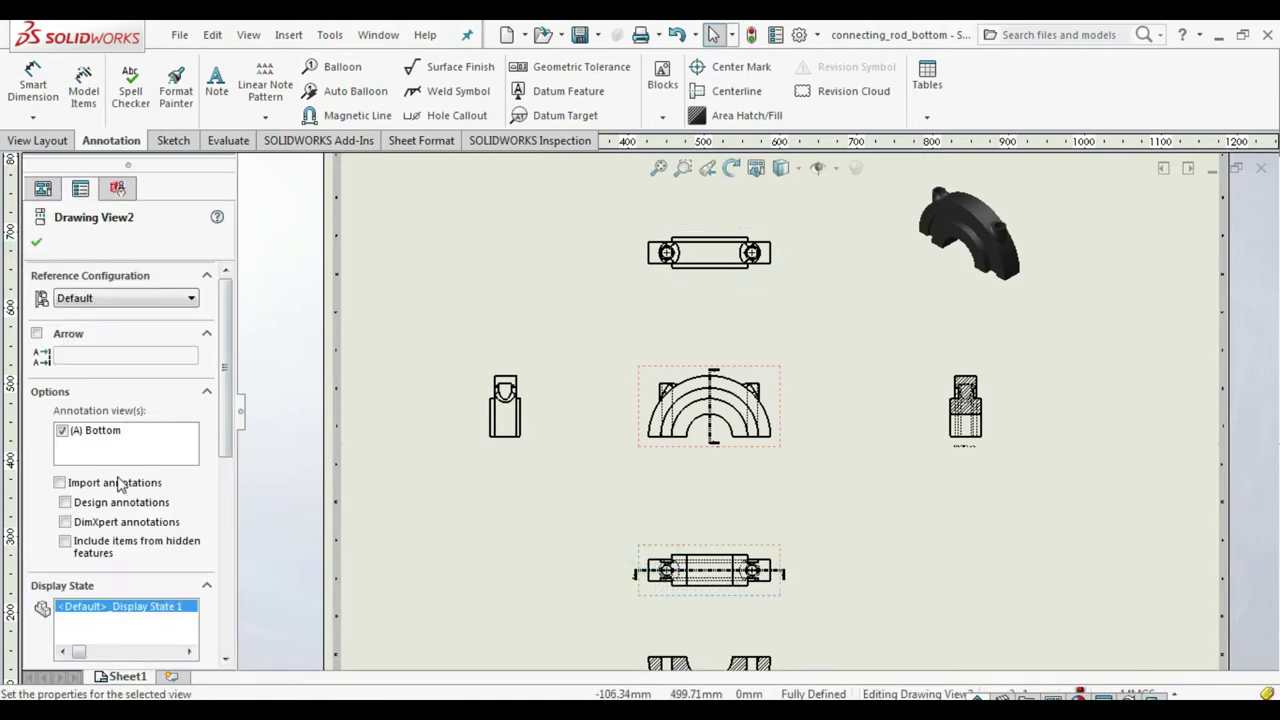
{"action": "scroll", "coordinate": [155, 443], "scroll_direction": "down", "scroll_amount": 3}
{"action": "left_click", "coordinate": [111, 516]}
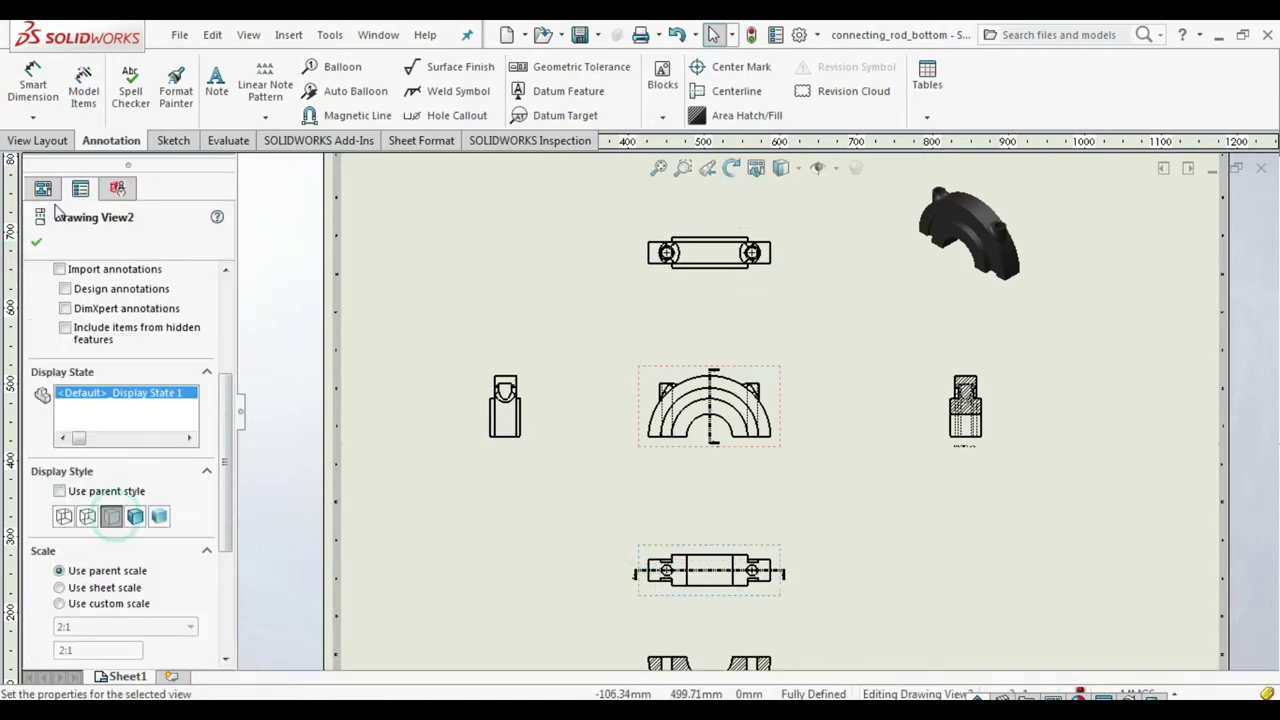
{"action": "left_click", "coordinate": [37, 245]}
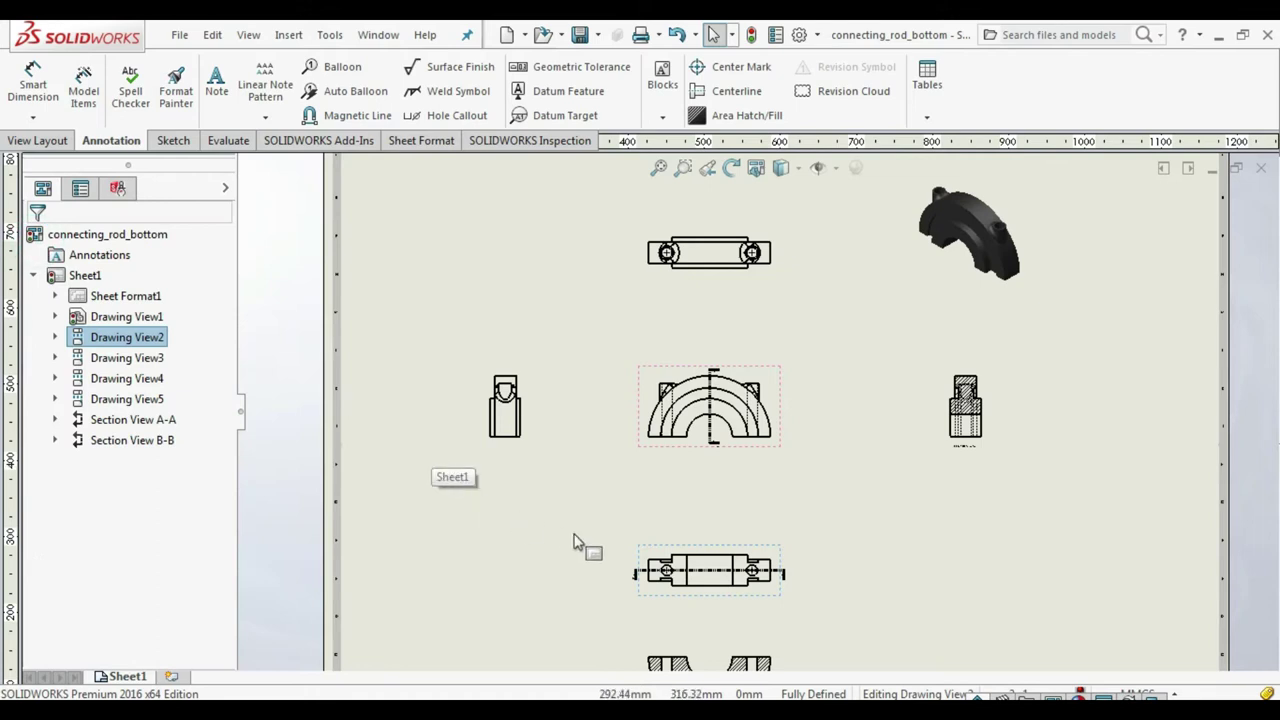
{"action": "key", "text": "f"}
{"action": "scroll", "coordinate": [770, 488], "scroll_direction": "down", "scroll_amount": 1}
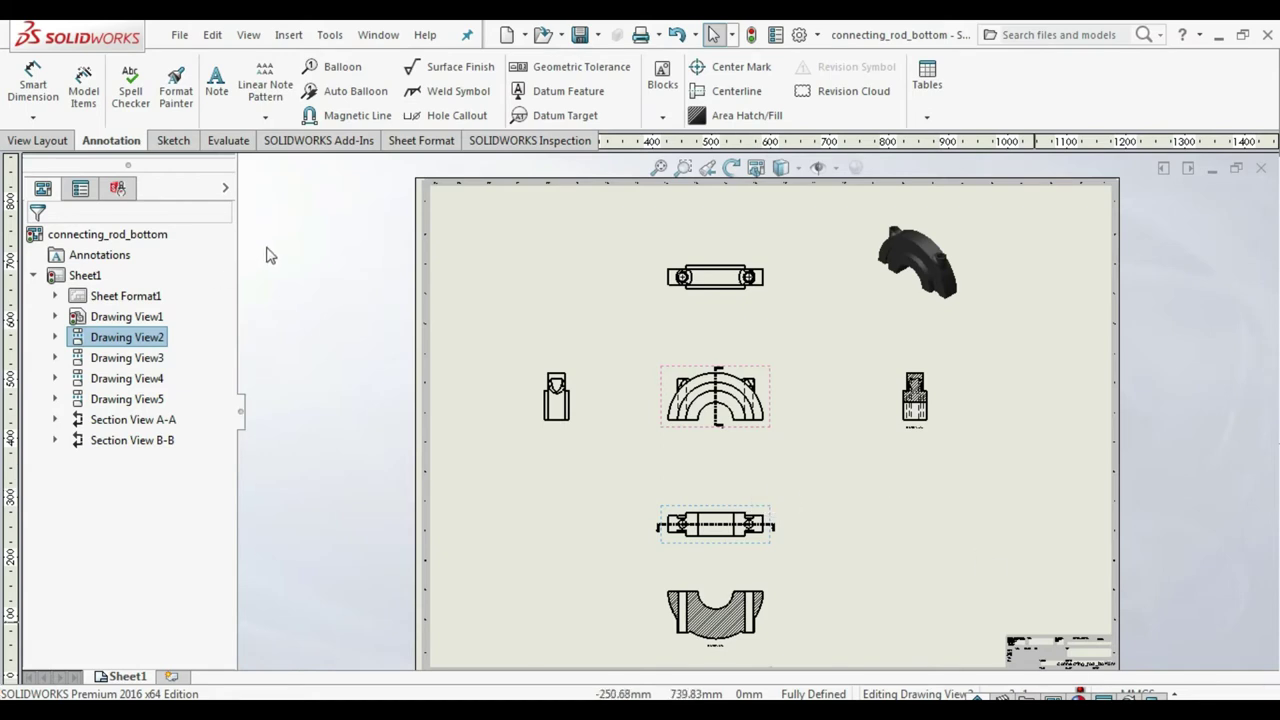
Step: Dimension the front view's 7 mm hole and 80 mm overall width
{"action": "left_click", "coordinate": [55, 100]}
{"action": "scroll", "coordinate": [771, 429], "scroll_direction": "down", "scroll_amount": 1}
{"action": "scroll", "coordinate": [729, 445], "scroll_direction": "down", "scroll_amount": 2}
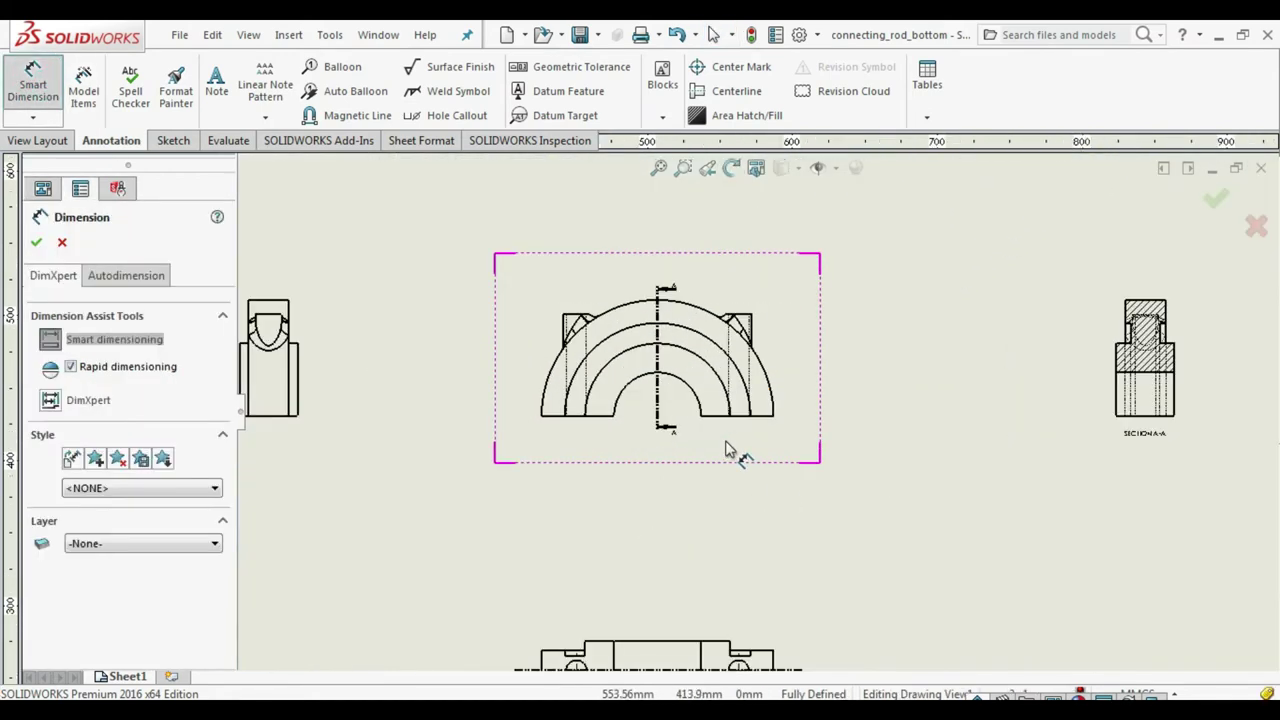
{"action": "left_click", "coordinate": [736, 378]}
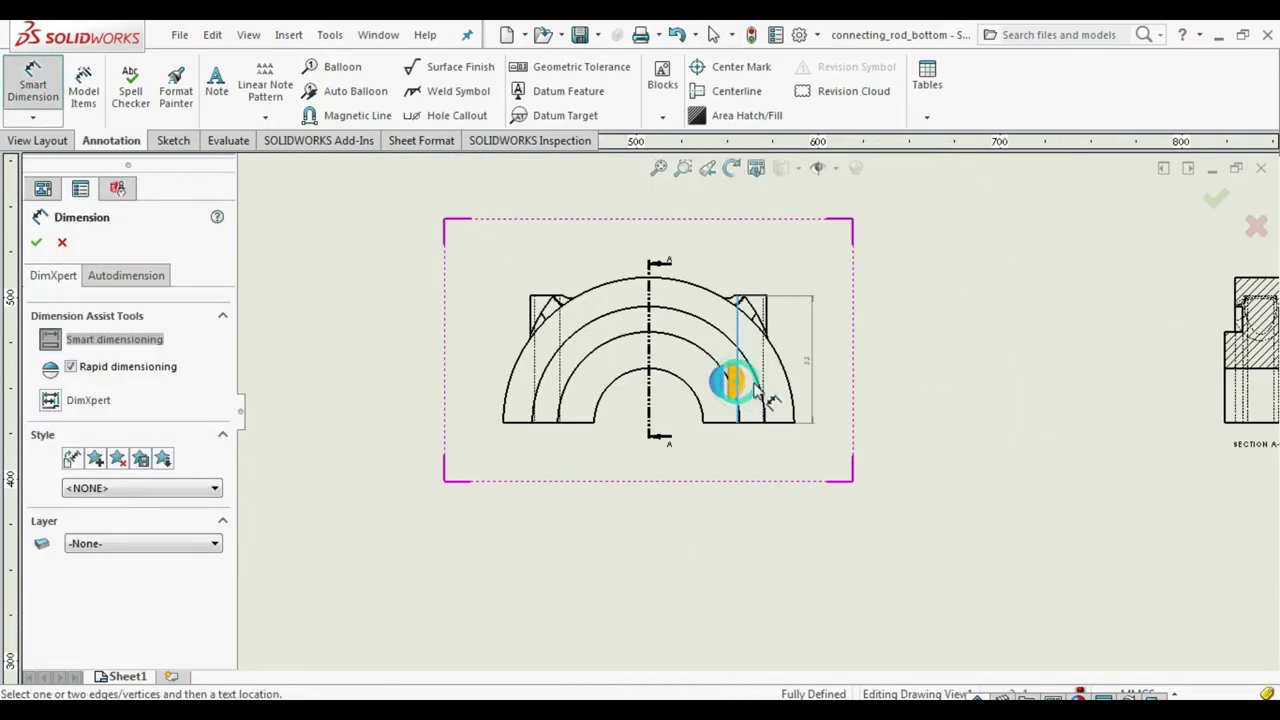
{"action": "left_click", "coordinate": [763, 382]}
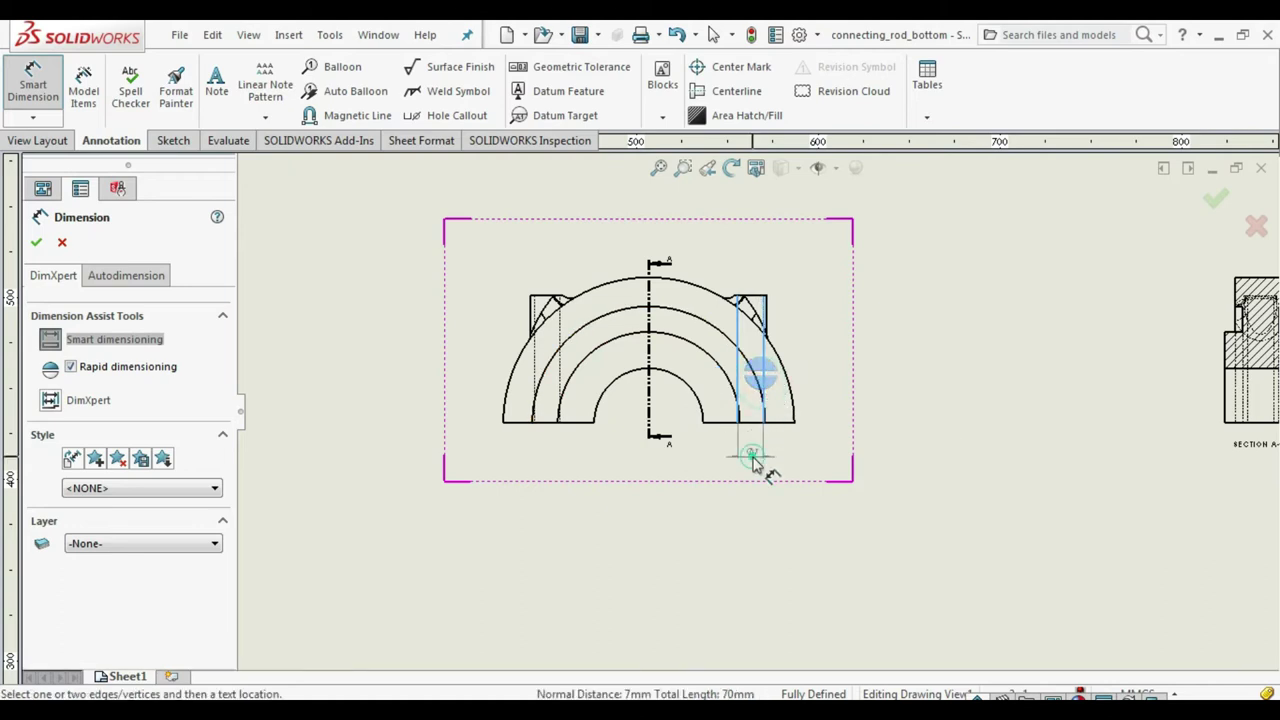
{"action": "left_click", "coordinate": [753, 458]}
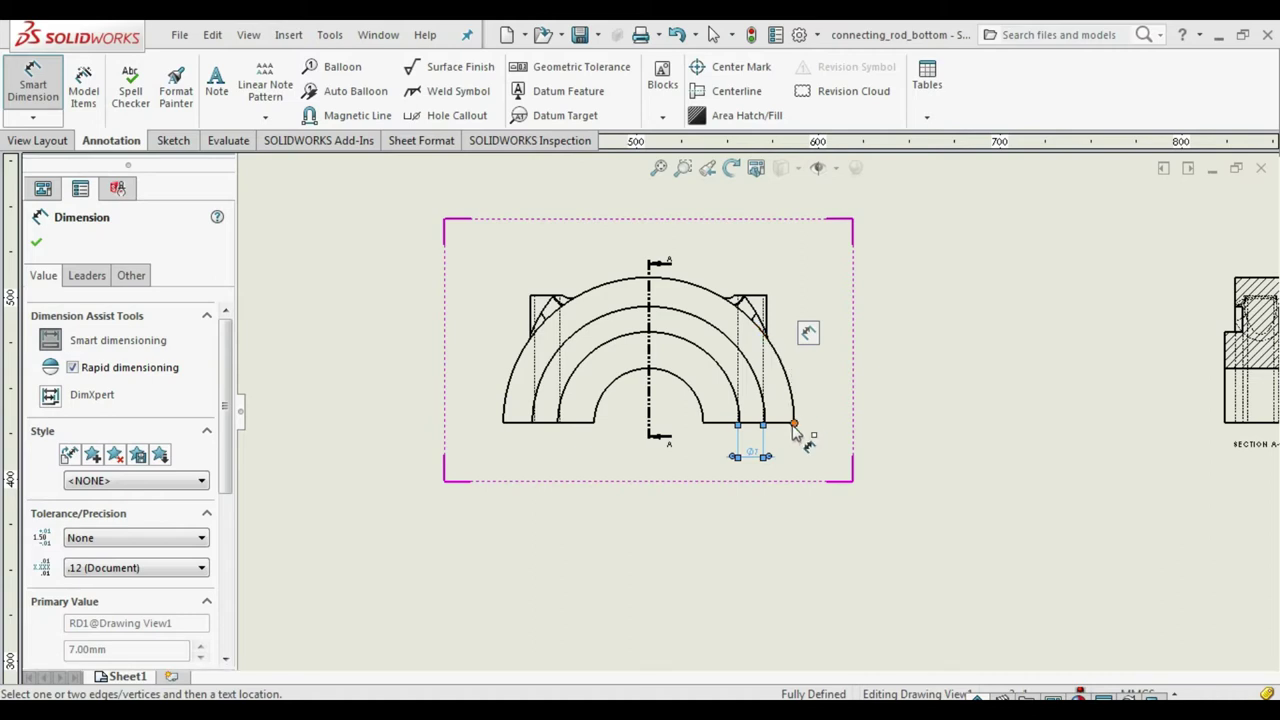
{"action": "left_click", "coordinate": [793, 423]}
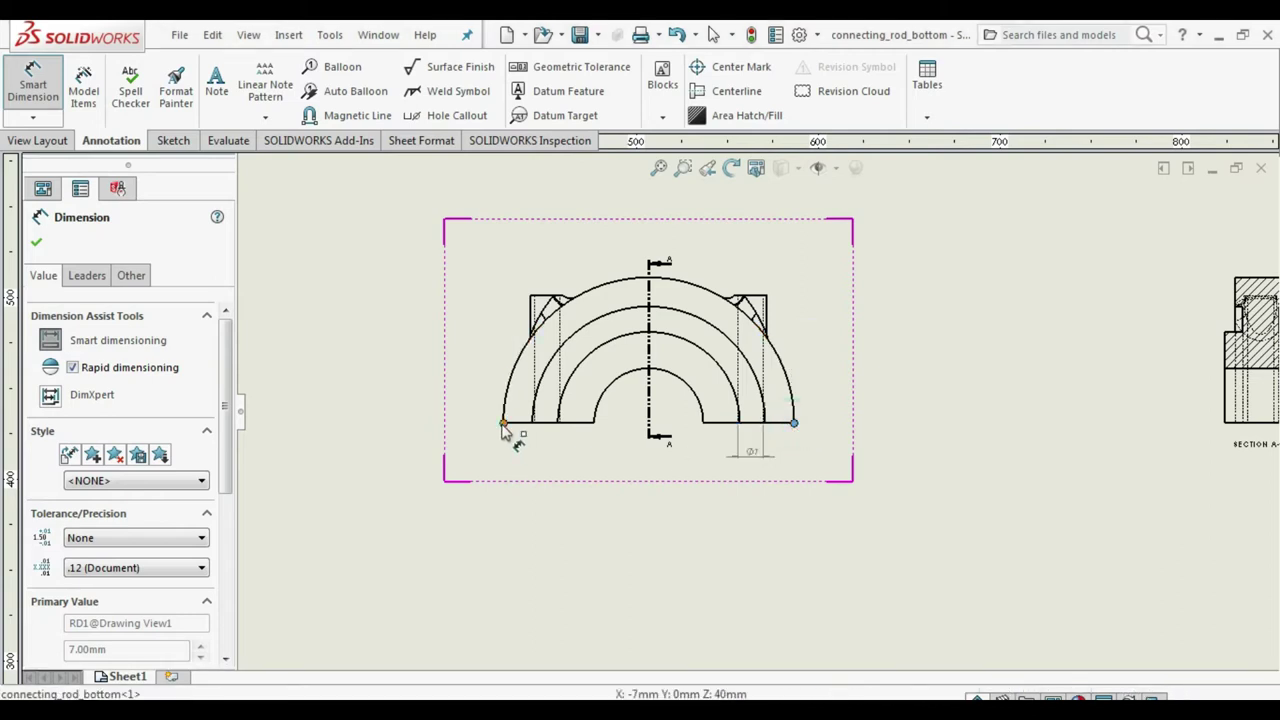
{"action": "left_click", "coordinate": [503, 422]}
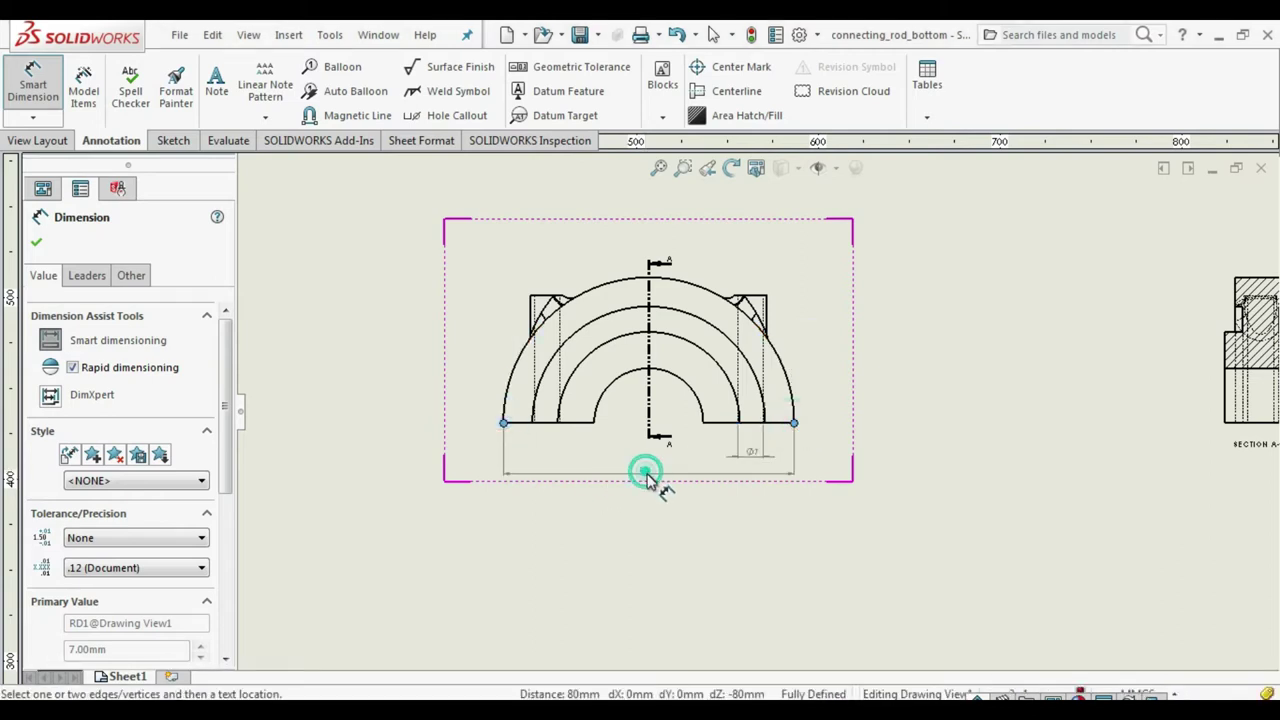
{"action": "left_click", "coordinate": [645, 477]}
Step: Add R40, R32 and R15 radius dimensions to the front view's arcs
{"action": "left_click", "coordinate": [700, 279]}
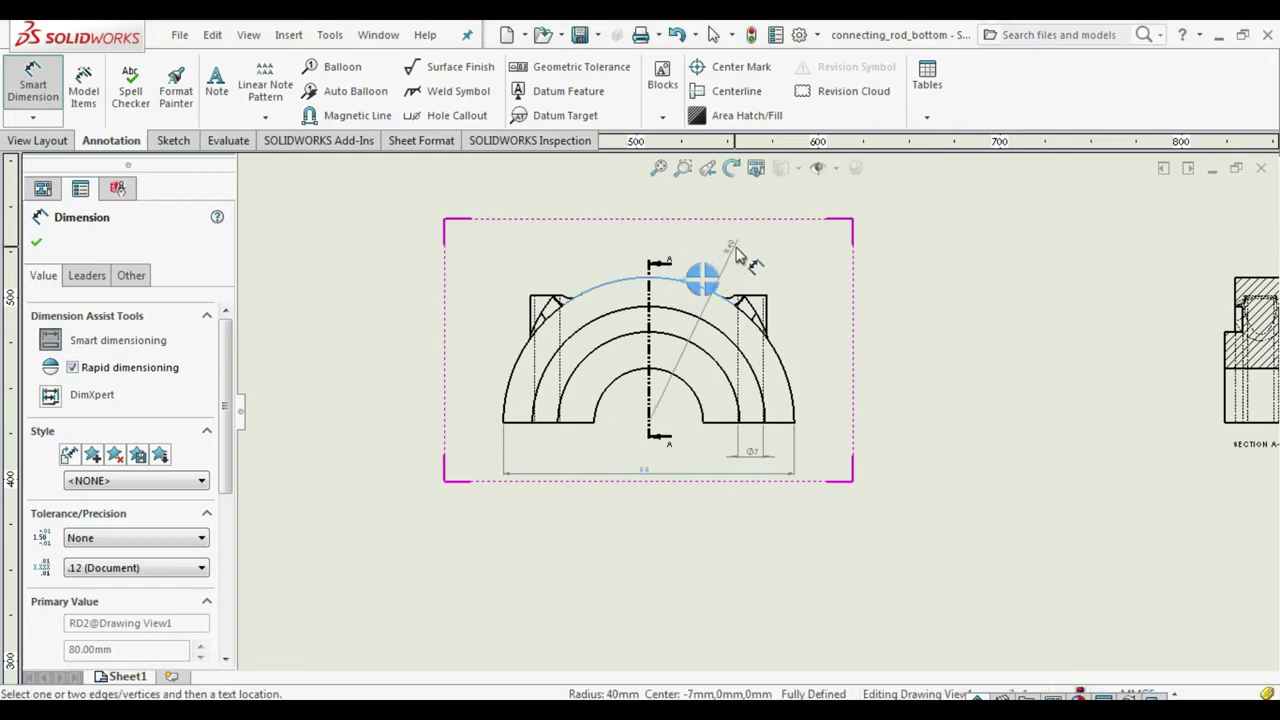
{"action": "left_click", "coordinate": [735, 250]}
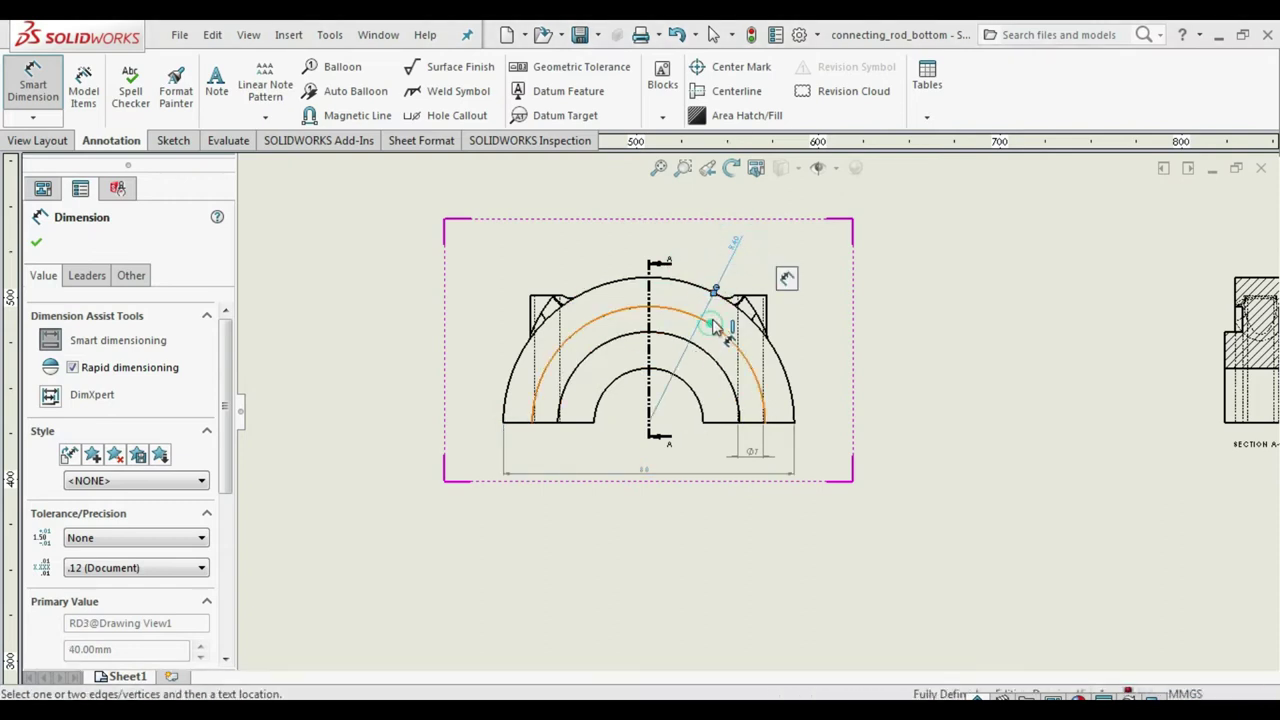
{"action": "left_click", "coordinate": [720, 333]}
{"action": "left_click", "coordinate": [763, 260]}
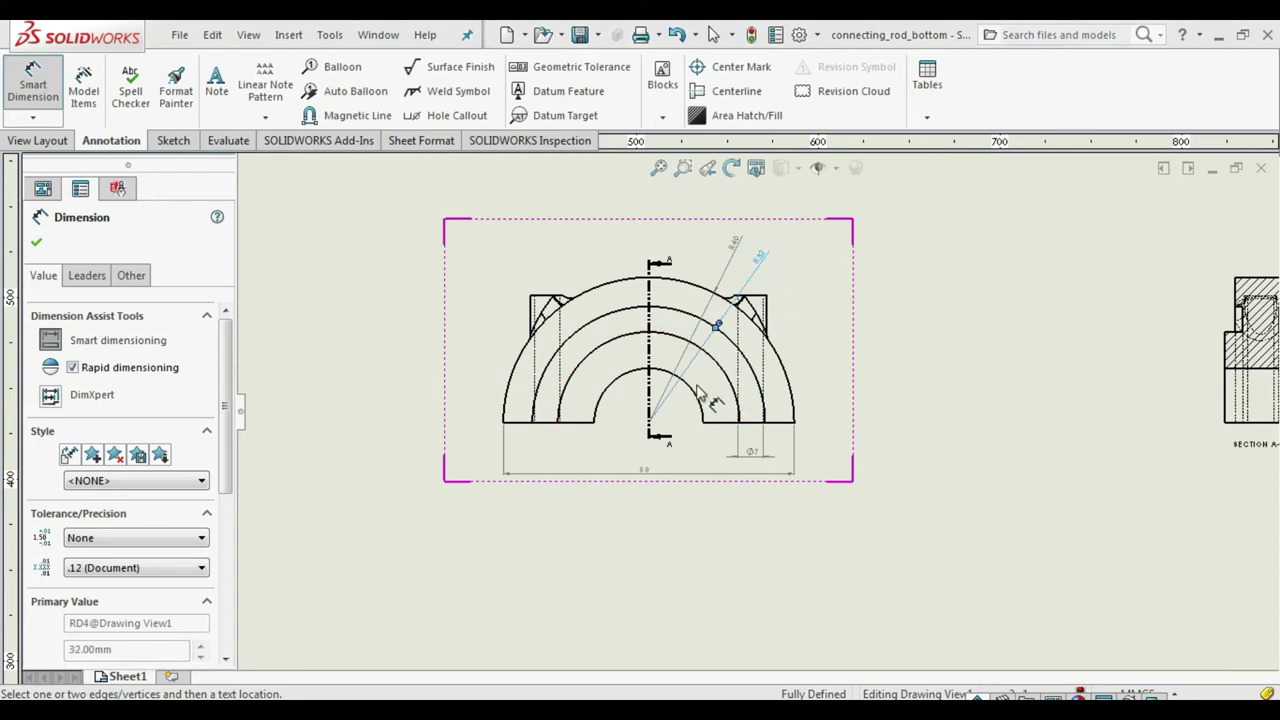
{"action": "left_click", "coordinate": [692, 388]}
{"action": "left_click", "coordinate": [797, 283]}
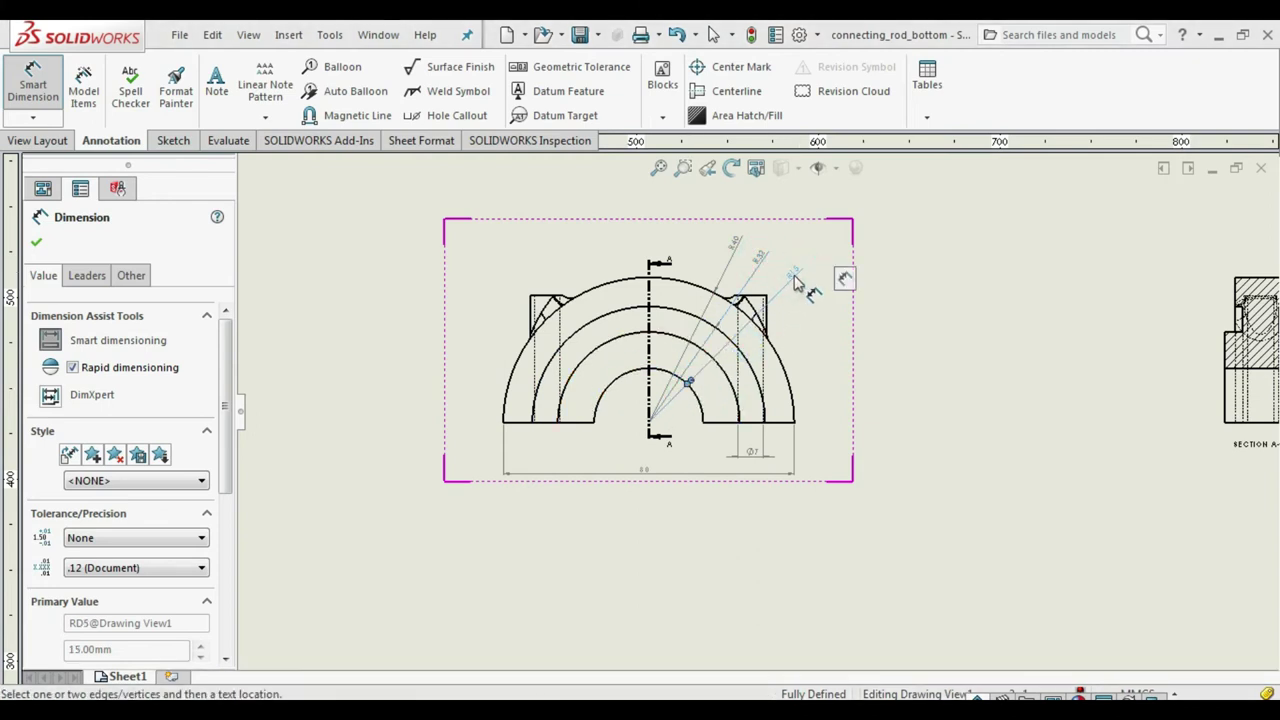
Step: Add a 35 mm vertical height dimension to the right of the front view
{"action": "left_click", "coordinate": [764, 410]}
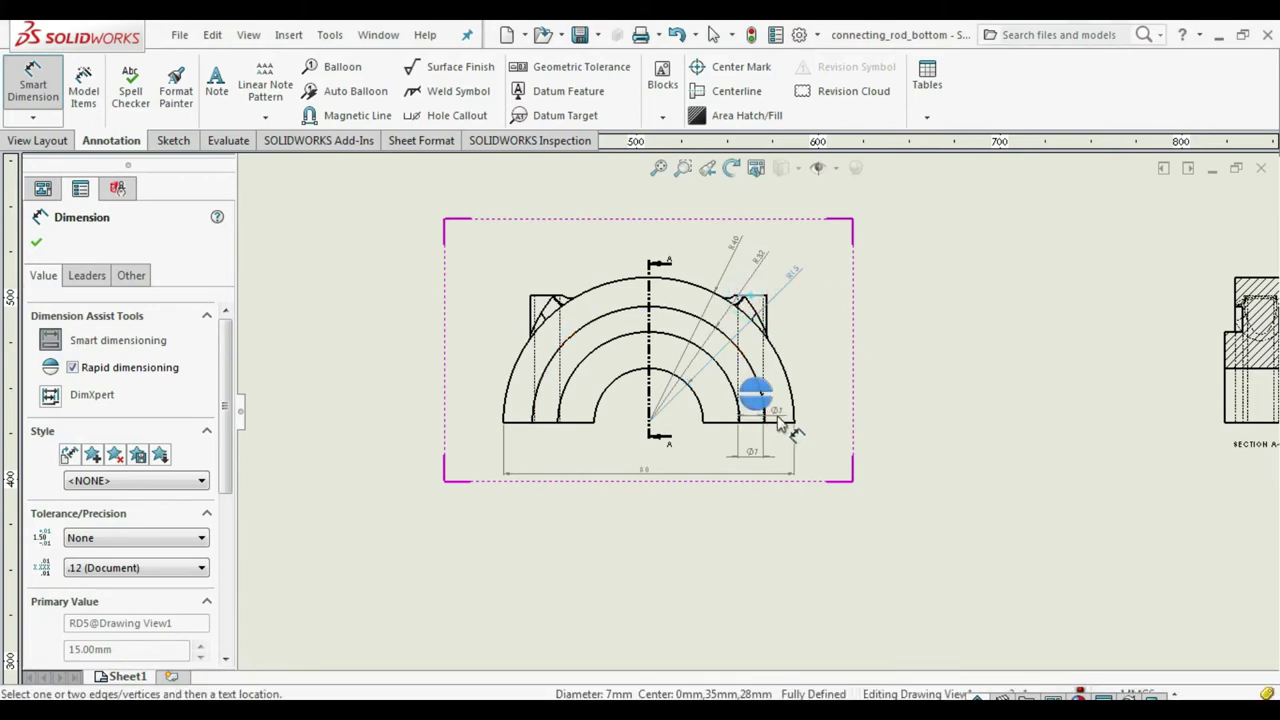
{"action": "left_click", "coordinate": [778, 422]}
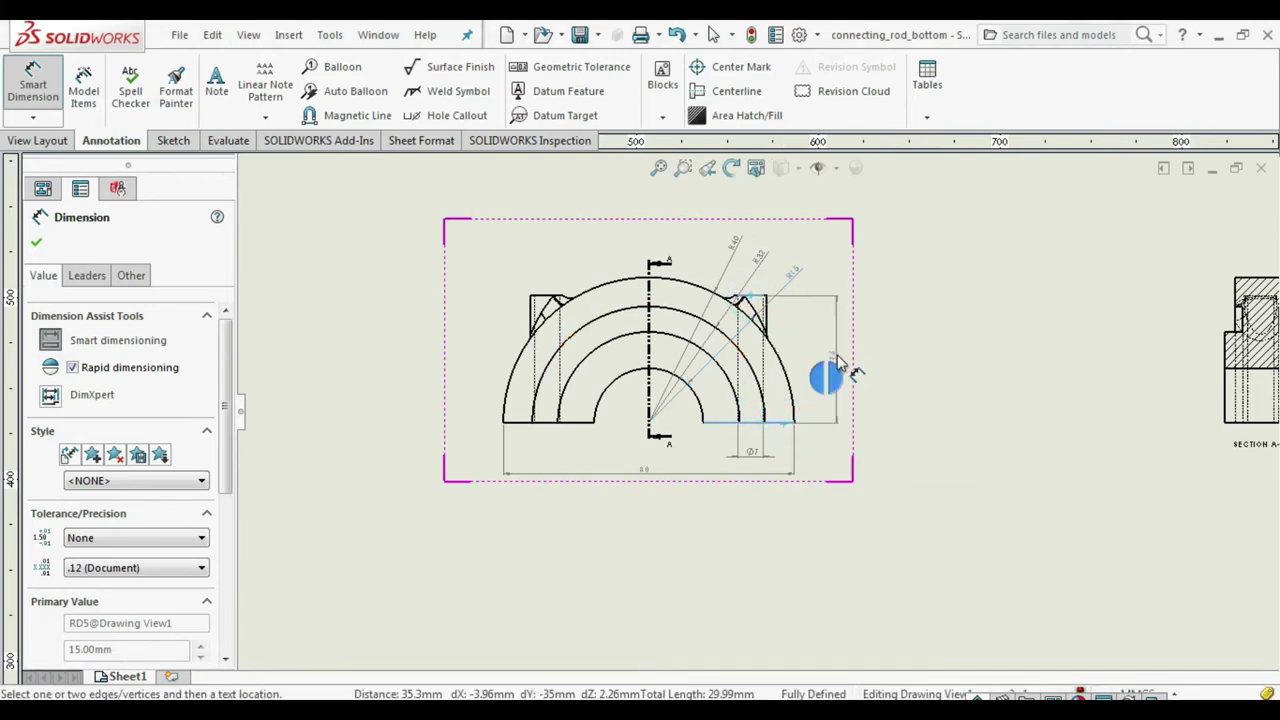
{"action": "left_click", "coordinate": [840, 365]}
{"action": "scroll", "coordinate": [757, 410], "scroll_direction": "up", "scroll_amount": 3}
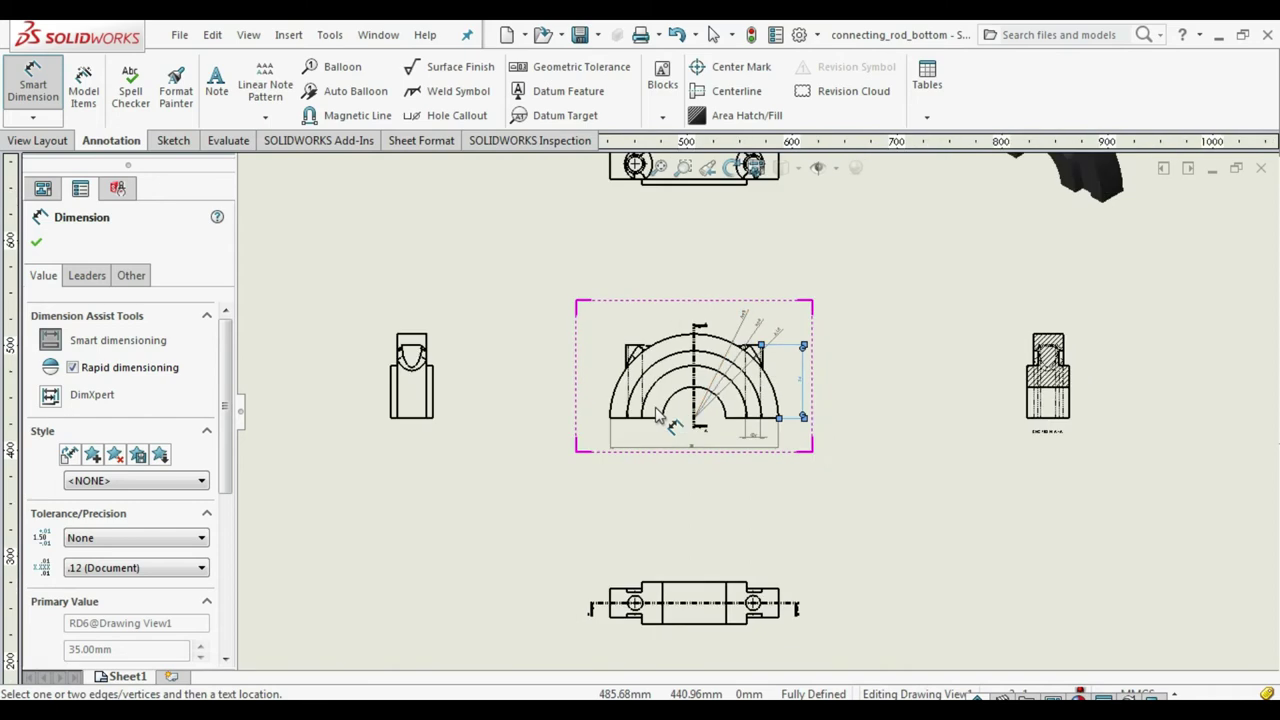
Step: Add vertical 7, 15 and 40 mm dimensions to Section A-A
{"action": "scroll", "coordinate": [1090, 403], "scroll_direction": "down", "scroll_amount": 2}
{"action": "scroll", "coordinate": [1050, 395], "scroll_direction": "down", "scroll_amount": 2}
{"action": "scroll", "coordinate": [990, 388], "scroll_direction": "down", "scroll_amount": 2}
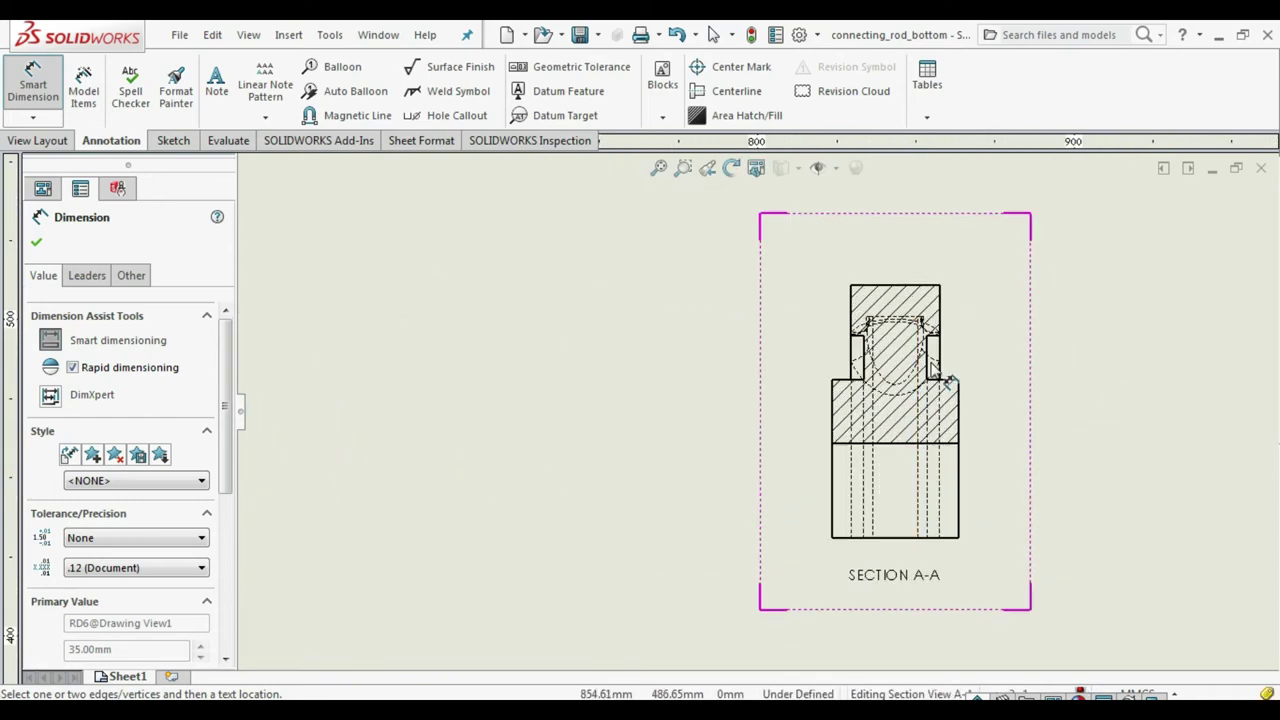
{"action": "scroll", "coordinate": [940, 380], "scroll_direction": "down", "scroll_amount": 2}
{"action": "left_click", "coordinate": [925, 357]}
{"action": "left_click", "coordinate": [1002, 355]}
{"action": "left_click", "coordinate": [905, 261]}
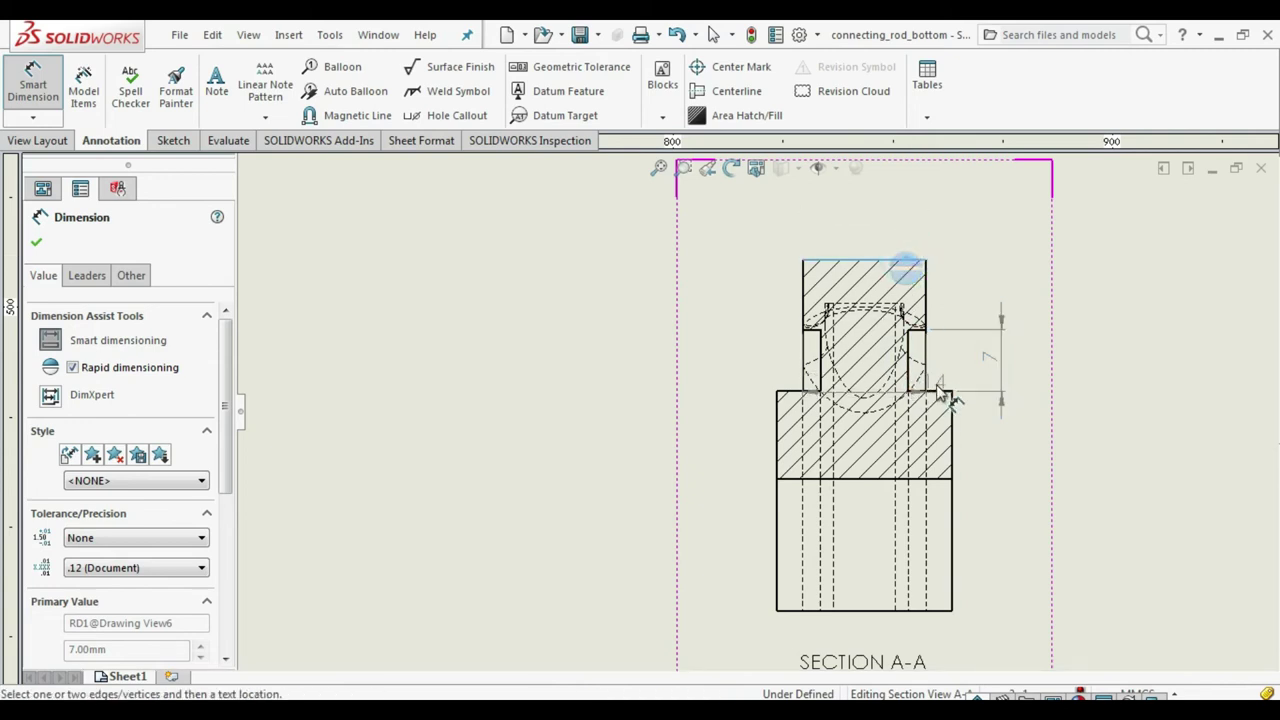
{"action": "left_click", "coordinate": [945, 392]}
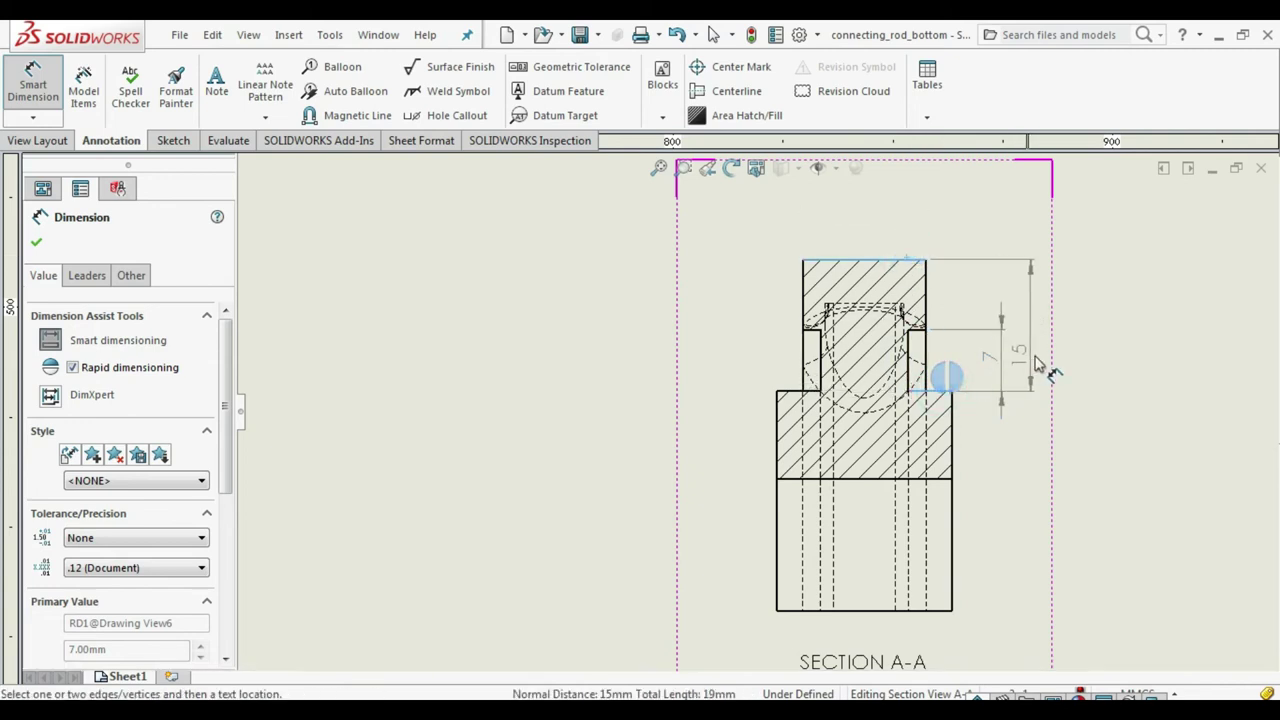
{"action": "left_click", "coordinate": [1040, 362]}
{"action": "left_click", "coordinate": [880, 260]}
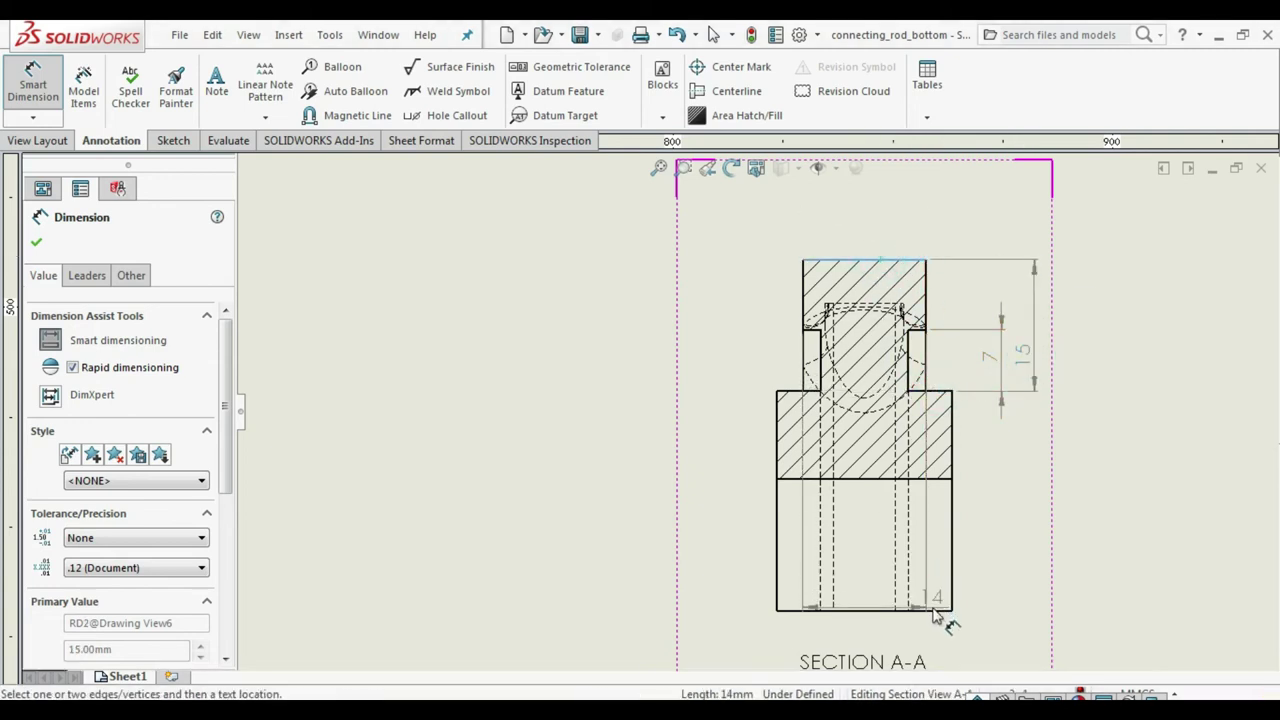
{"action": "left_click", "coordinate": [935, 612]}
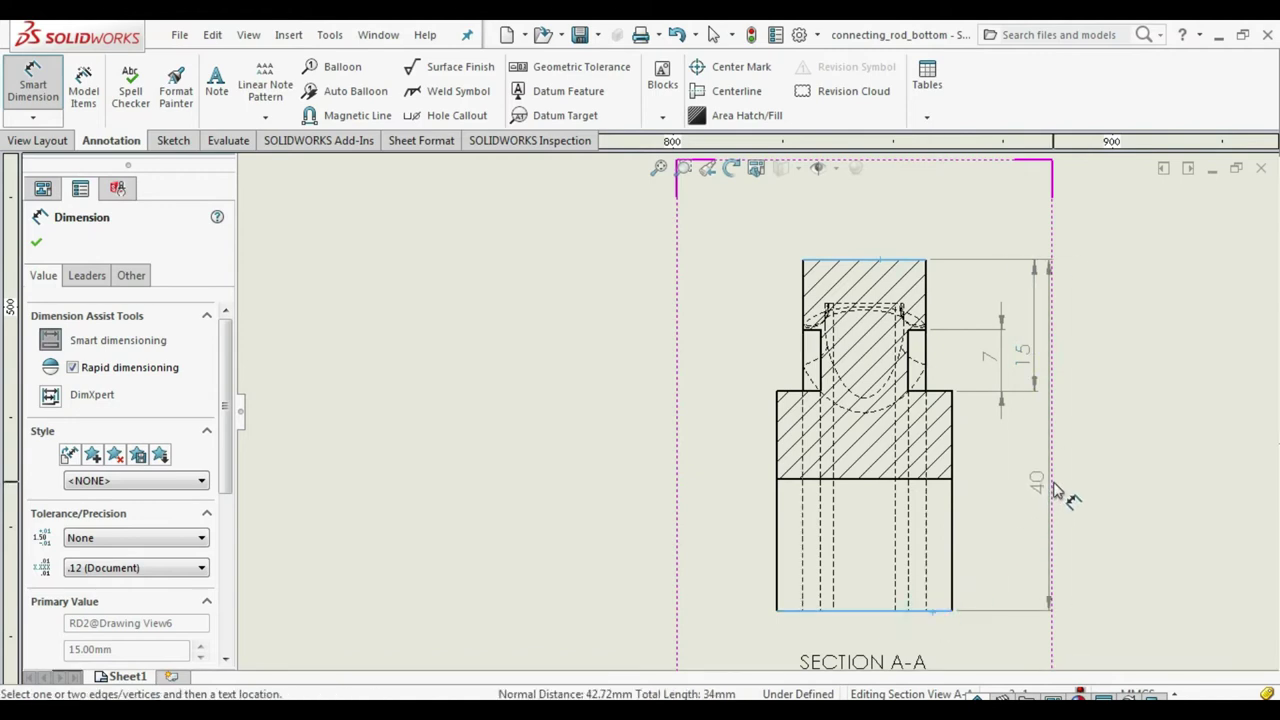
{"action": "left_click", "coordinate": [1055, 487]}
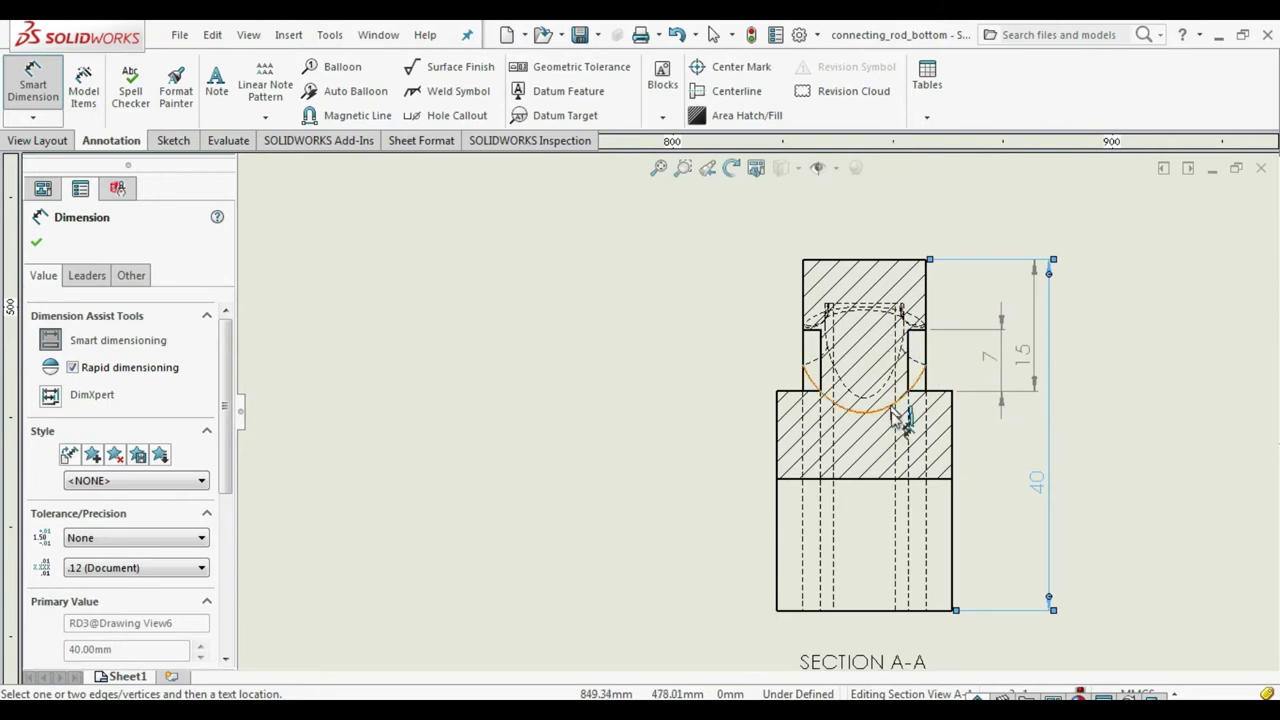
Step: Add 2 mm and 14 mm horizontal dimensions across Section A-A's top
{"action": "left_click", "coordinate": [916, 322]}
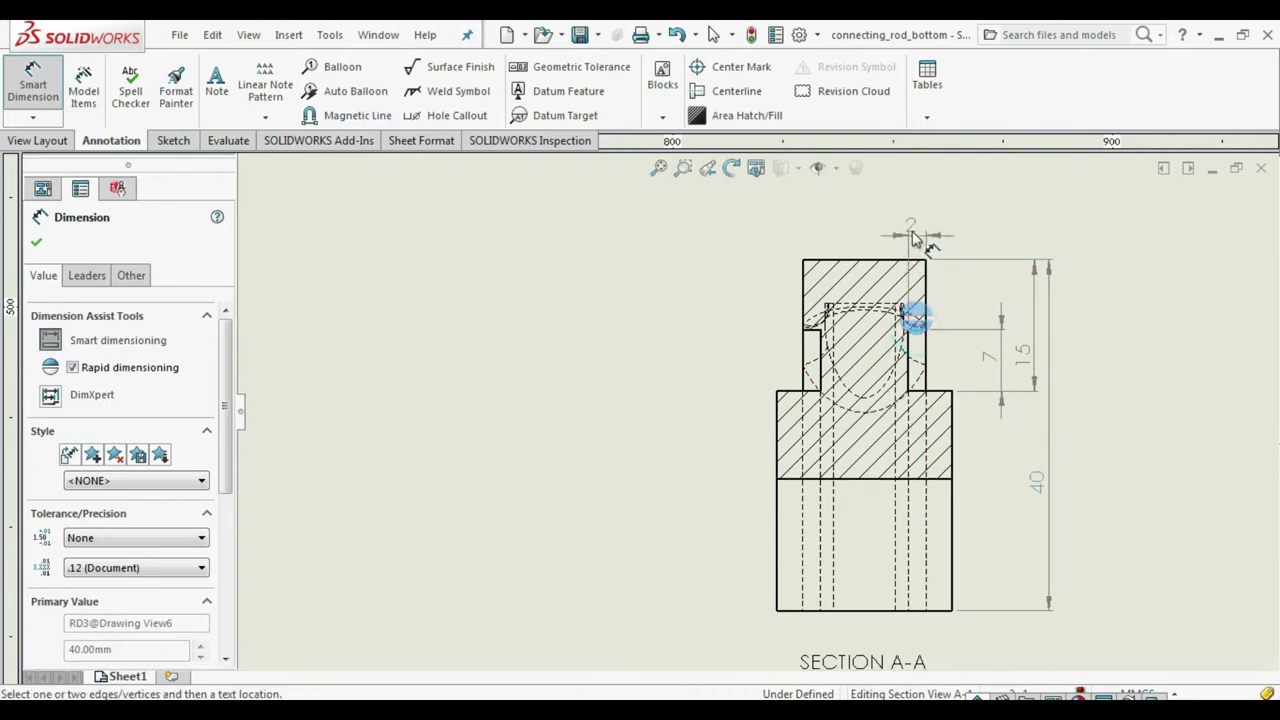
{"action": "left_click", "coordinate": [918, 222]}
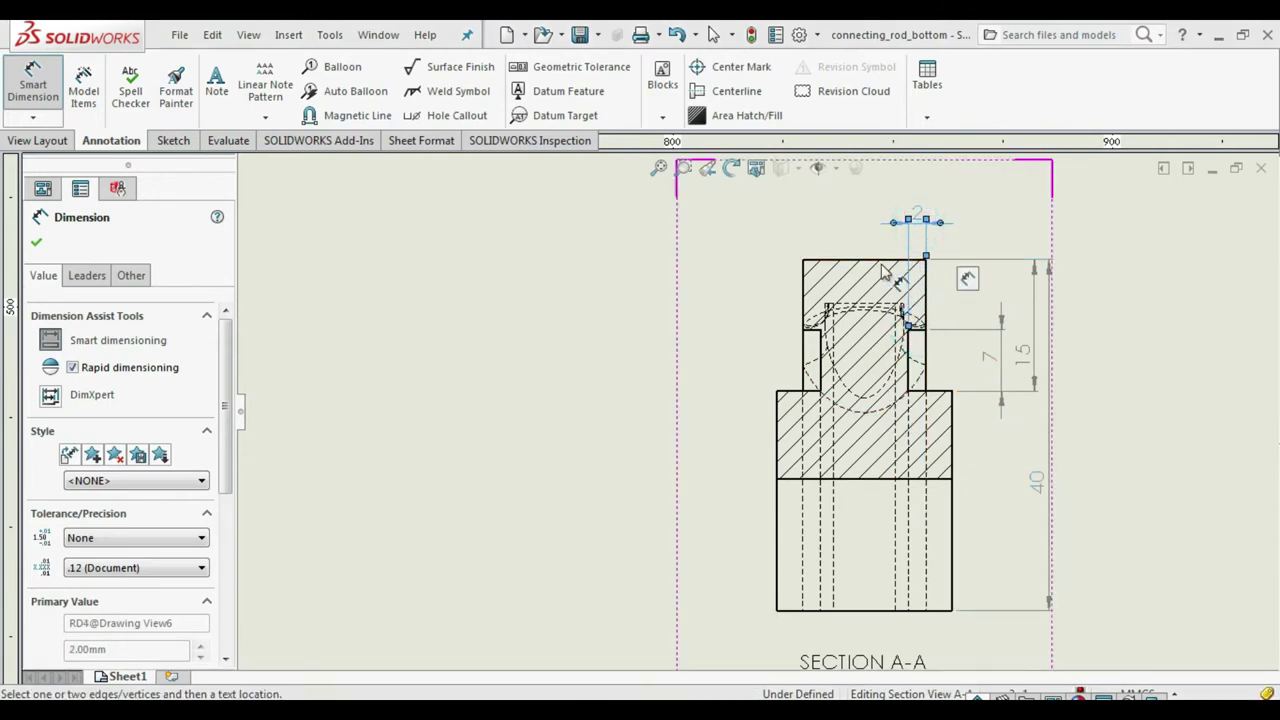
{"action": "left_click", "coordinate": [850, 261]}
{"action": "left_click", "coordinate": [872, 195]}
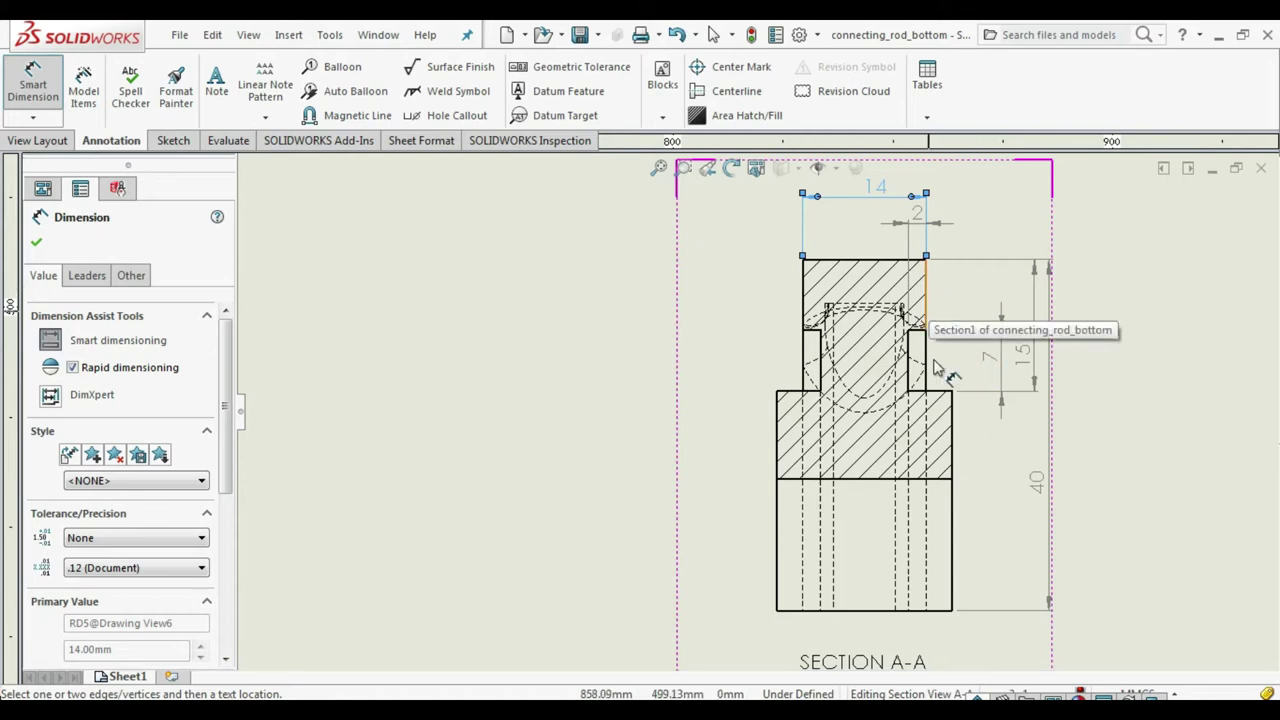
{"action": "scroll", "coordinate": [950, 390], "scroll_direction": "up", "scroll_amount": 4}
Step: Dimension the top view's left hole as Ø7 and its surrounding arc as R4.50
{"action": "scroll", "coordinate": [957, 400], "scroll_direction": "up", "scroll_amount": 2}
{"action": "scroll", "coordinate": [940, 420], "scroll_direction": "up", "scroll_amount": 2}
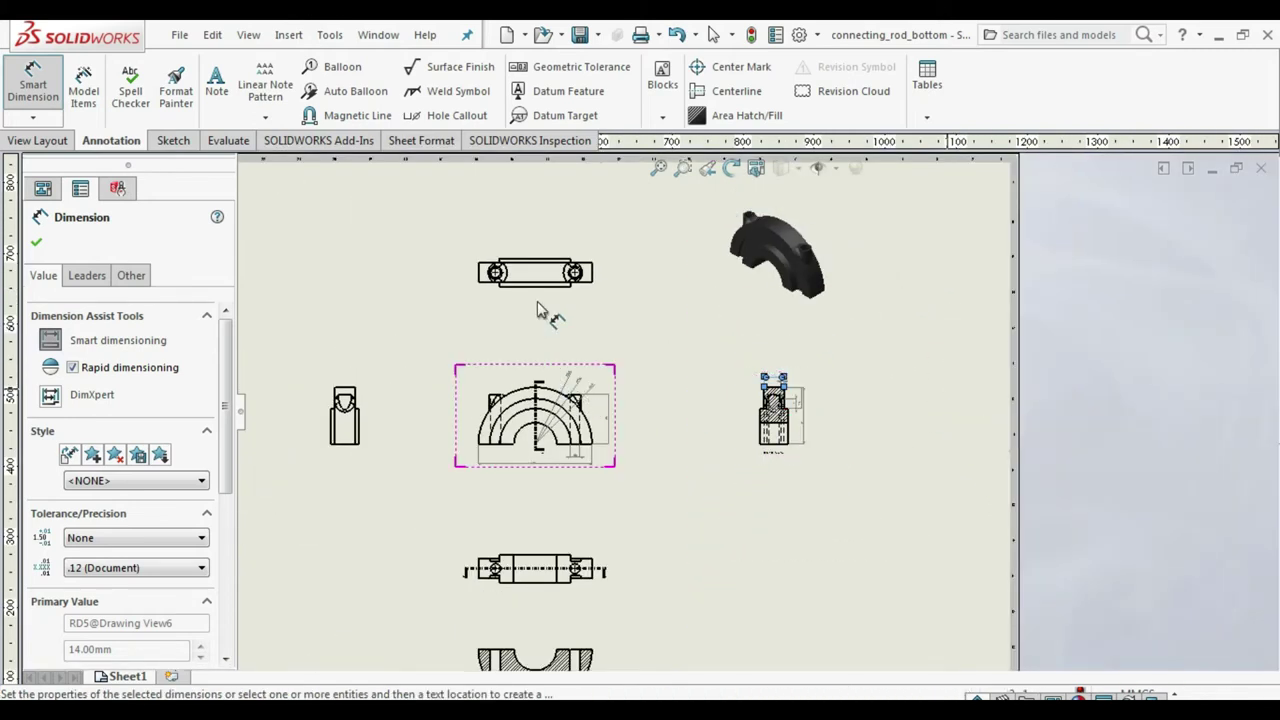
{"action": "scroll", "coordinate": [537, 305], "scroll_direction": "down", "scroll_amount": 4}
{"action": "scroll", "coordinate": [545, 312], "scroll_direction": "down", "scroll_amount": 2}
{"action": "scroll", "coordinate": [530, 314], "scroll_direction": "down", "scroll_amount": 2}
{"action": "scroll", "coordinate": [535, 318], "scroll_direction": "down", "scroll_amount": 1}
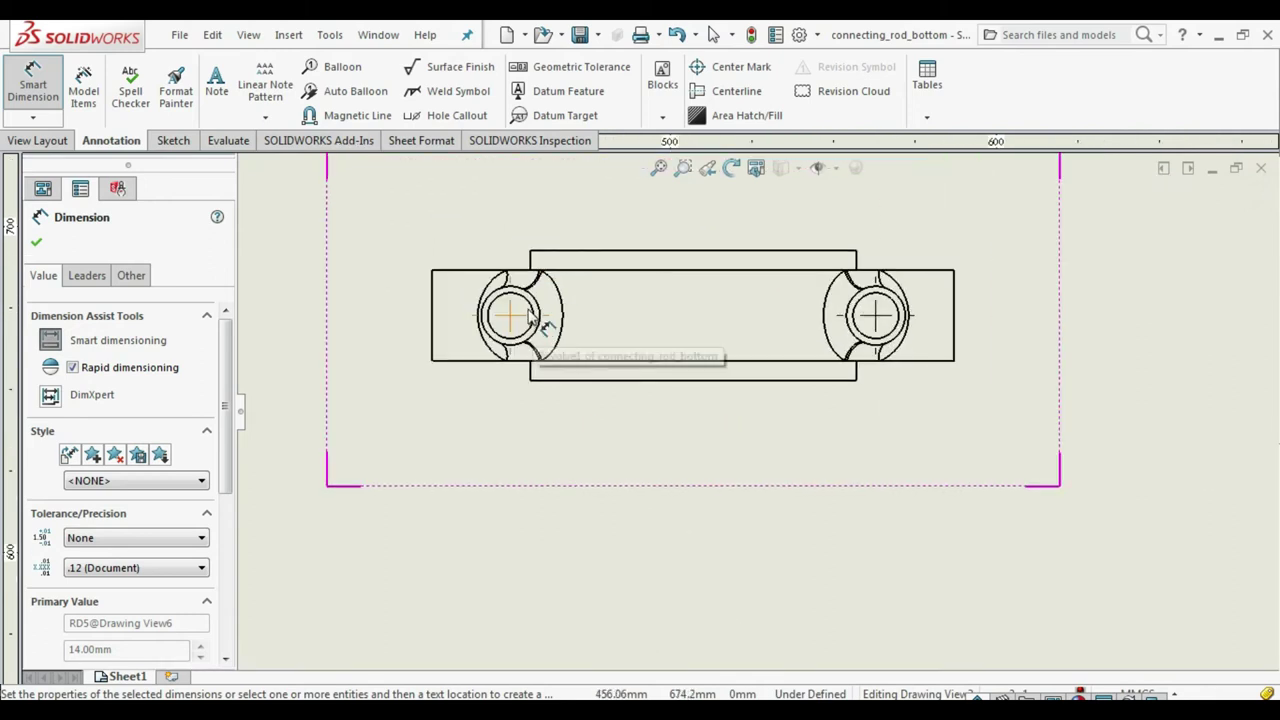
{"action": "left_click", "coordinate": [522, 296]}
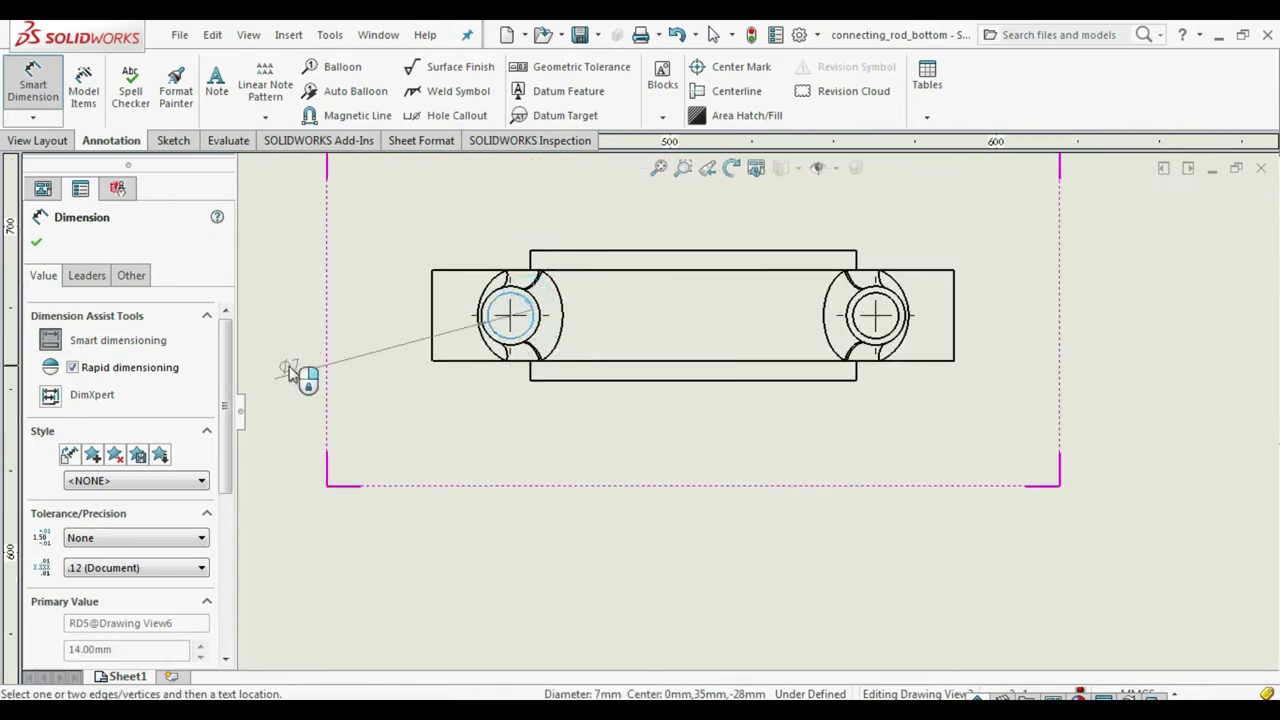
{"action": "left_click", "coordinate": [288, 370]}
{"action": "left_click", "coordinate": [500, 345]}
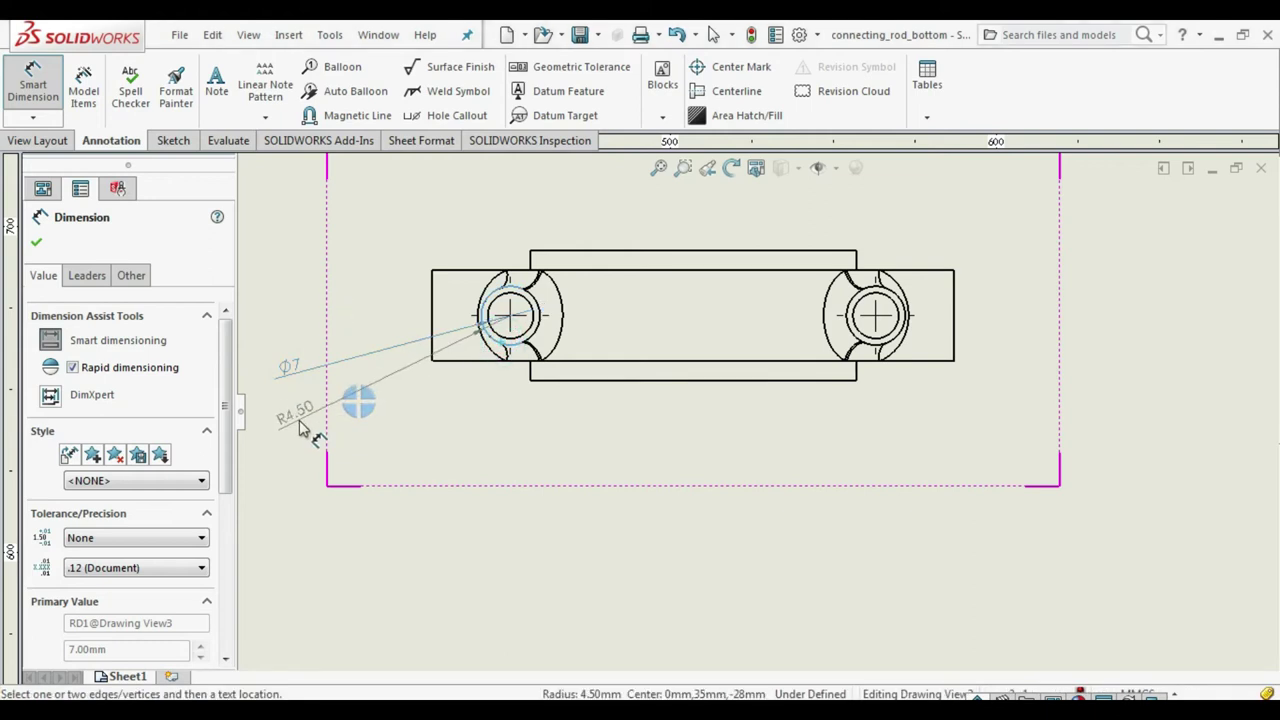
{"action": "left_click", "coordinate": [302, 427]}
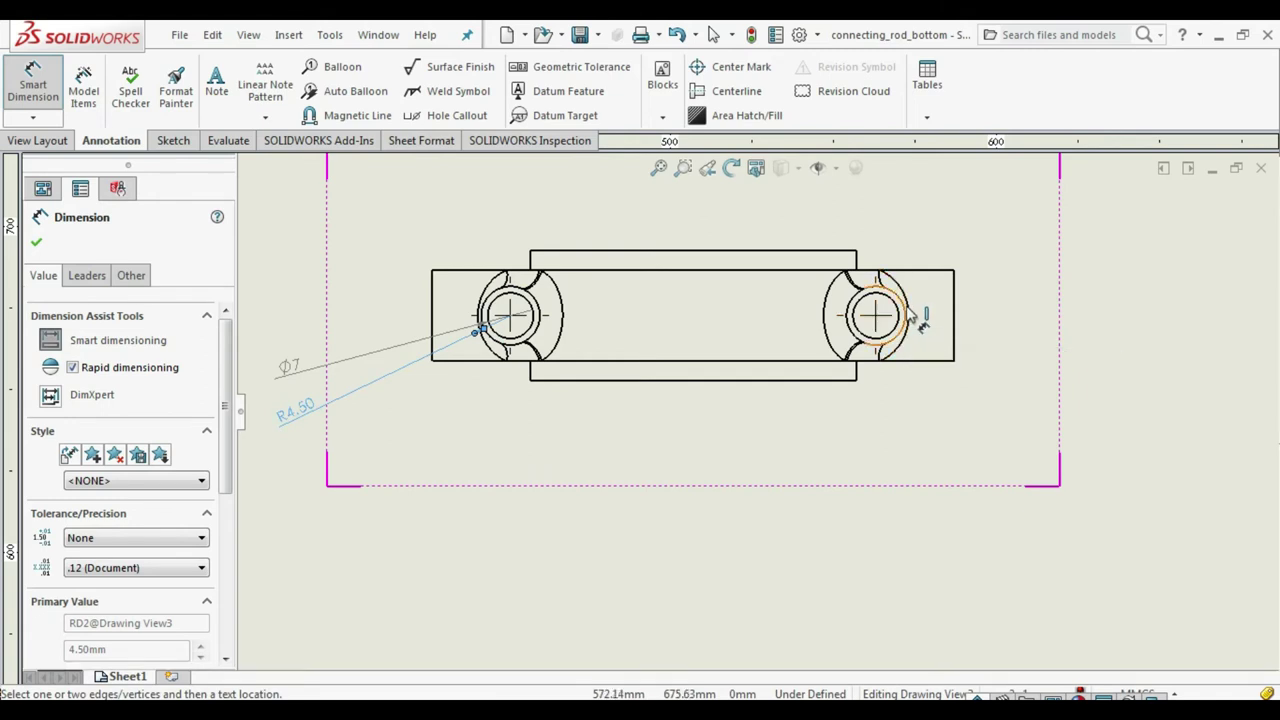
{"action": "left_click", "coordinate": [907, 311]}
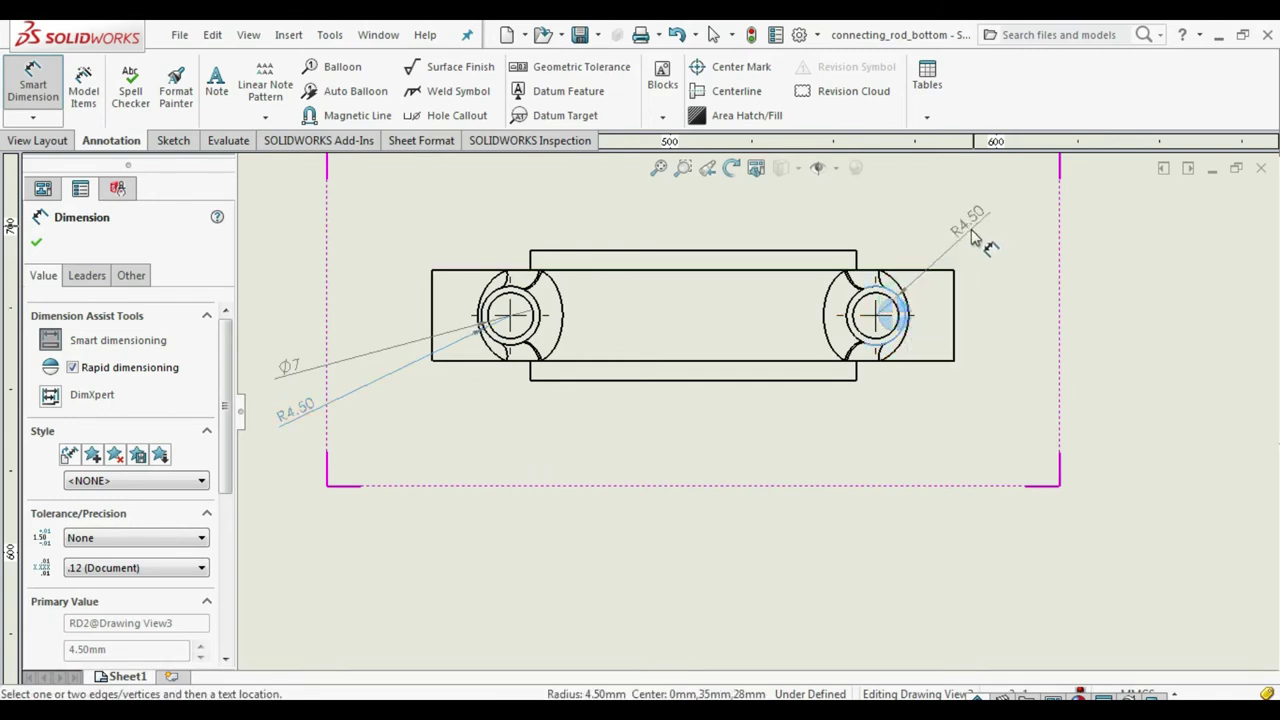
{"action": "key", "text": "Escape"}
Step: Add 14 mm height, Ø50 boss and 80 mm overall length dimensions to the top view
{"action": "left_click", "coordinate": [956, 298]}
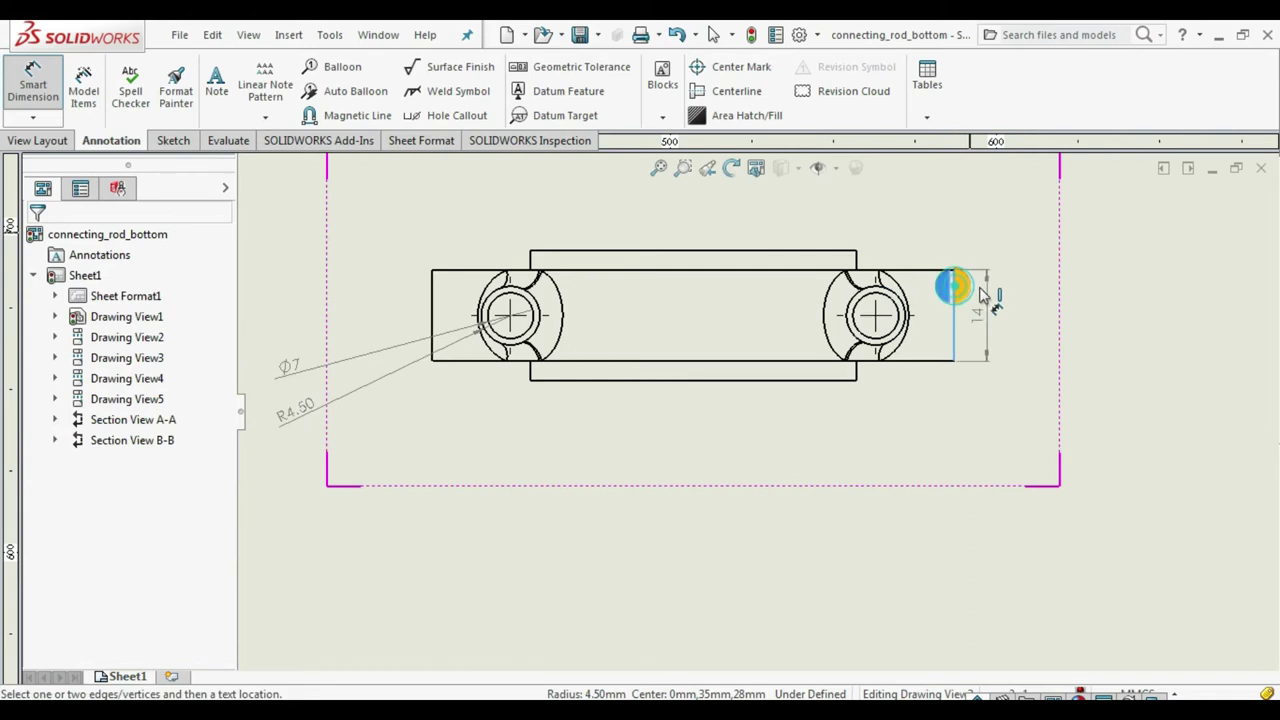
{"action": "left_click", "coordinate": [1004, 313]}
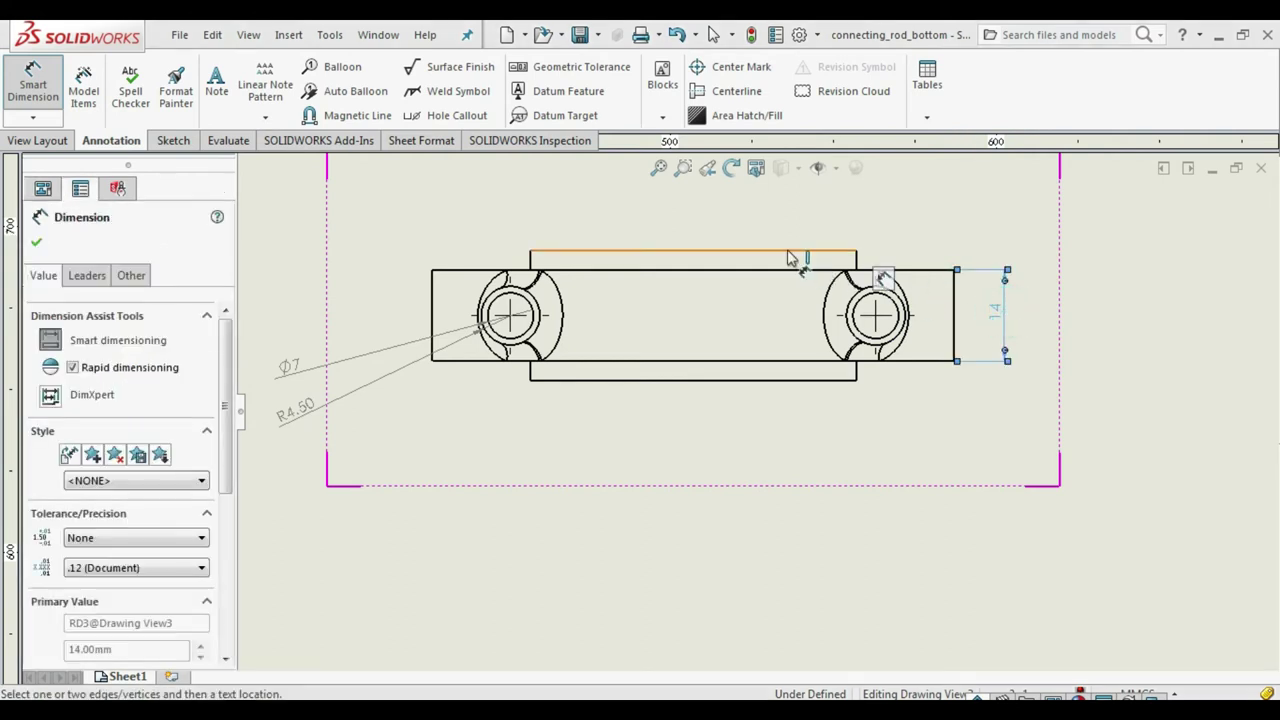
{"action": "left_click", "coordinate": [795, 250]}
{"action": "left_click", "coordinate": [787, 219]}
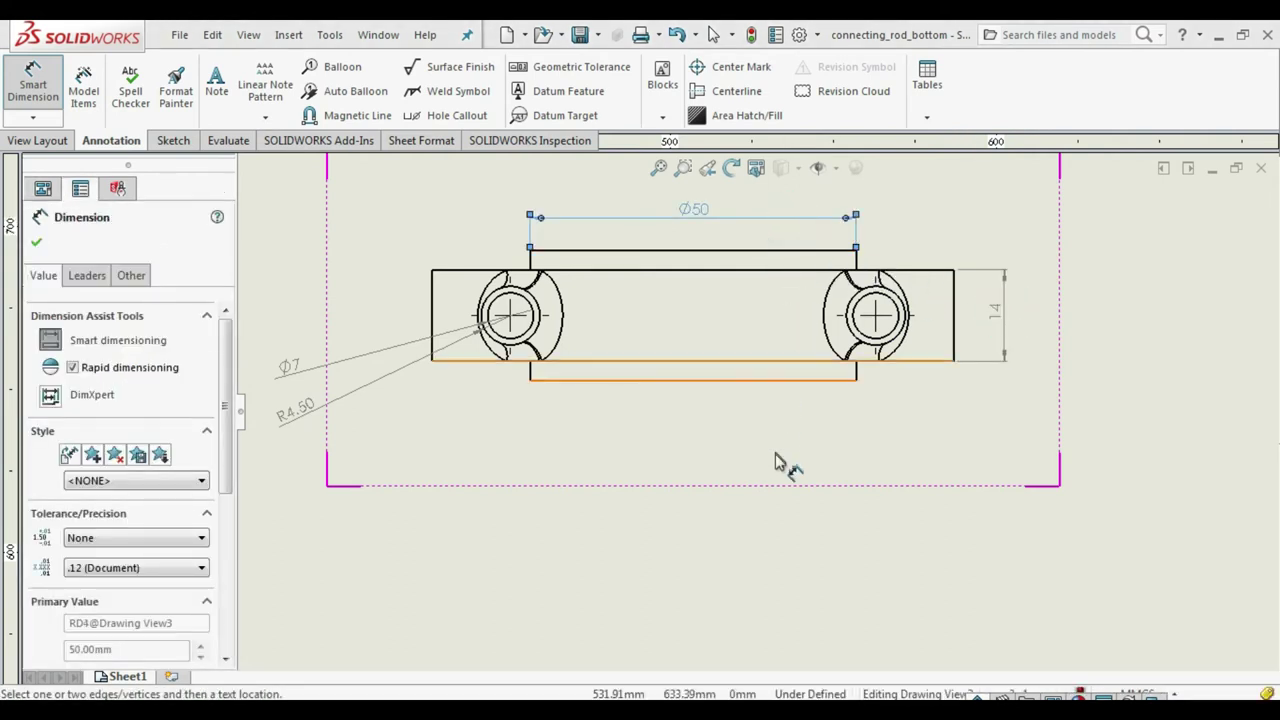
{"action": "left_click", "coordinate": [951, 328]}
{"action": "left_click", "coordinate": [955, 345]}
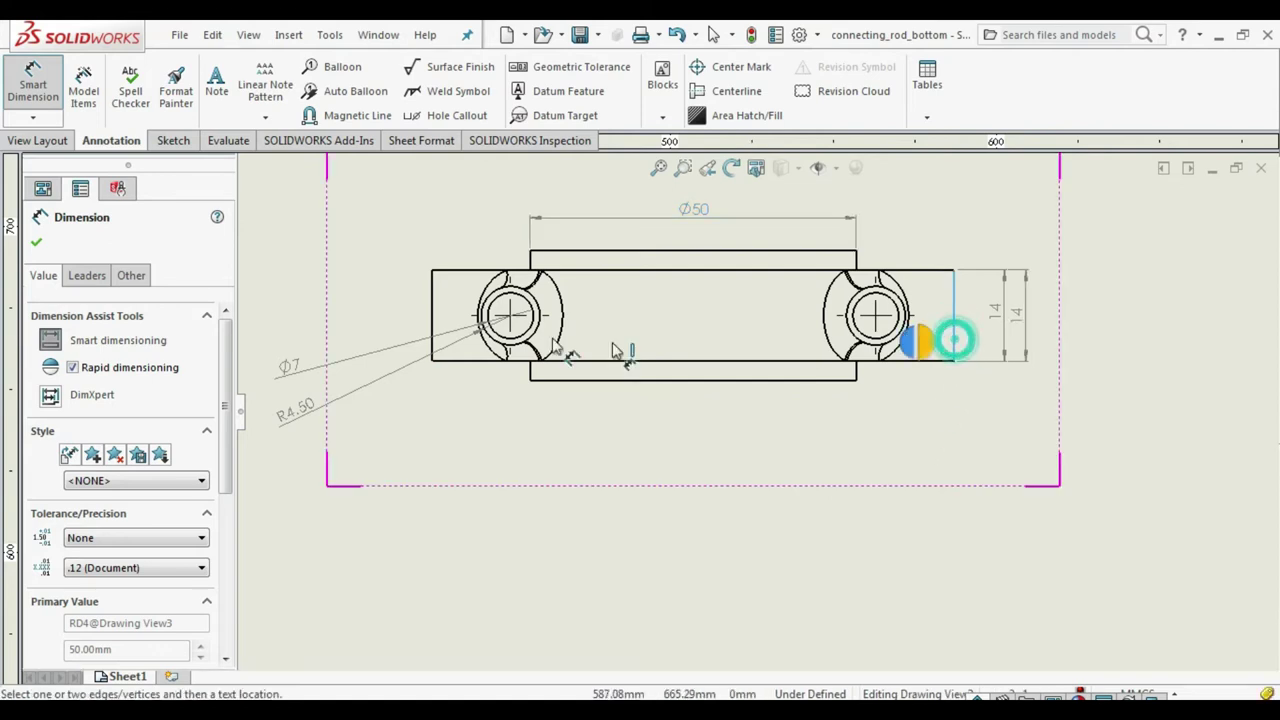
{"action": "left_click", "coordinate": [434, 328]}
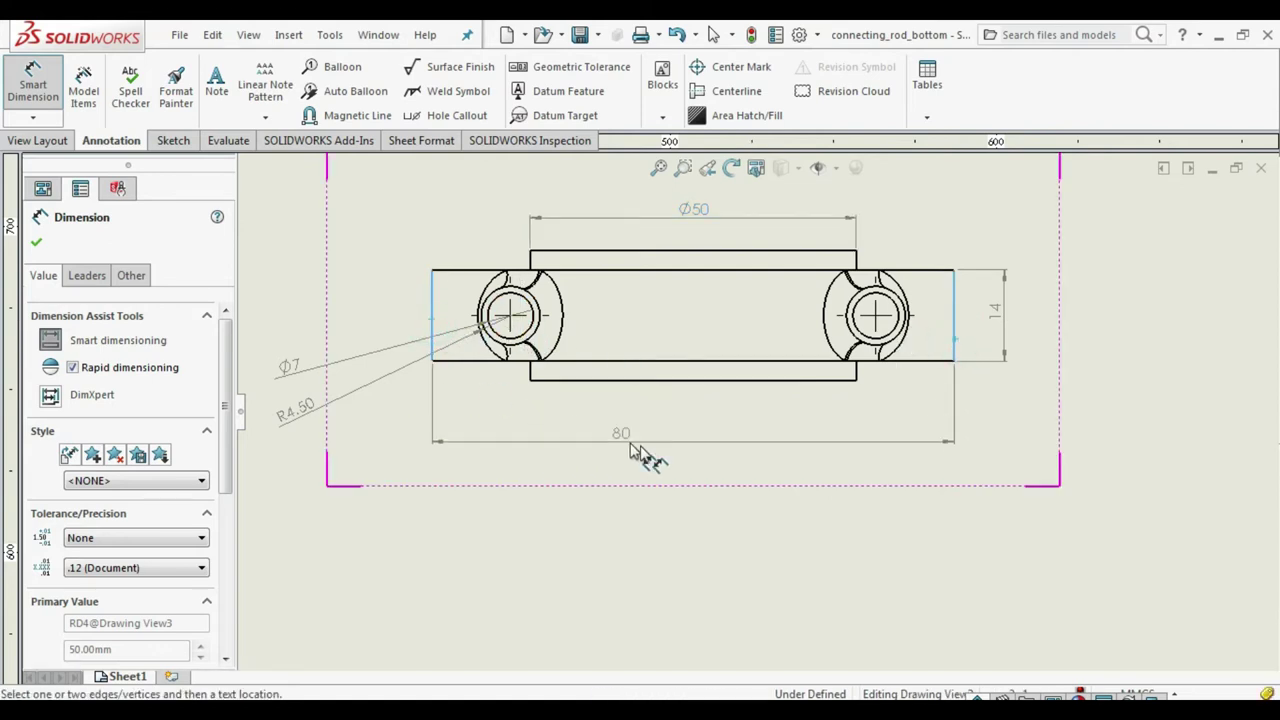
{"action": "left_click", "coordinate": [697, 465]}
{"action": "scroll", "coordinate": [723, 409], "scroll_direction": "up", "scroll_amount": 2}
Step: Zoom in on the lower views and select Section B-B
{"action": "scroll", "coordinate": [731, 523], "scroll_direction": "up", "scroll_amount": 3}
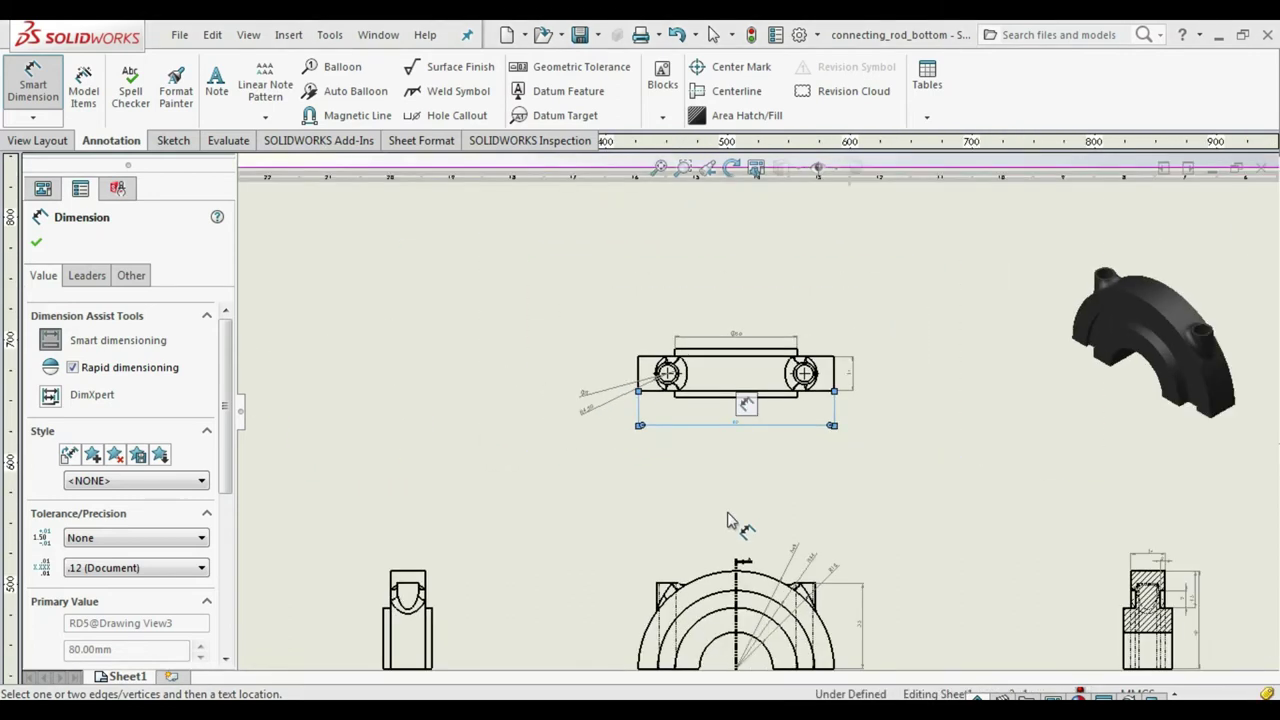
{"action": "scroll", "coordinate": [780, 625], "scroll_direction": "up", "scroll_amount": 2}
{"action": "scroll", "coordinate": [737, 551], "scroll_direction": "down", "scroll_amount": 5}
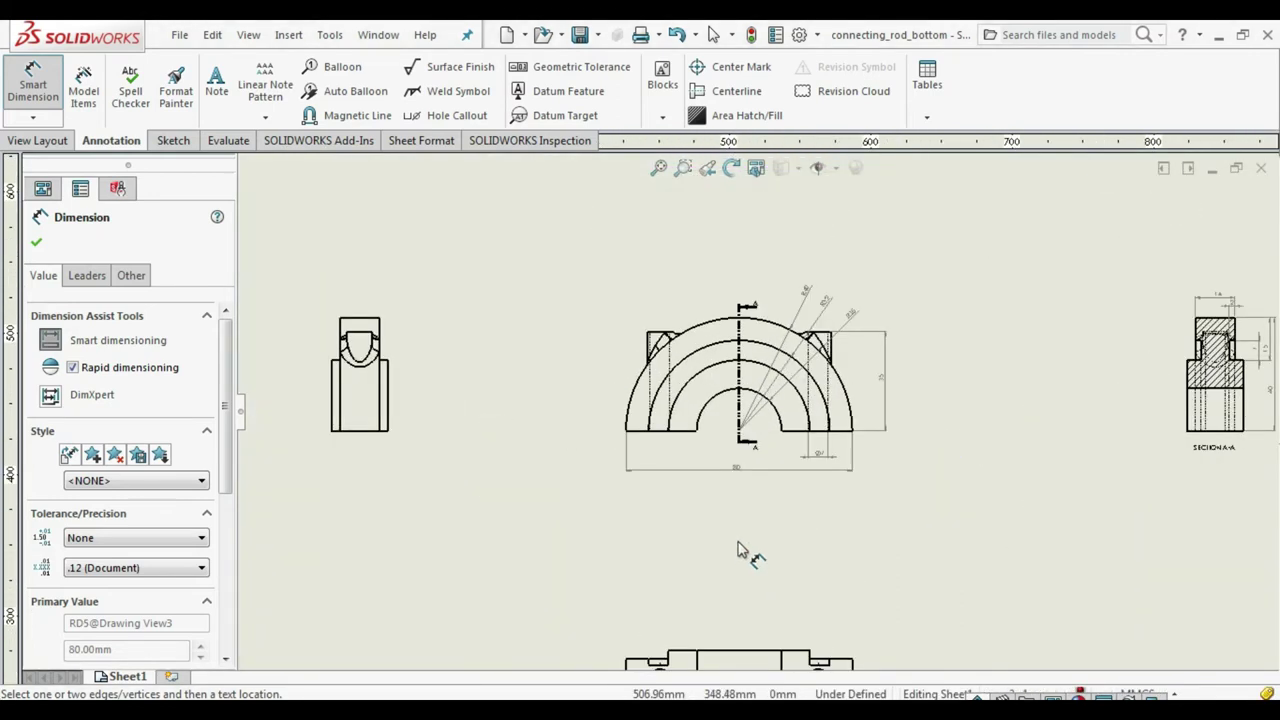
{"action": "left_click", "coordinate": [747, 438]}
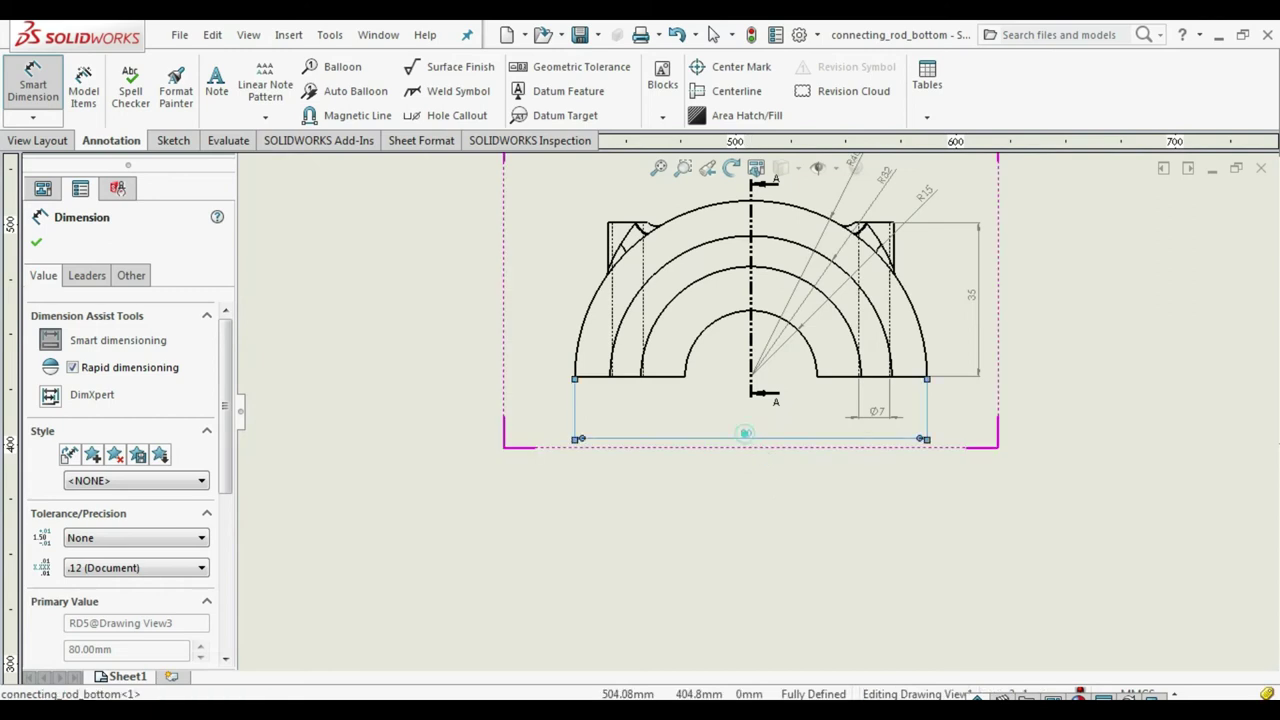
{"action": "scroll", "coordinate": [750, 450], "scroll_direction": "up", "scroll_amount": 3}
{"action": "left_click", "coordinate": [766, 578]}
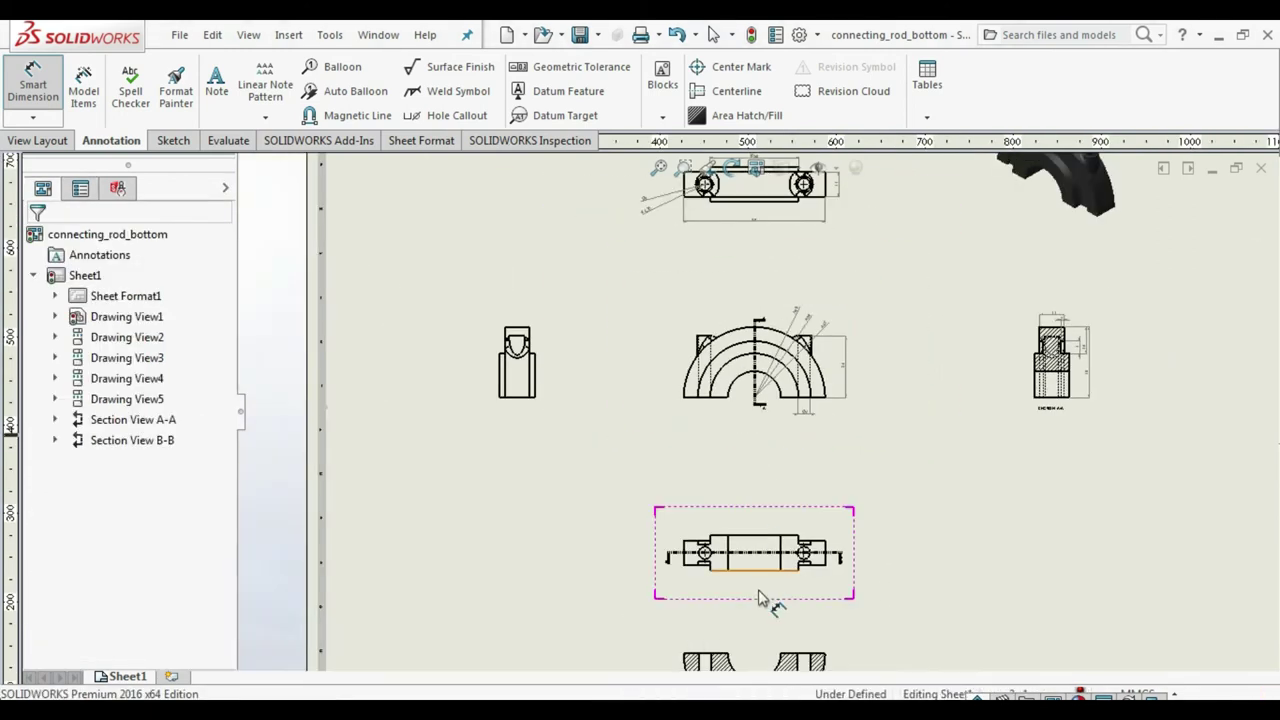
{"action": "scroll", "coordinate": [780, 575], "scroll_direction": "down", "scroll_amount": 4}
{"action": "scroll", "coordinate": [815, 520], "scroll_direction": "up", "scroll_amount": 3}
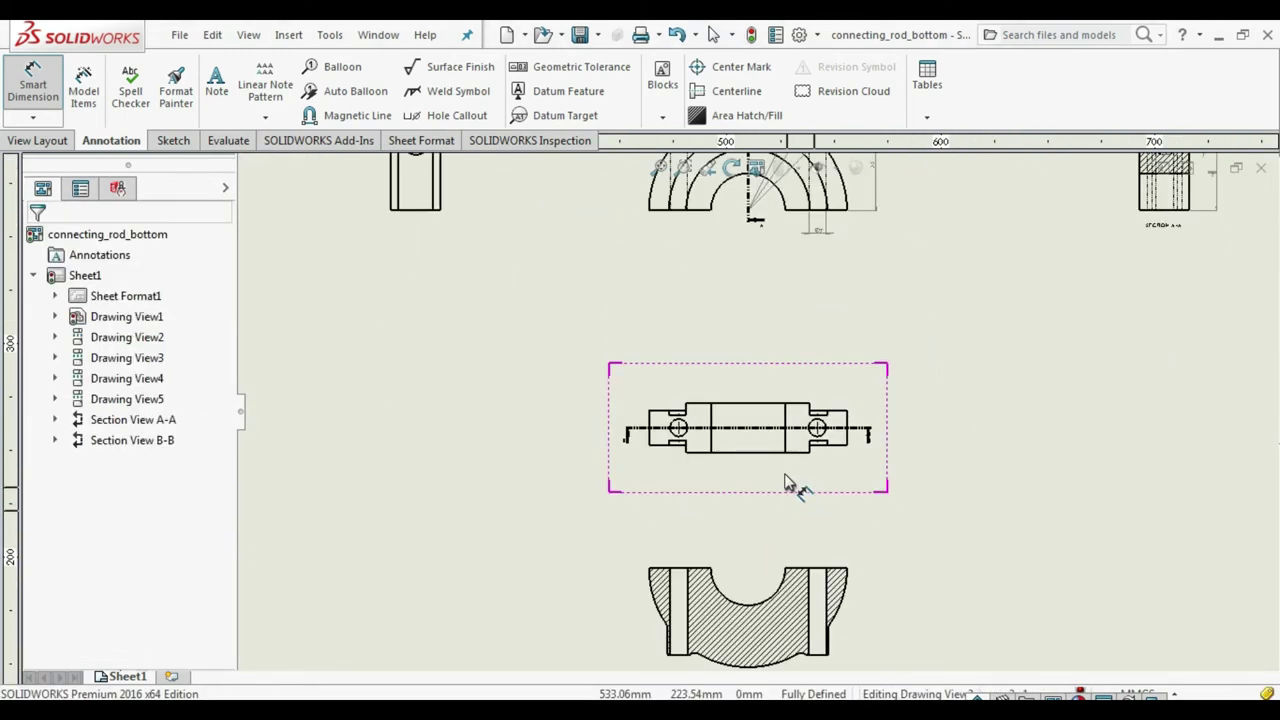
{"action": "left_click", "coordinate": [814, 594]}
{"action": "scroll", "coordinate": [800, 590], "scroll_direction": "down", "scroll_amount": 2}
{"action": "scroll", "coordinate": [770, 565], "scroll_direction": "down", "scroll_amount": 2}
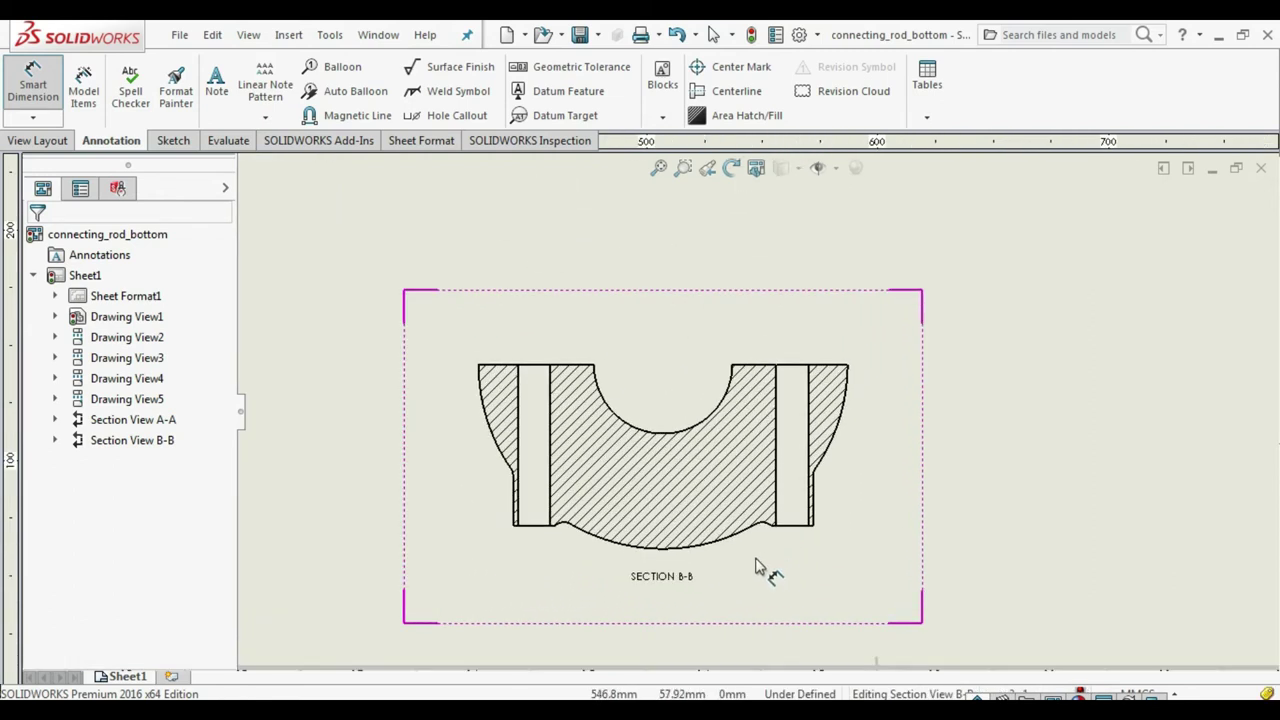
Step: Add R15 and R40 radius dimensions to the upper and lower arcs of Section B-B
{"action": "left_click", "coordinate": [672, 438]}
{"action": "left_click", "coordinate": [560, 588]}
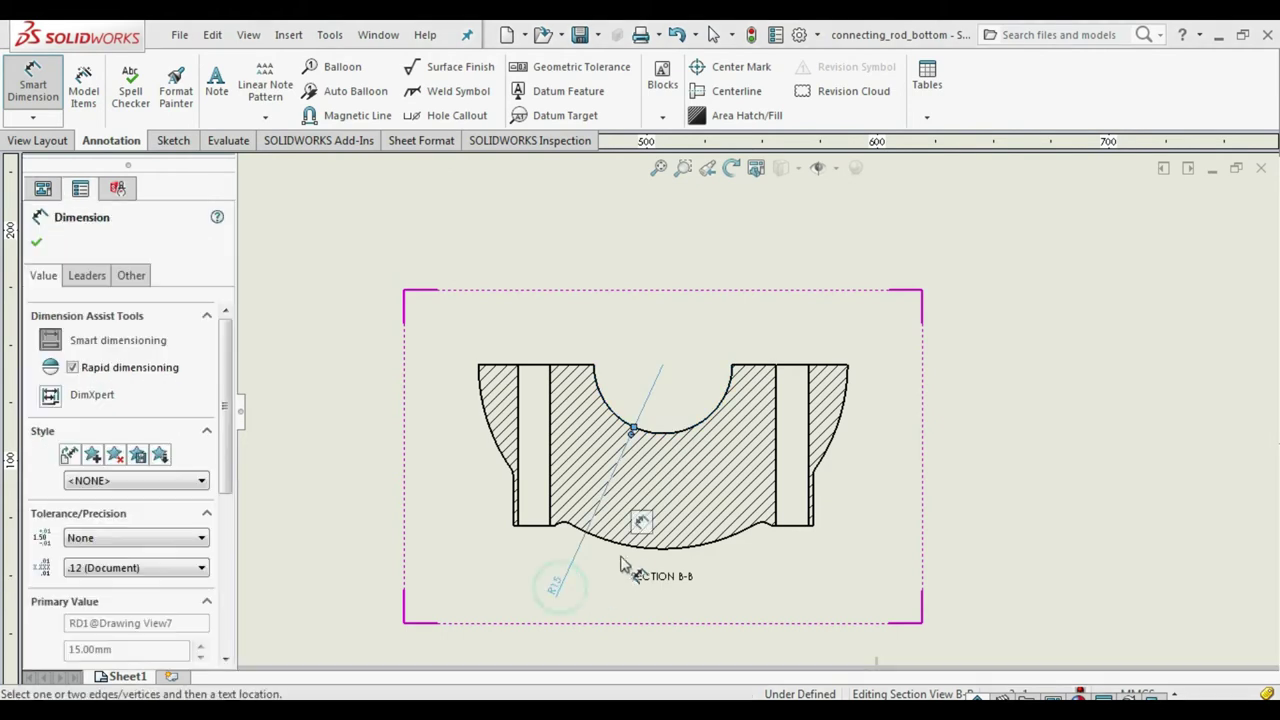
{"action": "left_click", "coordinate": [630, 553]}
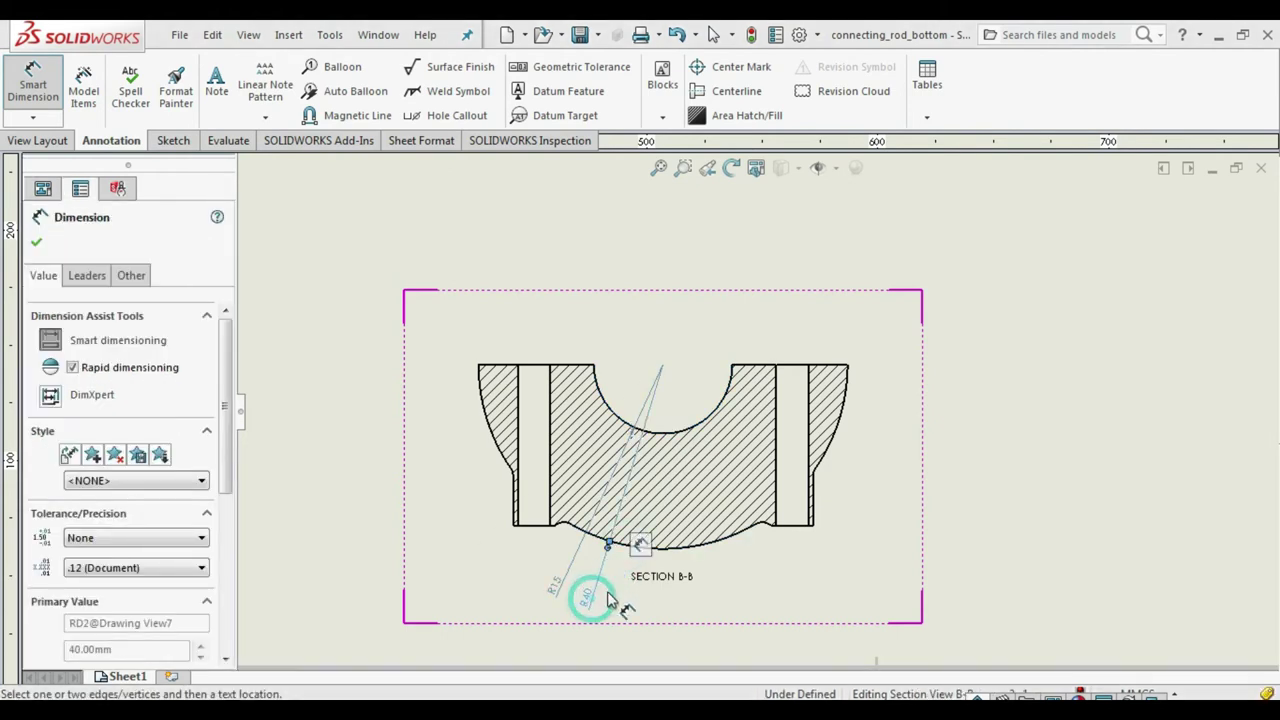
{"action": "left_click", "coordinate": [586, 600]}
{"action": "key", "text": "z"}
{"action": "key", "text": "z"}
{"action": "key", "text": "z"}
Step: Delete the unwanted R40 radius dimension
{"action": "scroll", "coordinate": [700, 450], "scroll_direction": "down", "scroll_amount": 5}
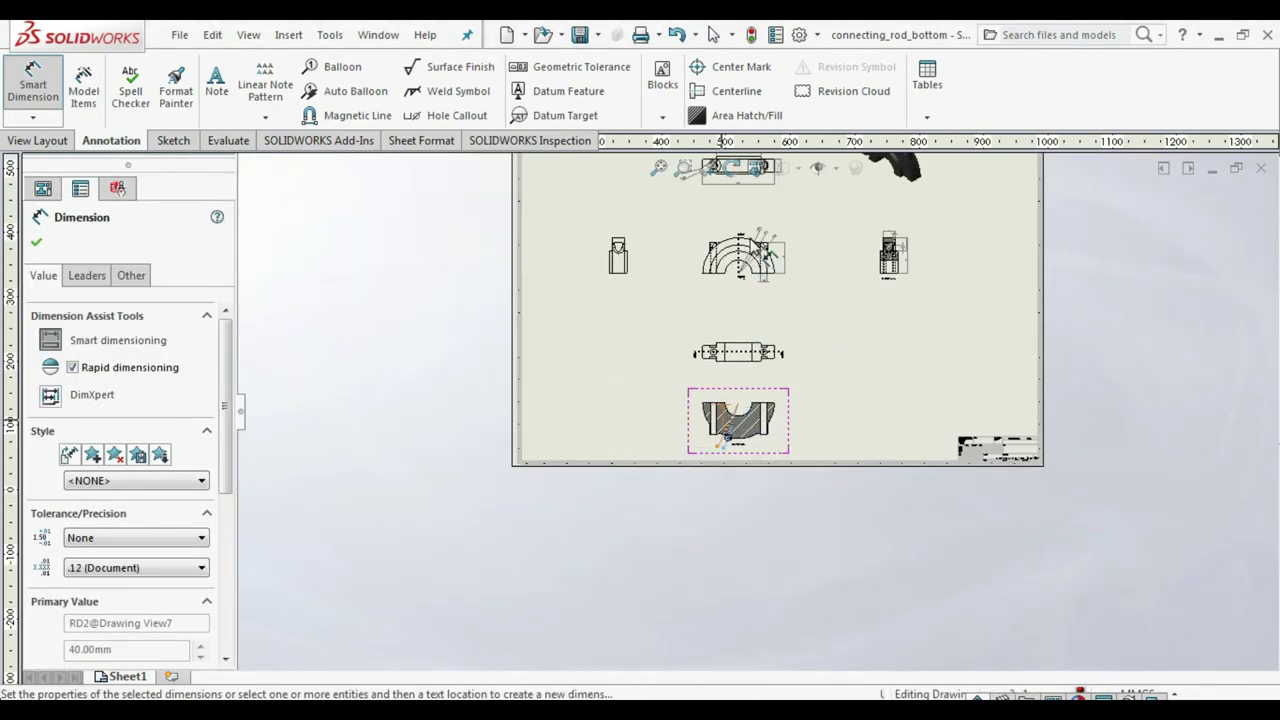
{"action": "scroll", "coordinate": [770, 318], "scroll_direction": "up", "scroll_amount": 5}
{"action": "scroll", "coordinate": [770, 318], "scroll_direction": "up", "scroll_amount": 2}
{"action": "scroll", "coordinate": [770, 318], "scroll_direction": "up", "scroll_amount": 2}
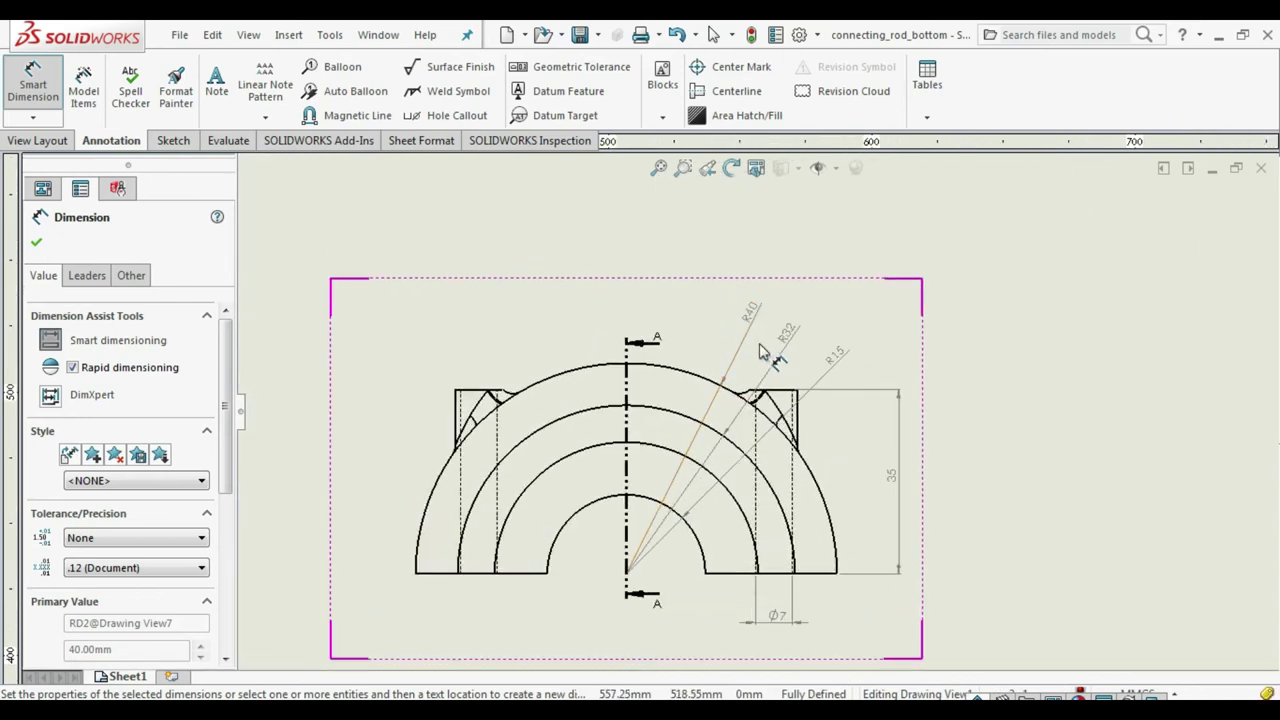
{"action": "key", "text": "Delete"}
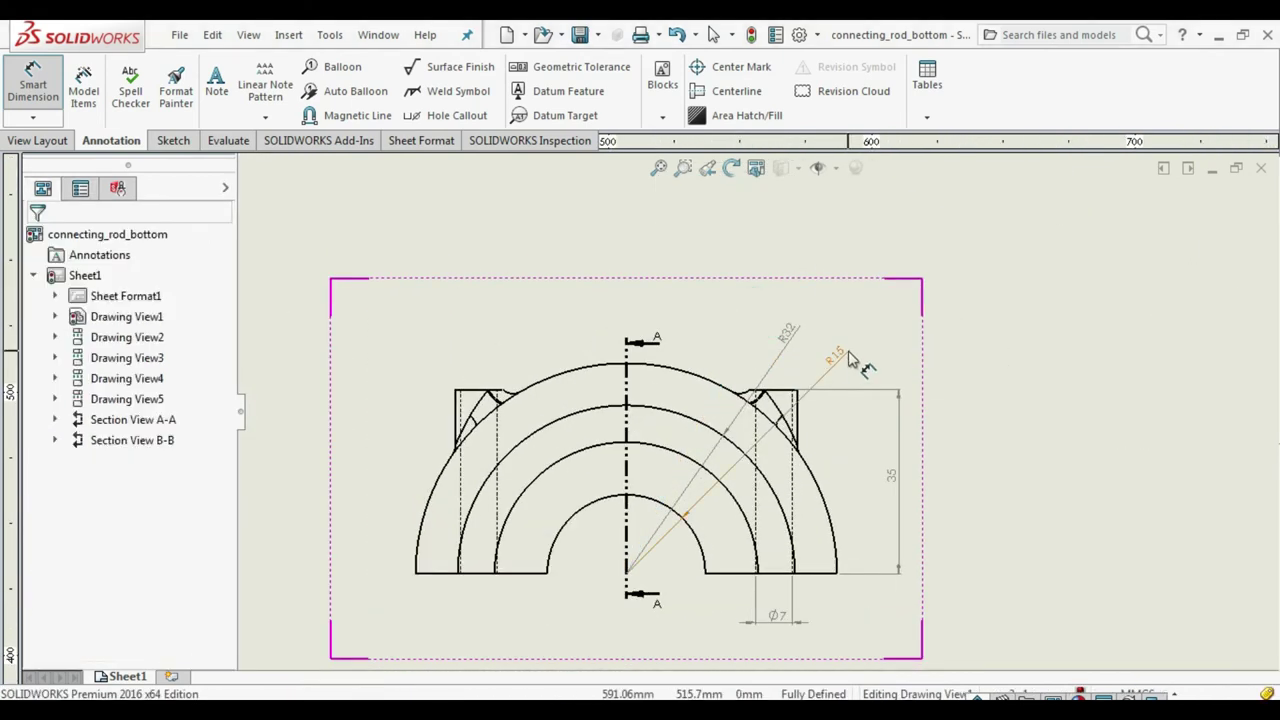
{"action": "scroll", "coordinate": [810, 372], "scroll_direction": "down", "scroll_amount": 2}
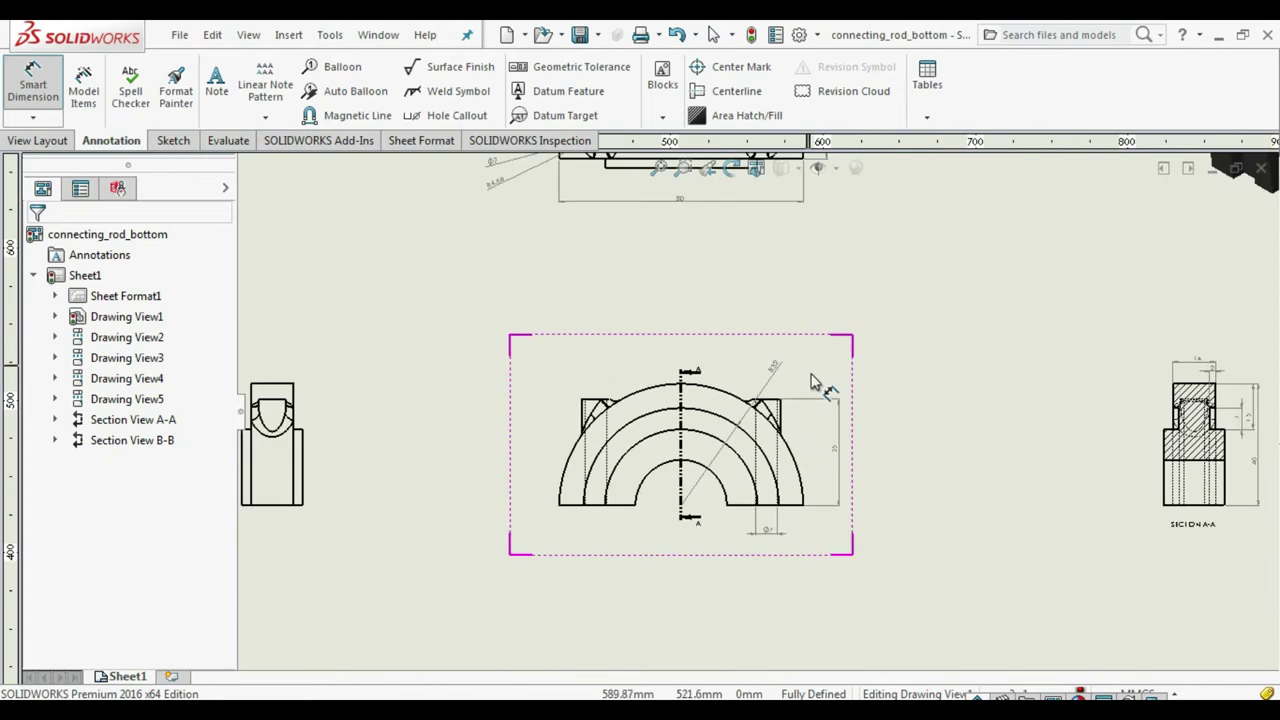
{"action": "scroll", "coordinate": [810, 380], "scroll_direction": "down", "scroll_amount": 2}
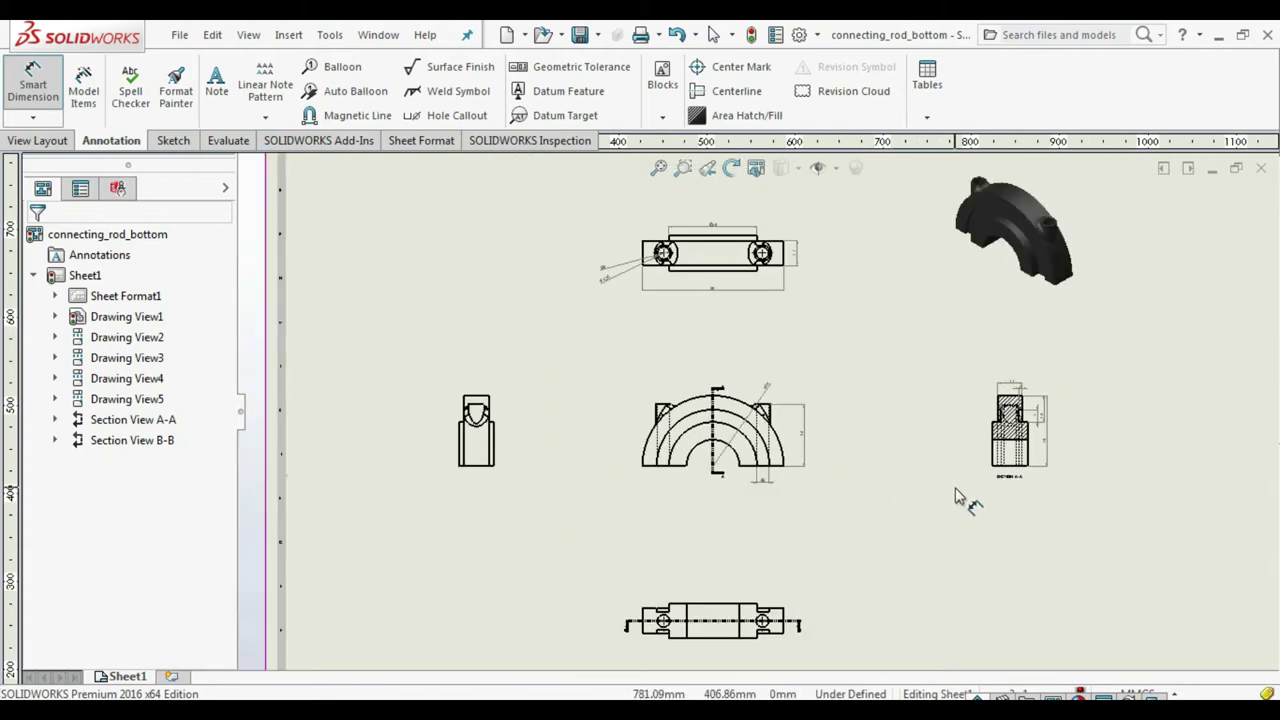
{"action": "scroll", "coordinate": [955, 497], "scroll_direction": "up", "scroll_amount": 1}
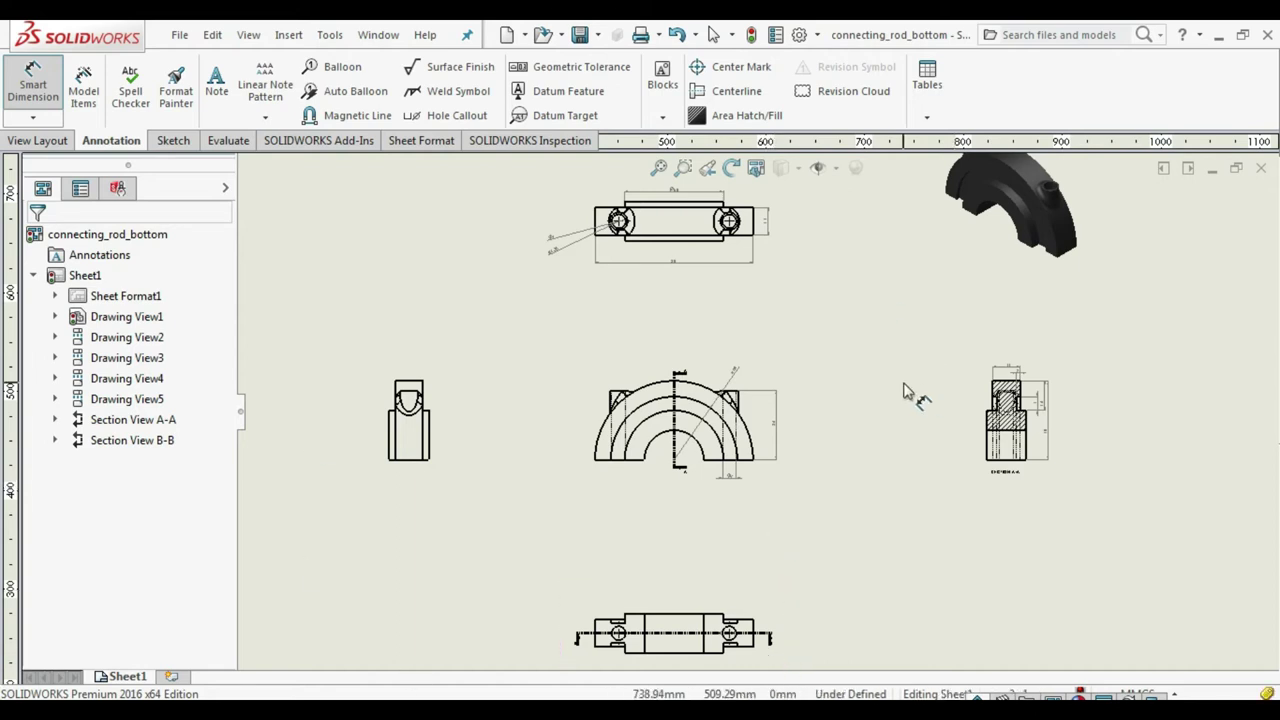
{"action": "scroll", "coordinate": [740, 396], "scroll_direction": "up", "scroll_amount": 3}
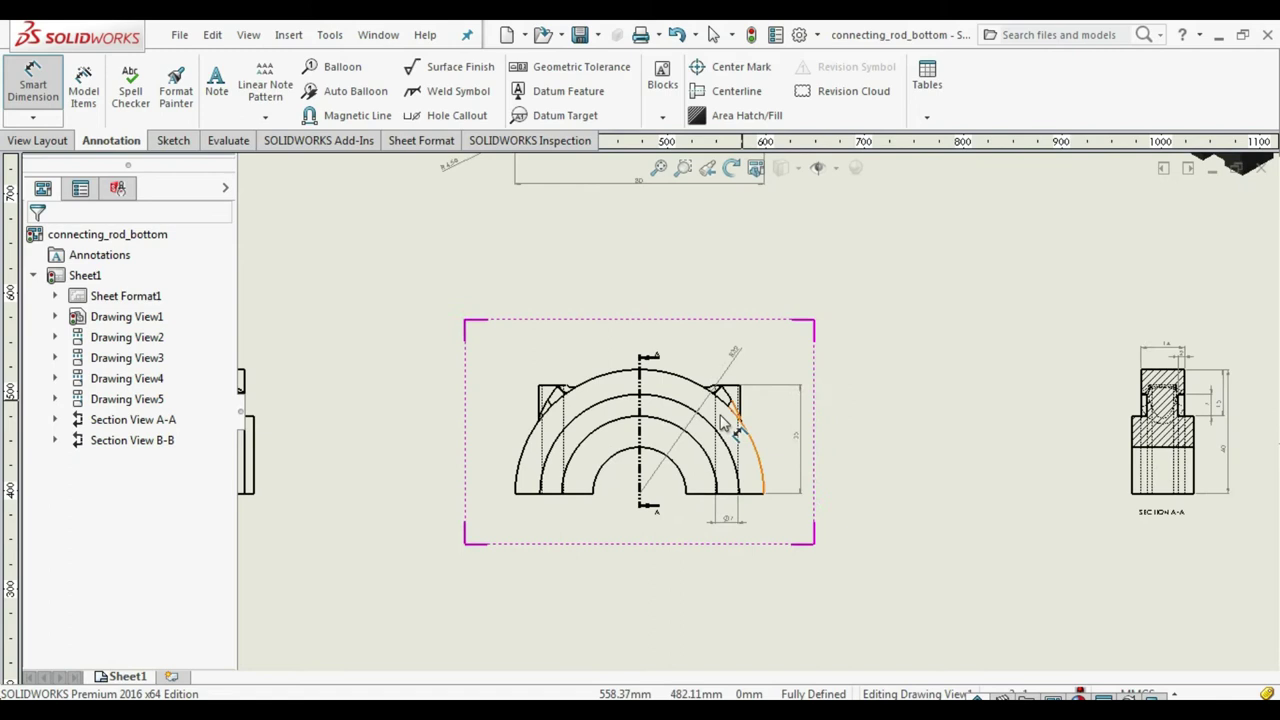
{"action": "left_click", "coordinate": [730, 373]}
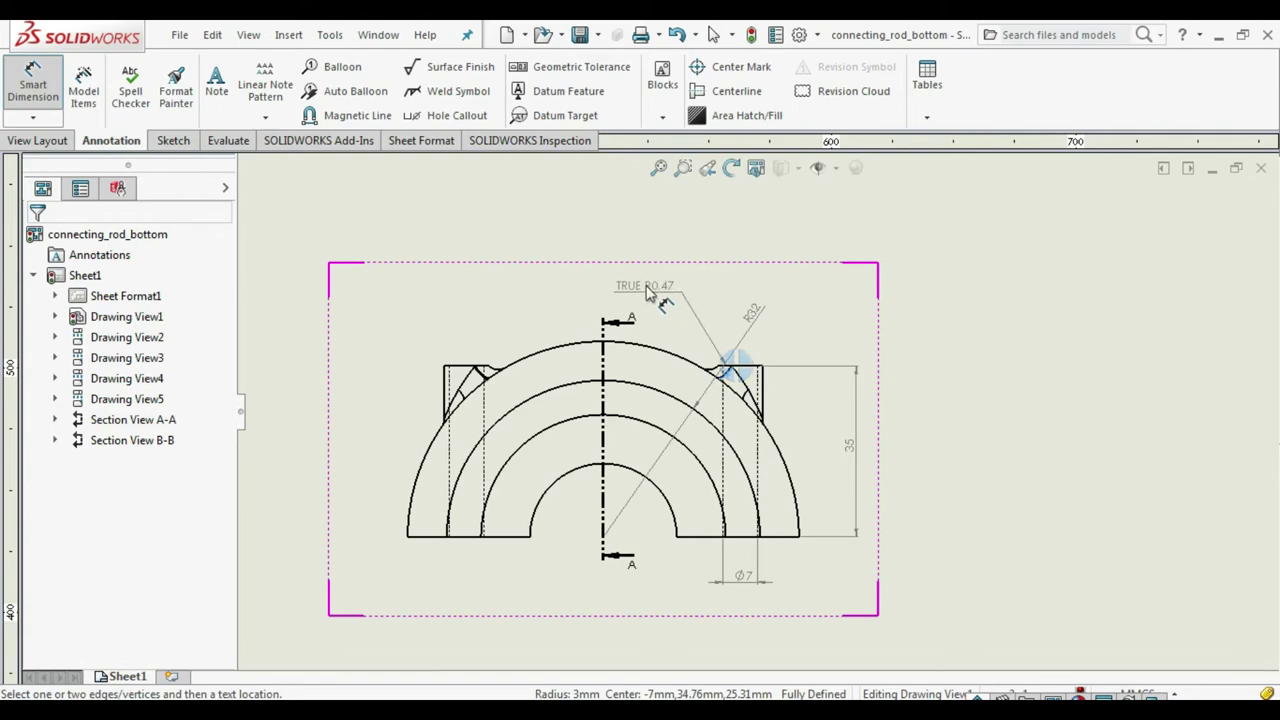
{"action": "key", "text": "Escape"}
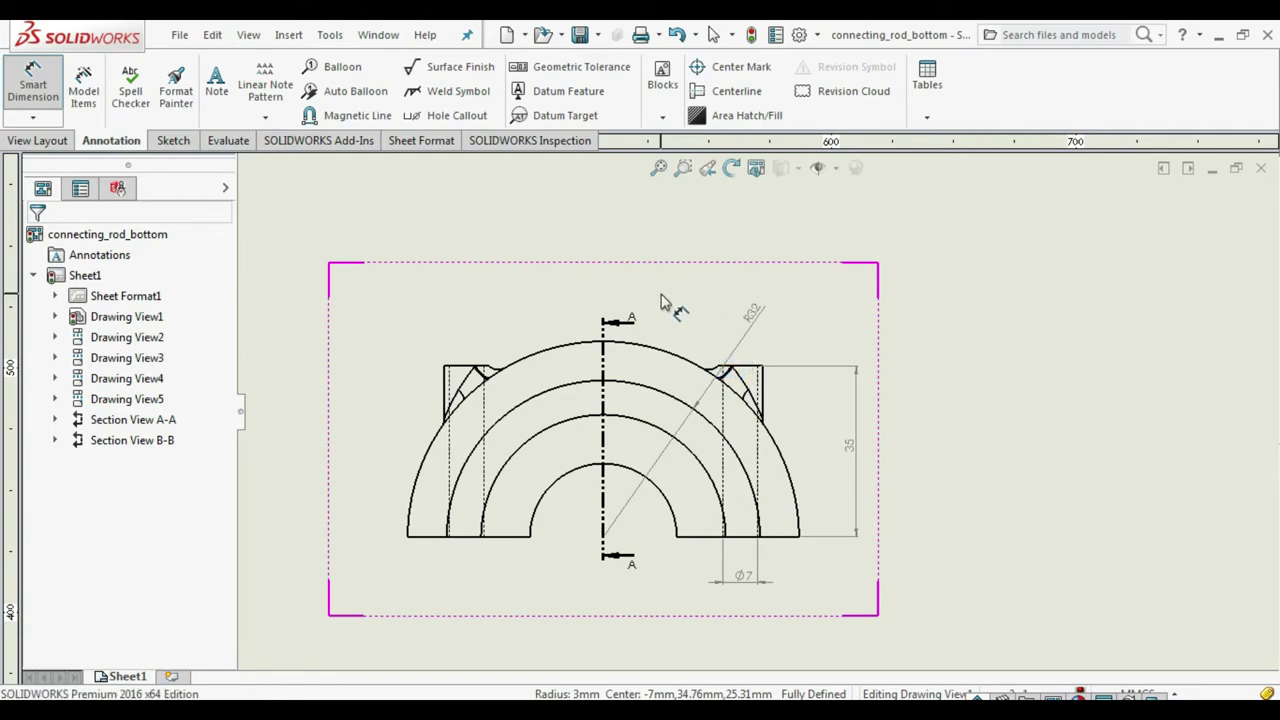
{"action": "scroll", "coordinate": [660, 302], "scroll_direction": "up", "scroll_amount": 2}
{"action": "scroll", "coordinate": [674, 300], "scroll_direction": "up", "scroll_amount": 2}
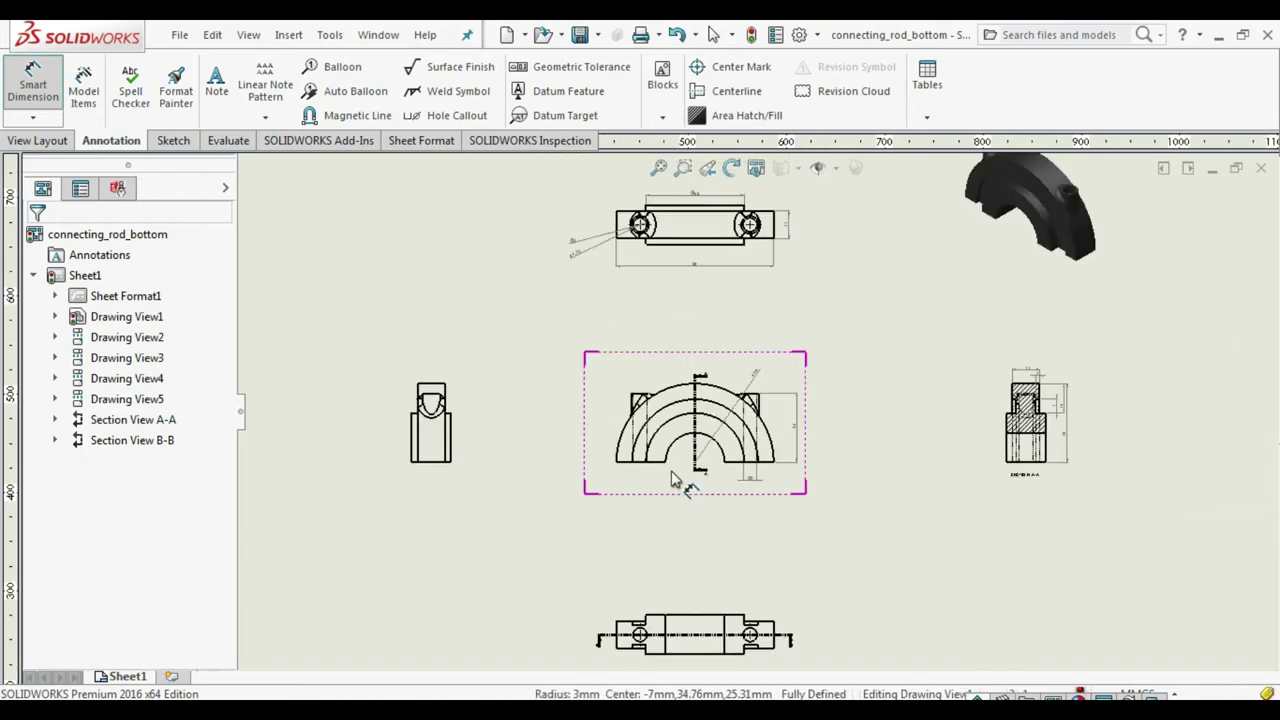
{"action": "scroll", "coordinate": [660, 485], "scroll_direction": "down", "scroll_amount": 1}
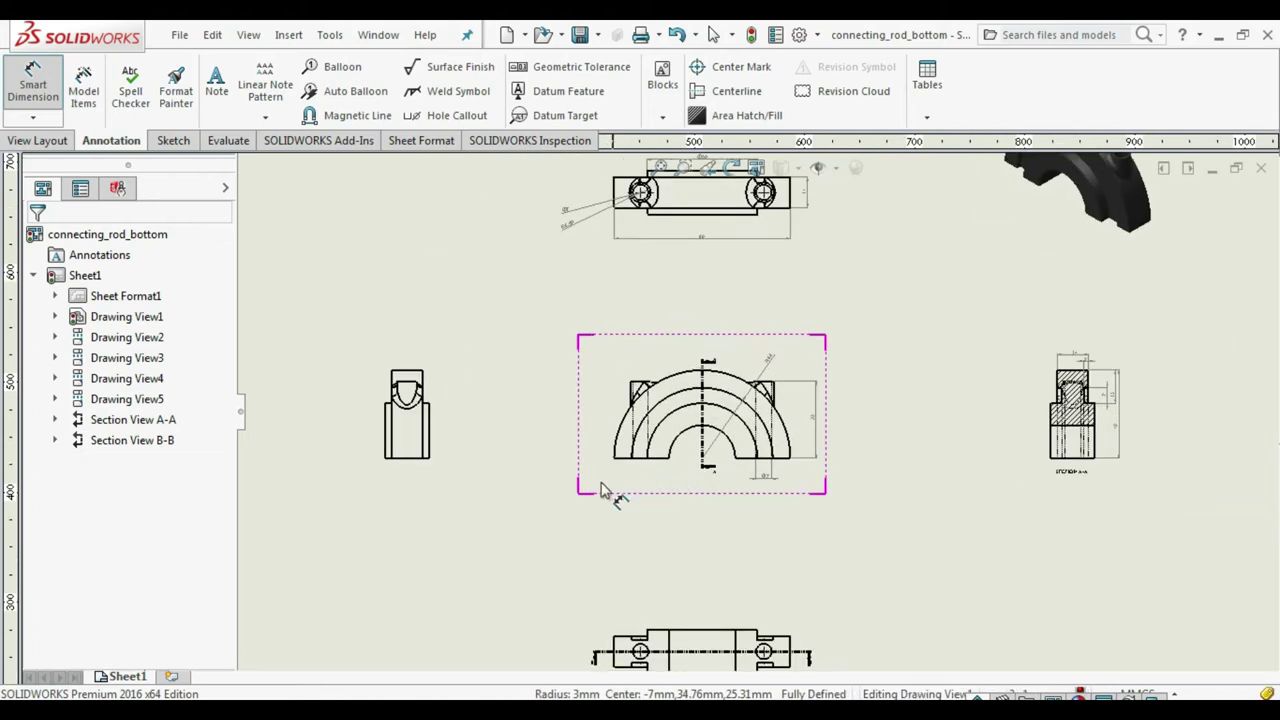
Step: Add a 3 mm dimension above the left view and a 20 mm width below it
{"action": "left_click", "coordinate": [426, 446]}
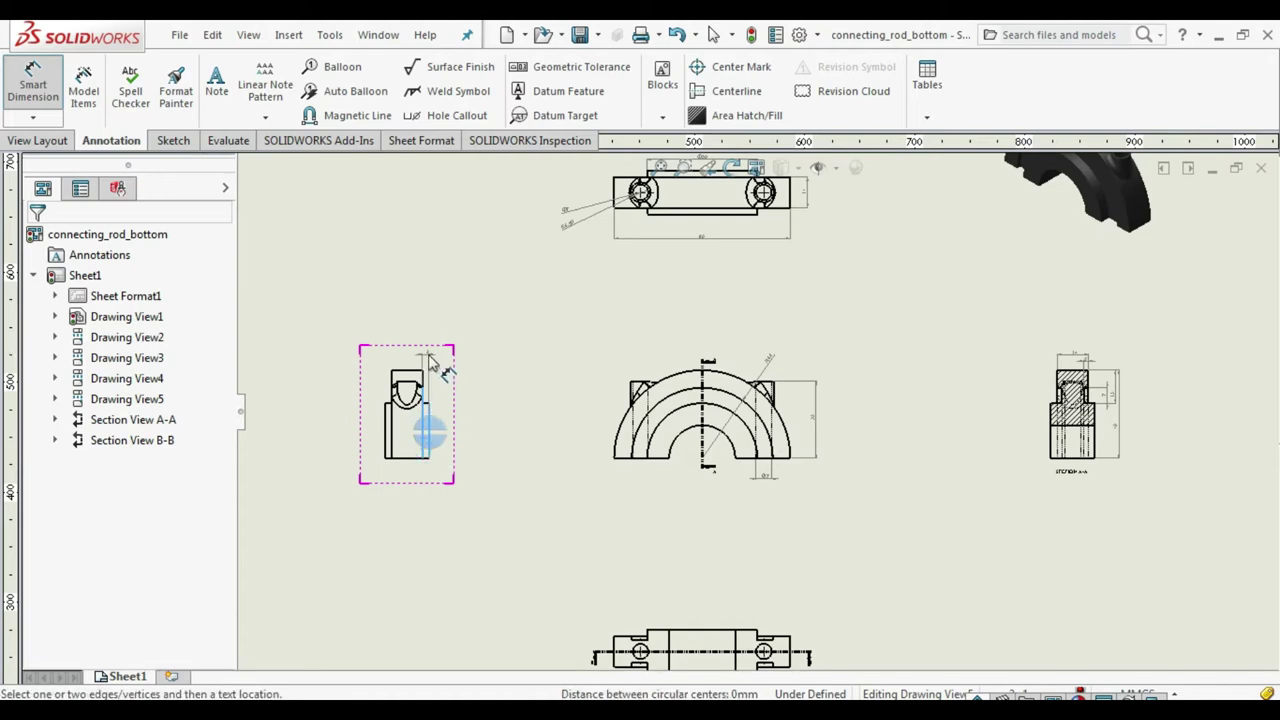
{"action": "left_click", "coordinate": [425, 358]}
{"action": "scroll", "coordinate": [365, 368], "scroll_direction": "down", "scroll_amount": 3}
{"action": "scroll", "coordinate": [365, 368], "scroll_direction": "down", "scroll_amount": 3}
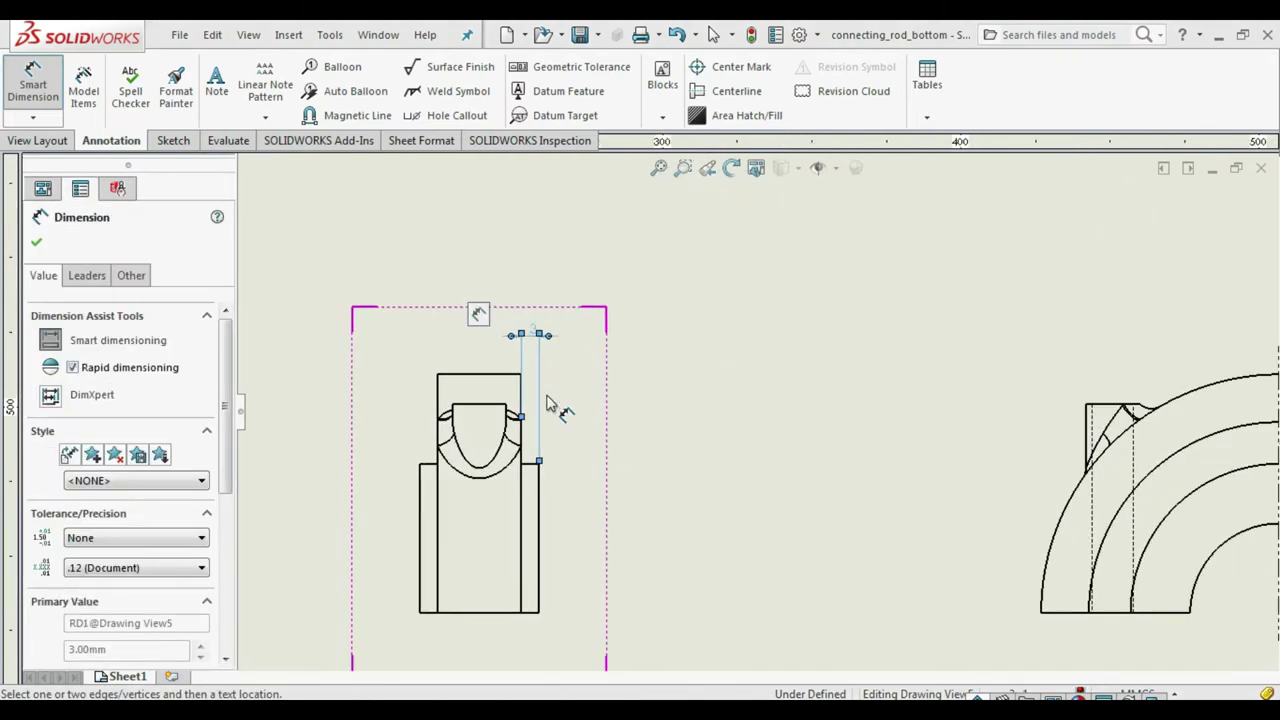
{"action": "left_click", "coordinate": [539, 598]}
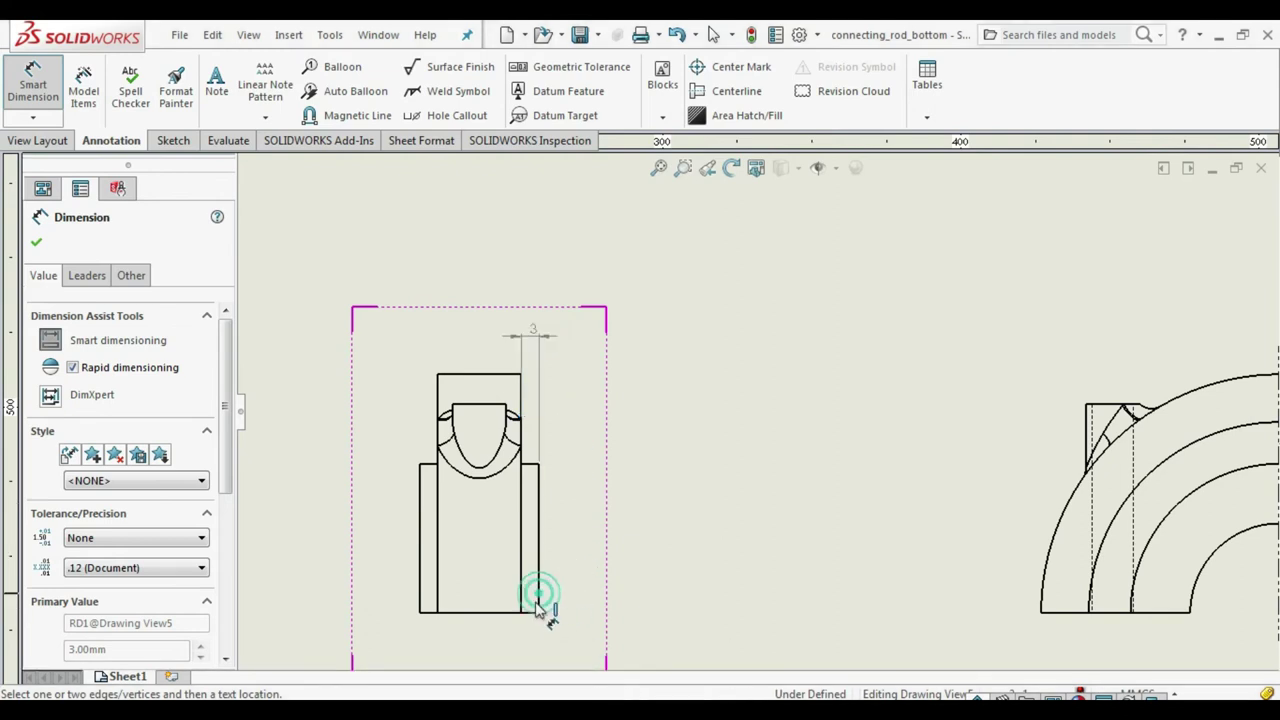
{"action": "left_click", "coordinate": [420, 582]}
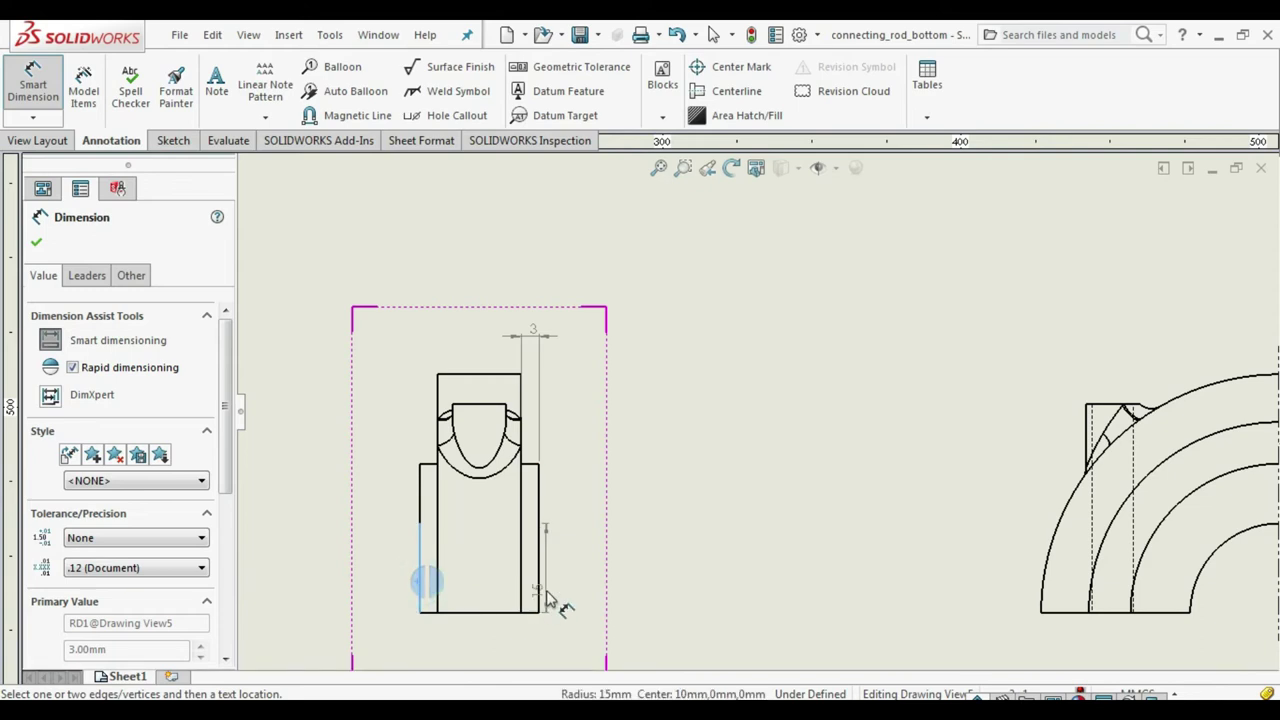
{"action": "left_click", "coordinate": [537, 592]}
{"action": "left_click", "coordinate": [483, 663]}
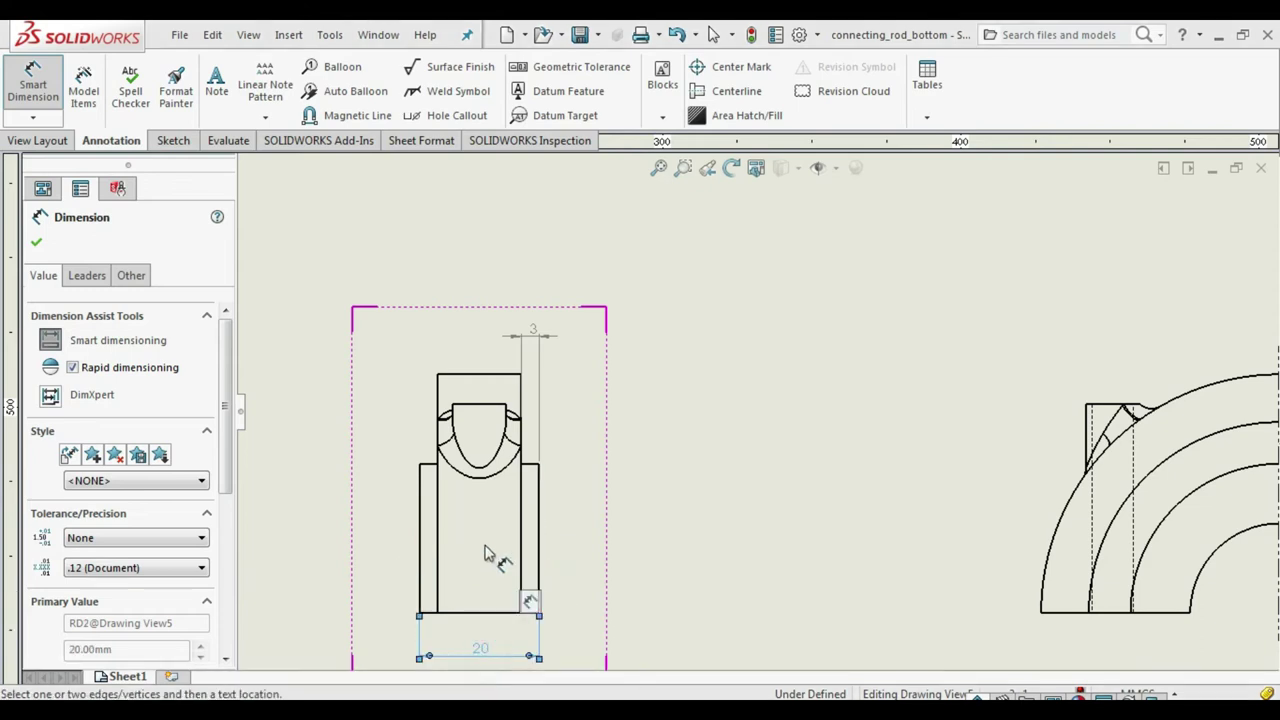
Step: Abandon the unfinished 40 mm height dimension and fit the sheet in the window
{"action": "left_click", "coordinate": [486, 375]}
{"action": "left_click", "coordinate": [490, 614]}
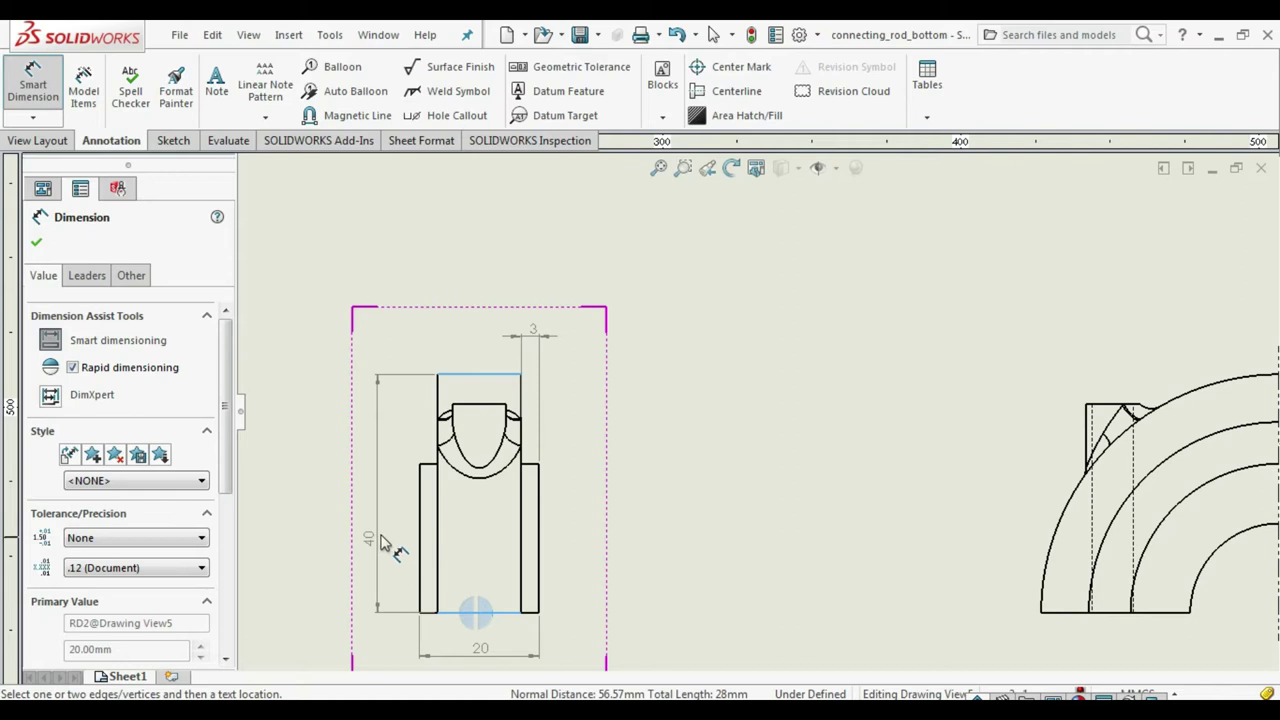
{"action": "right_click", "coordinate": [383, 543]}
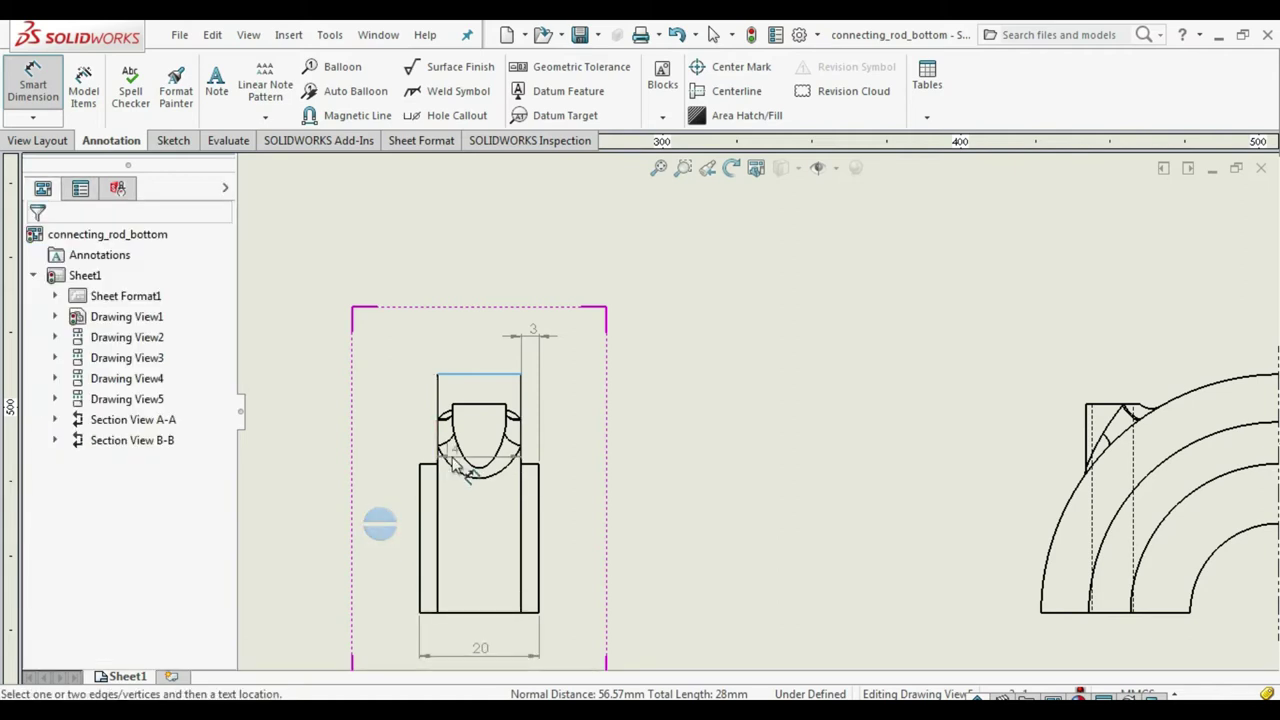
{"action": "key", "text": "Escape"}
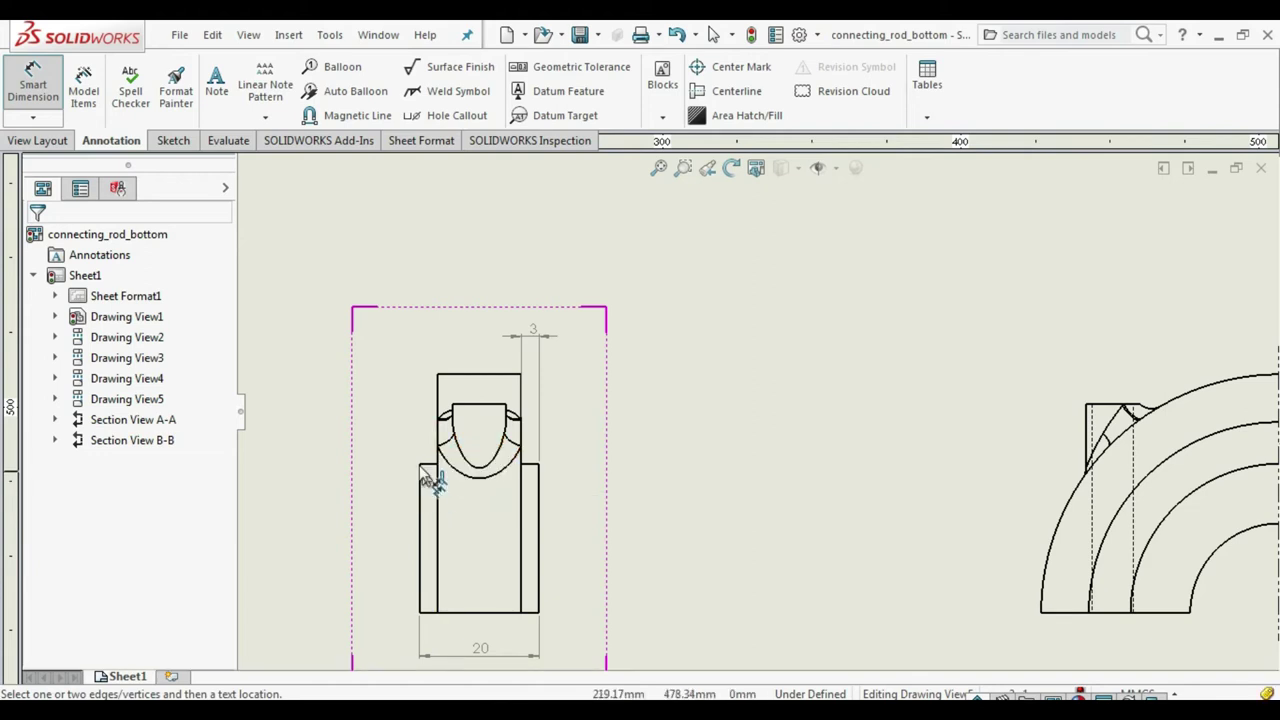
{"action": "key", "text": "z"}
{"action": "scroll", "coordinate": [749, 497], "scroll_direction": "up", "scroll_amount": 3}
{"action": "scroll", "coordinate": [830, 570], "scroll_direction": "down", "scroll_amount": 1}
{"action": "left_click", "coordinate": [830, 570]}
{"action": "scroll", "coordinate": [830, 570], "scroll_direction": "up", "scroll_amount": 3}
{"action": "left_click", "coordinate": [840, 575]}
{"action": "scroll", "coordinate": [846, 571], "scroll_direction": "down", "scroll_amount": 2}
{"action": "scroll", "coordinate": [846, 560], "scroll_direction": "down", "scroll_amount": 2}
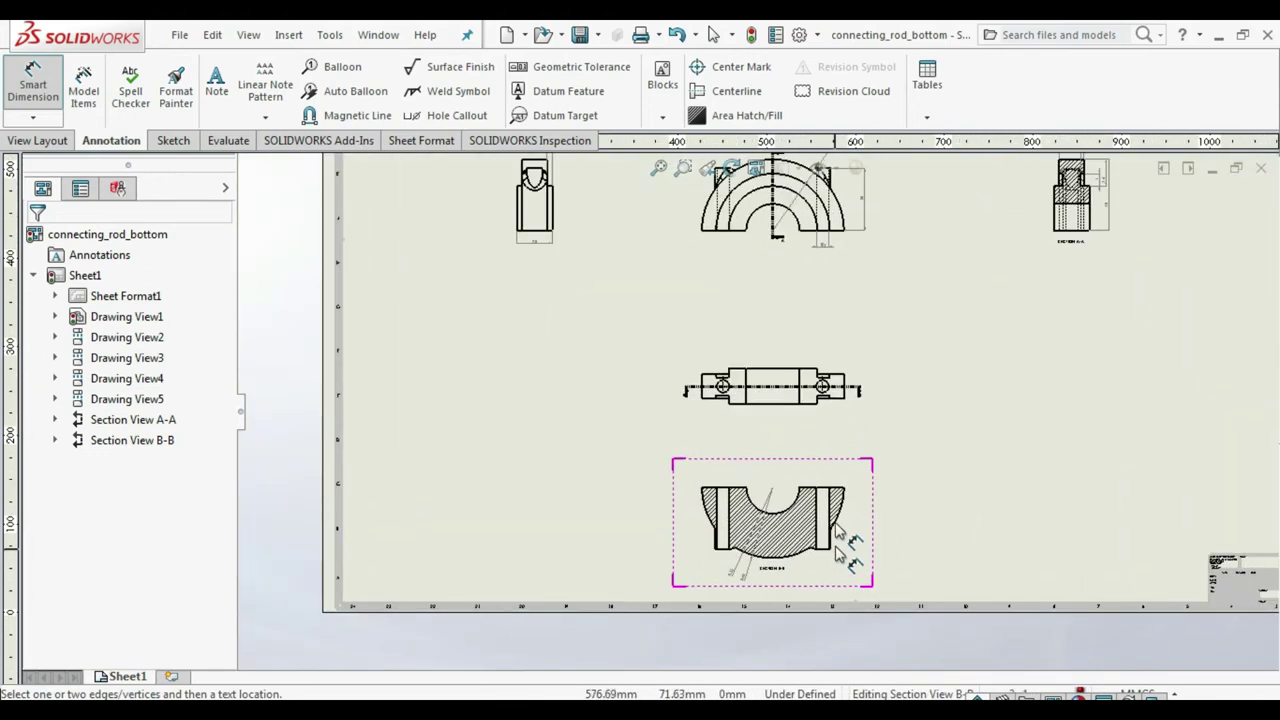
{"action": "scroll", "coordinate": [838, 490], "scroll_direction": "down", "scroll_amount": 1}
{"action": "scroll", "coordinate": [840, 520], "scroll_direction": "down", "scroll_amount": 2}
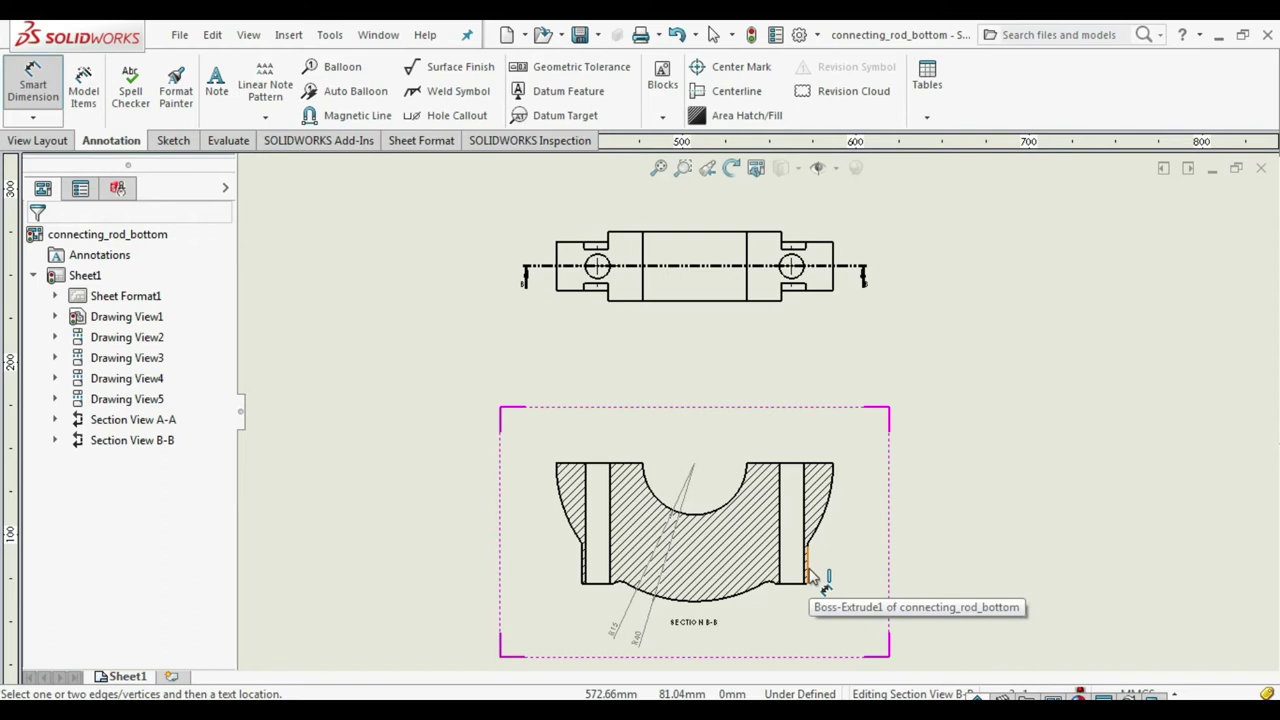
{"action": "left_click", "coordinate": [772, 514]}
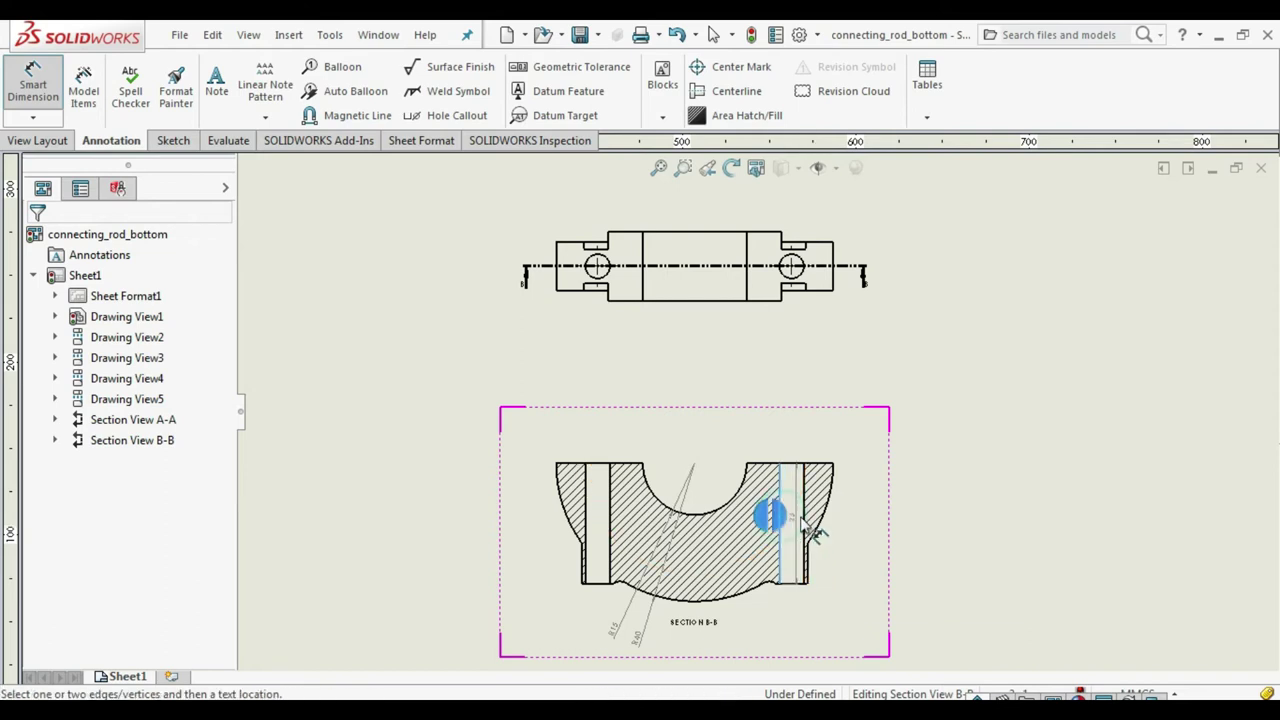
{"action": "left_click", "coordinate": [806, 525]}
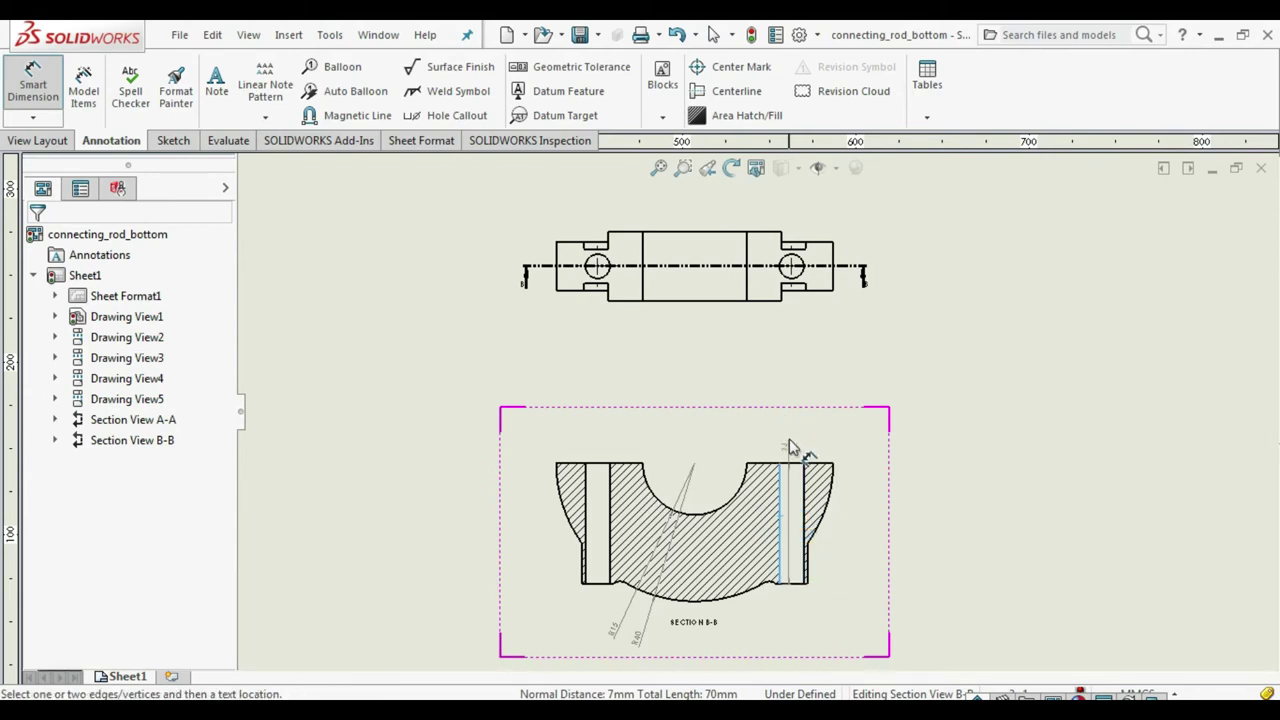
{"action": "scroll", "coordinate": [742, 580], "scroll_direction": "up", "scroll_amount": 3}
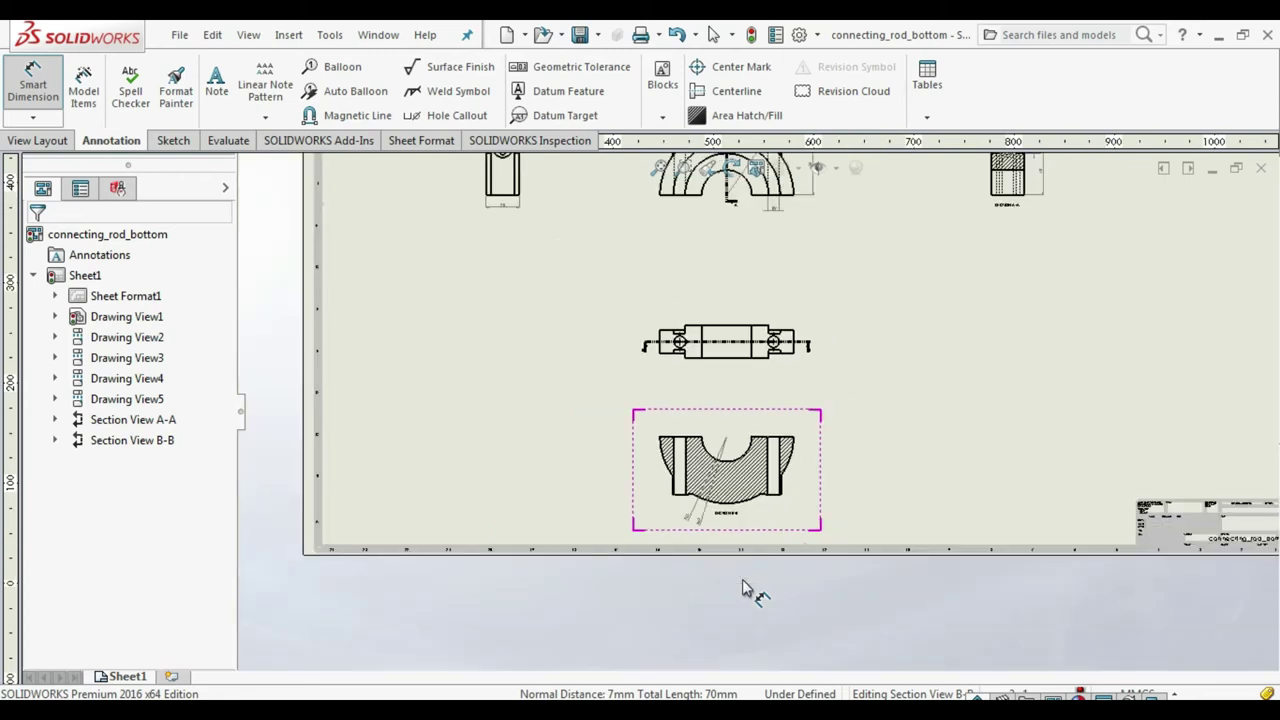
{"action": "scroll", "coordinate": [760, 555], "scroll_direction": "up", "scroll_amount": 3}
{"action": "scroll", "coordinate": [770, 450], "scroll_direction": "down", "scroll_amount": 1}
{"action": "scroll", "coordinate": [782, 330], "scroll_direction": "down", "scroll_amount": 2}
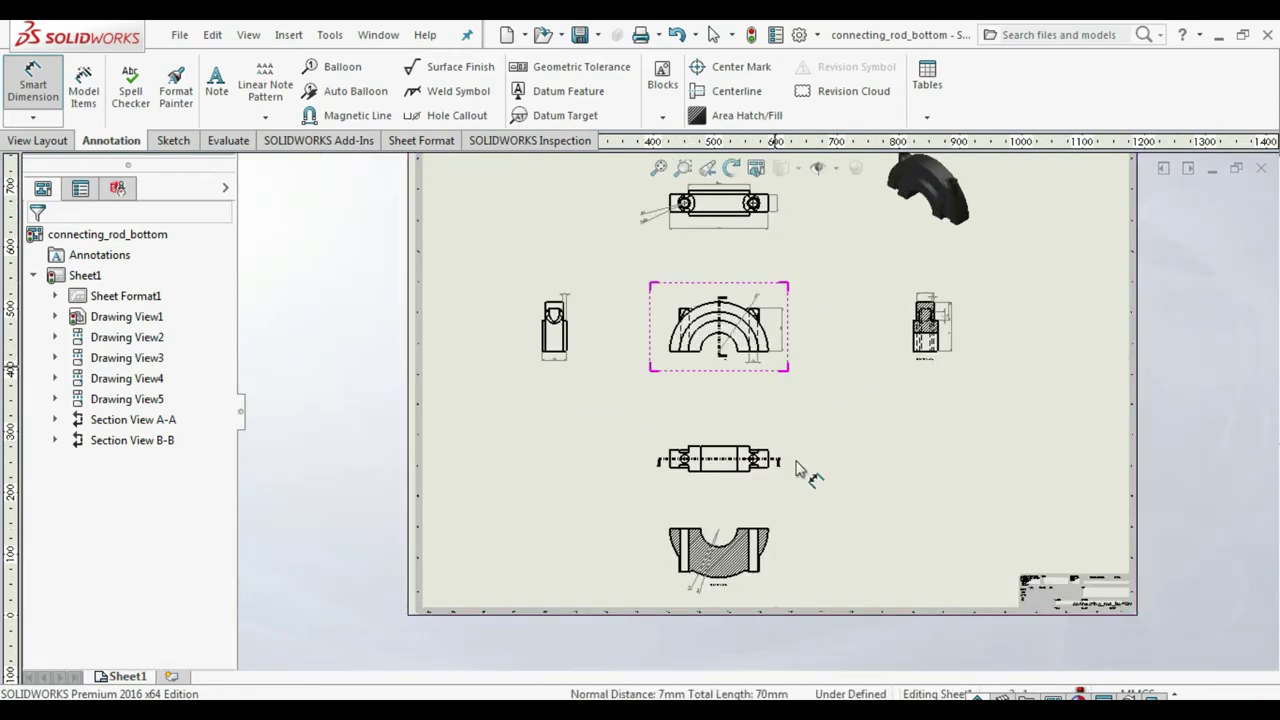
{"action": "scroll", "coordinate": [788, 310], "scroll_direction": "down", "scroll_amount": 2}
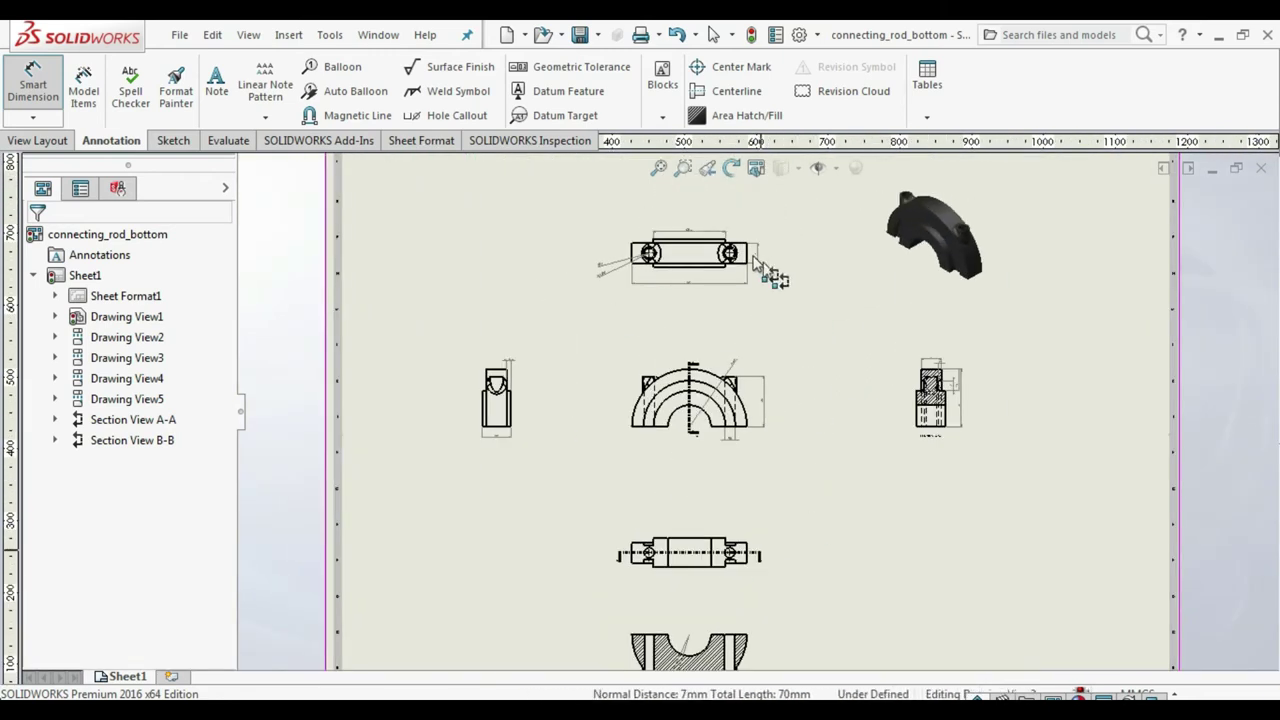
Step: Save the drawing as connecting_rod_bottom, then close the drawing and its part
{"action": "left_click", "coordinate": [582, 40]}
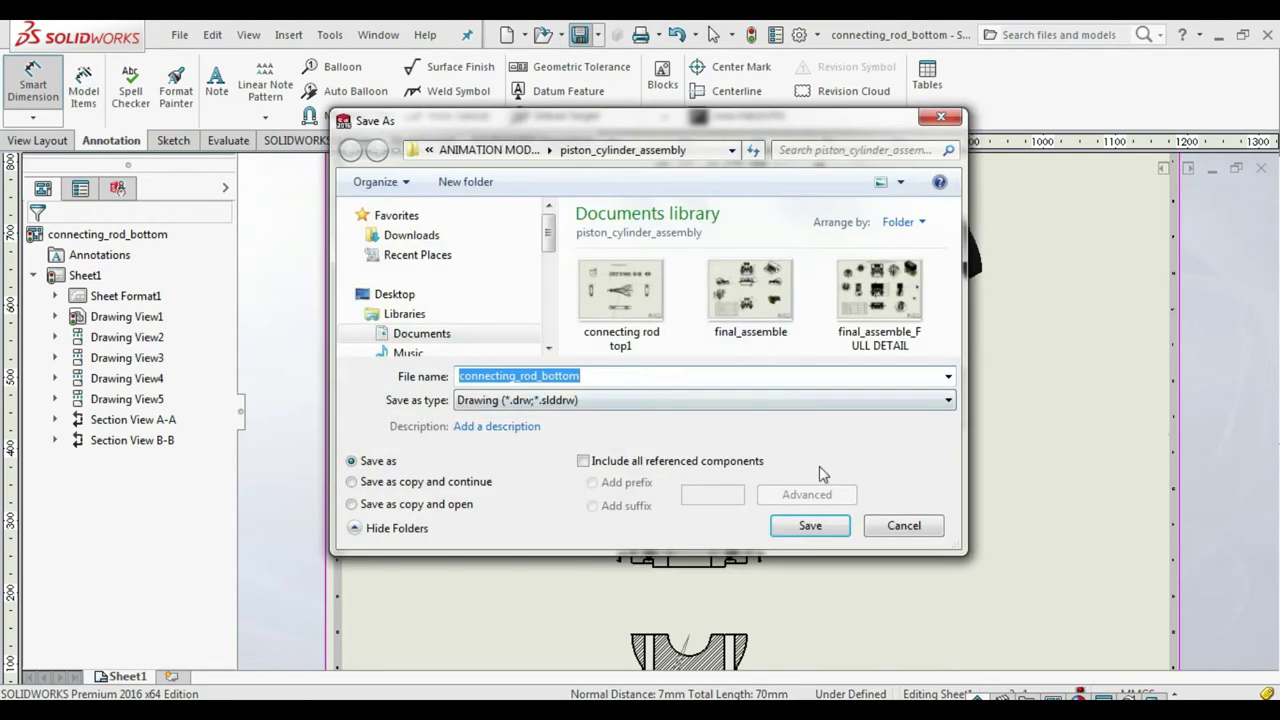
{"action": "left_click", "coordinate": [838, 531]}
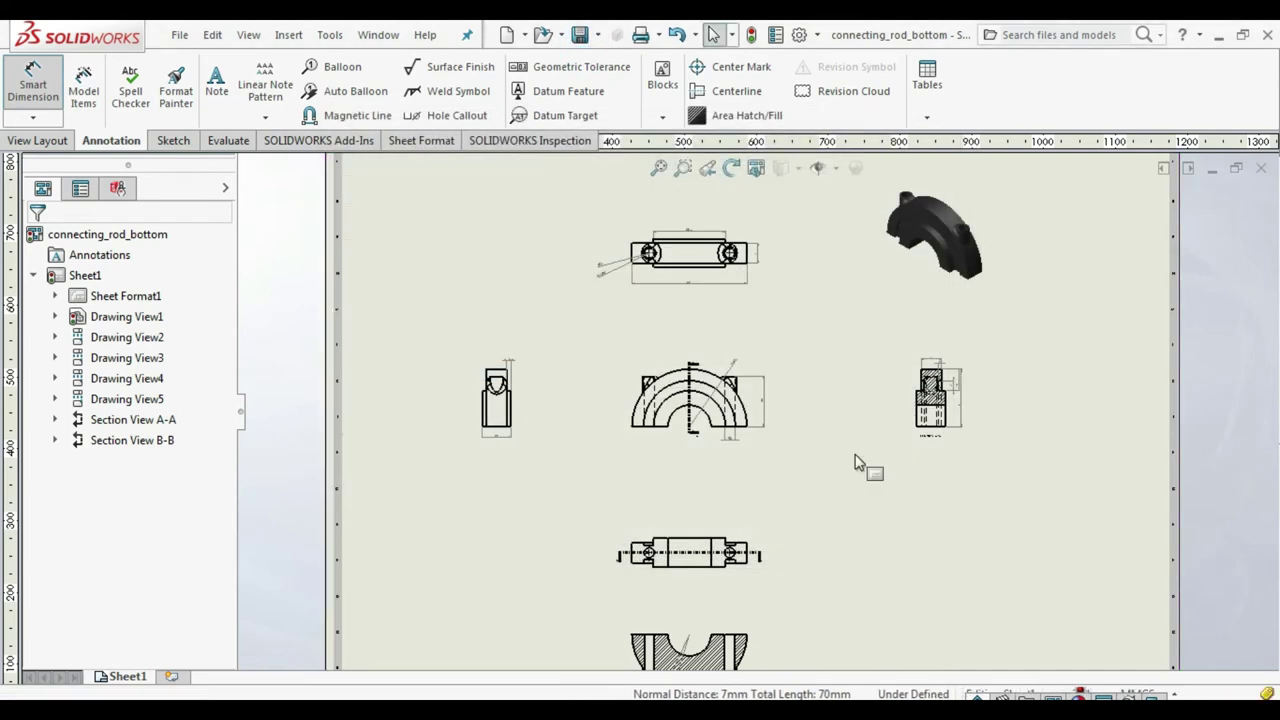
{"action": "key", "text": "f"}
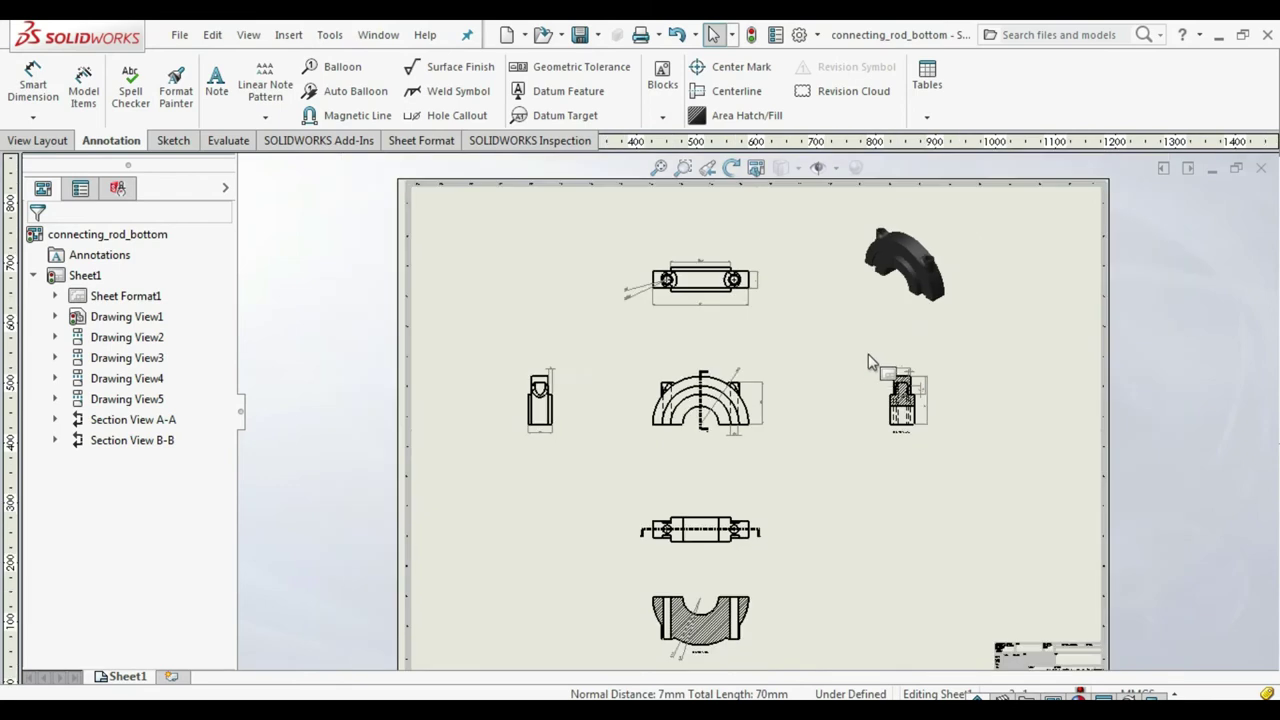
{"action": "left_click", "coordinate": [1261, 168]}
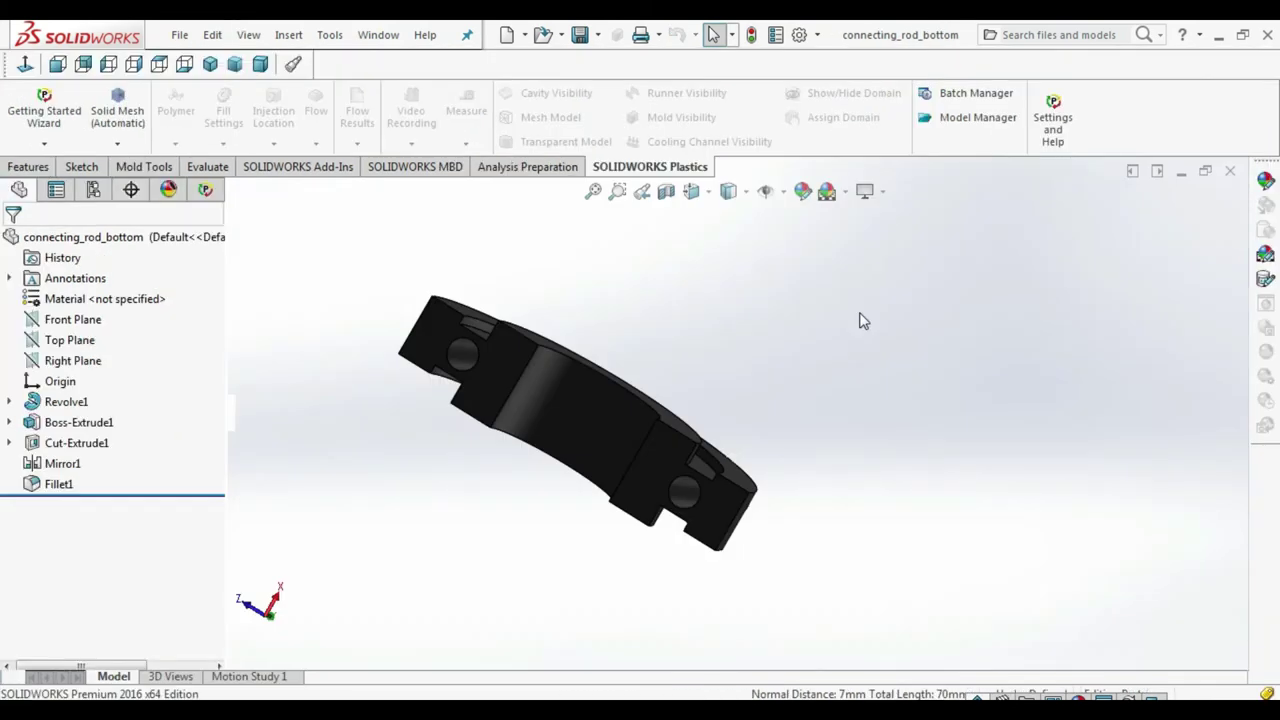
{"action": "left_click", "coordinate": [1230, 171]}
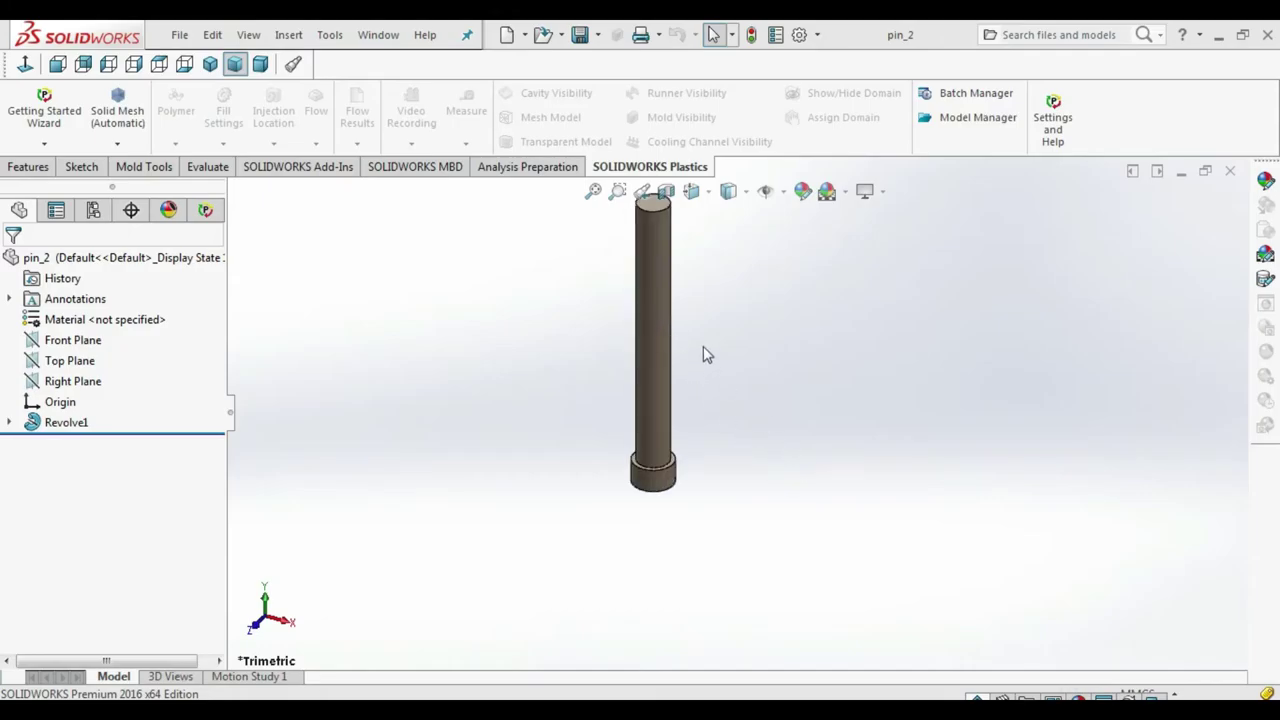
Step: Create a new A4 (ISO) drawing and place the front view of pin_2 on it
{"action": "mouse_move", "coordinate": [704, 348]}
{"action": "middle_mouse_down"}
{"action": "mouse_move", "coordinate": [814, 466]}
{"action": "mouse_move", "coordinate": [914, 386]}
{"action": "mouse_move", "coordinate": [820, 397]}
{"action": "mouse_move", "coordinate": [758, 385]}
{"action": "middle_mouse_up"}
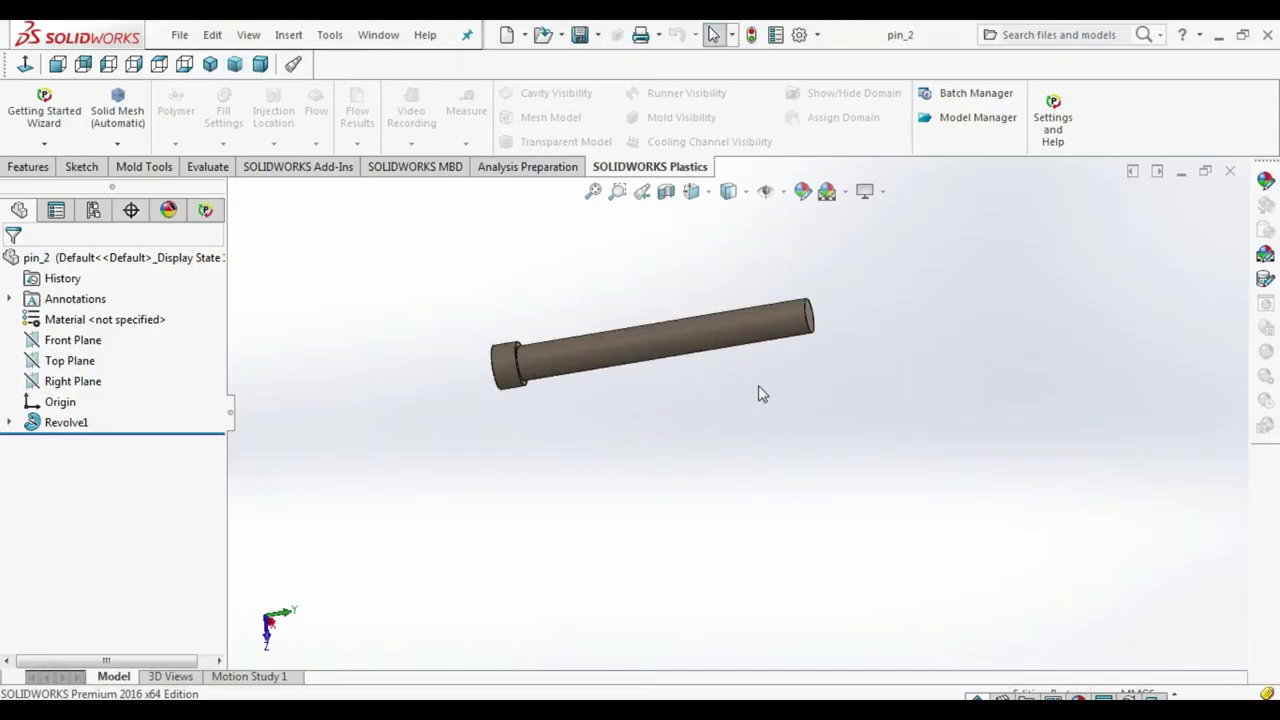
{"action": "left_click", "coordinate": [506, 35]}
{"action": "double_click", "coordinate": [840, 315]}
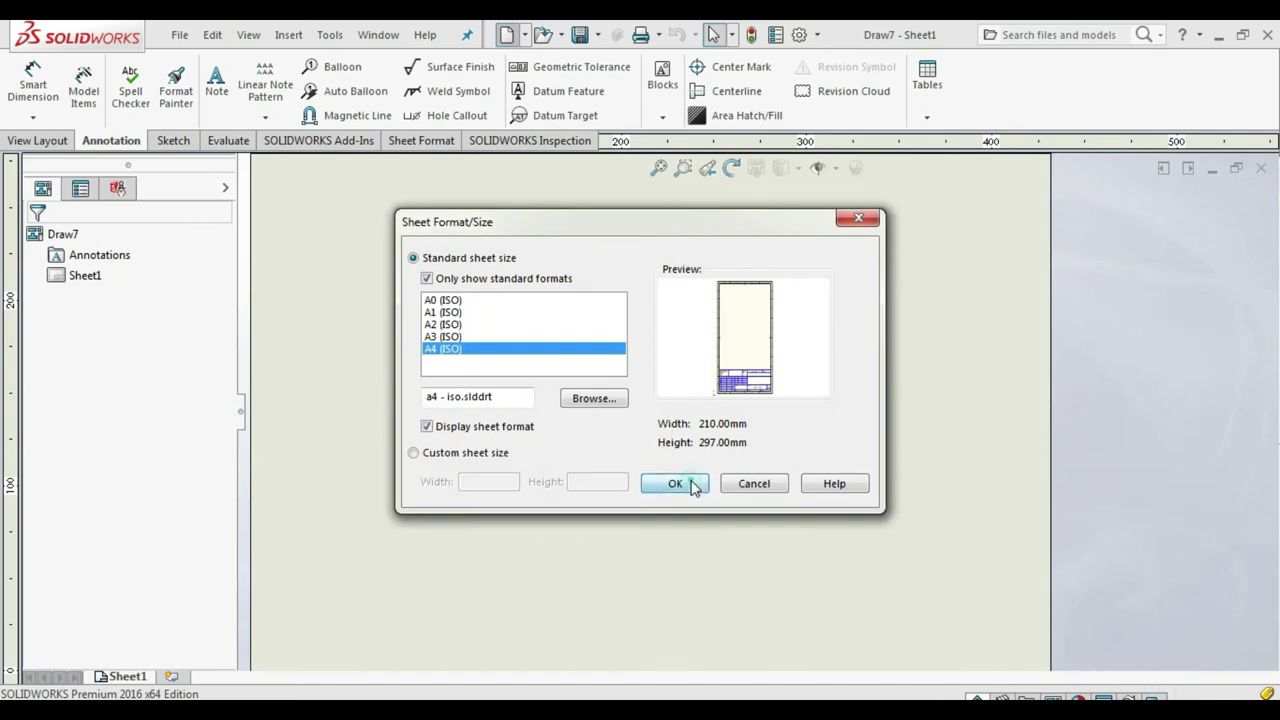
{"action": "left_click", "coordinate": [690, 485]}
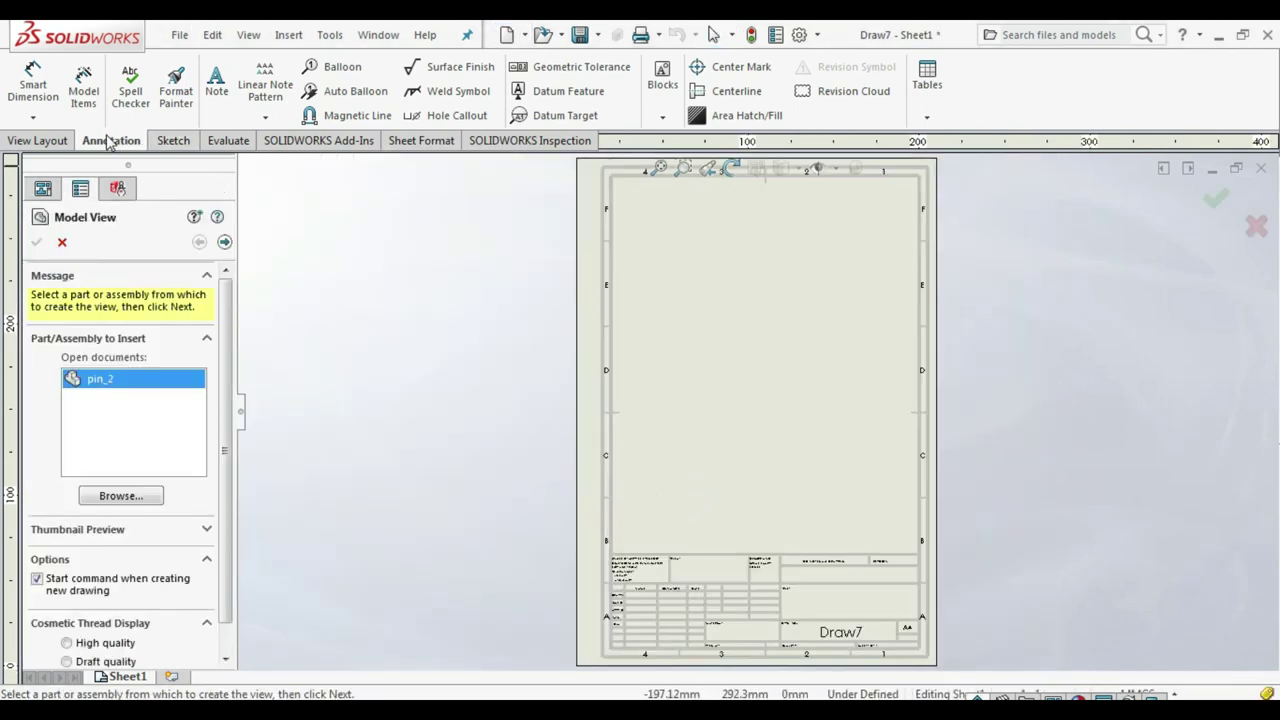
{"action": "left_click", "coordinate": [63, 141]}
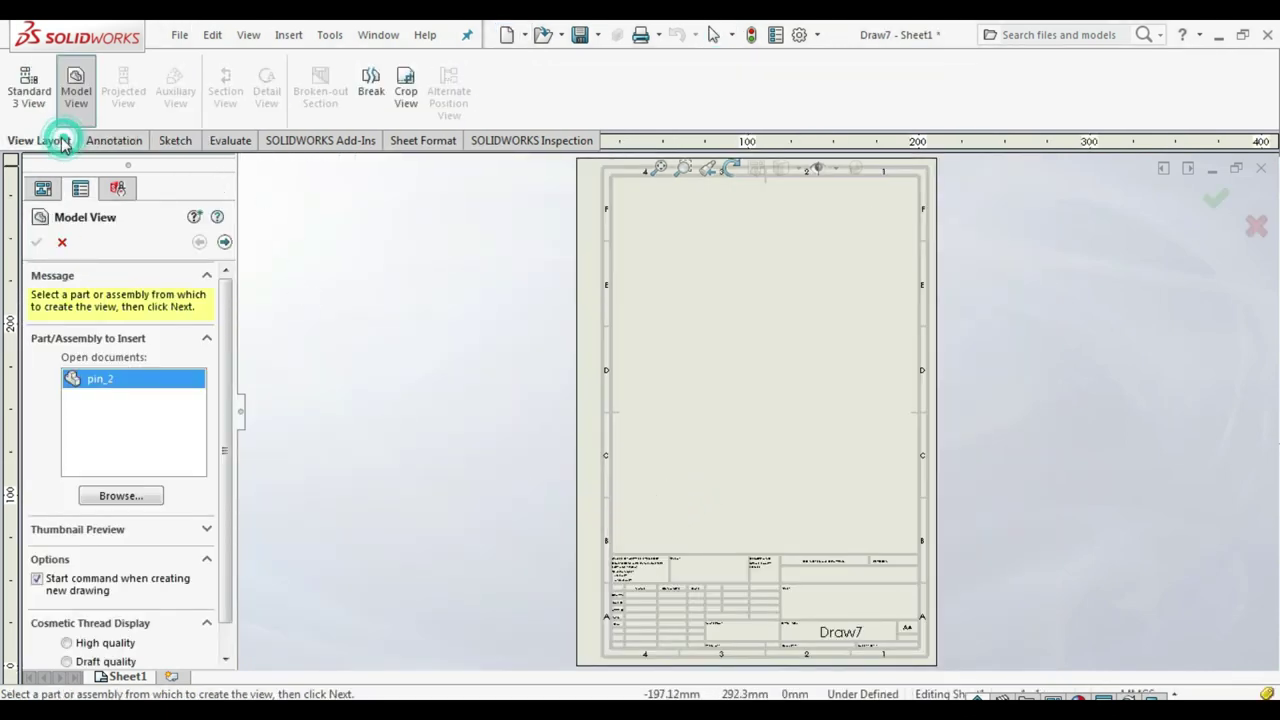
{"action": "left_click", "coordinate": [224, 243]}
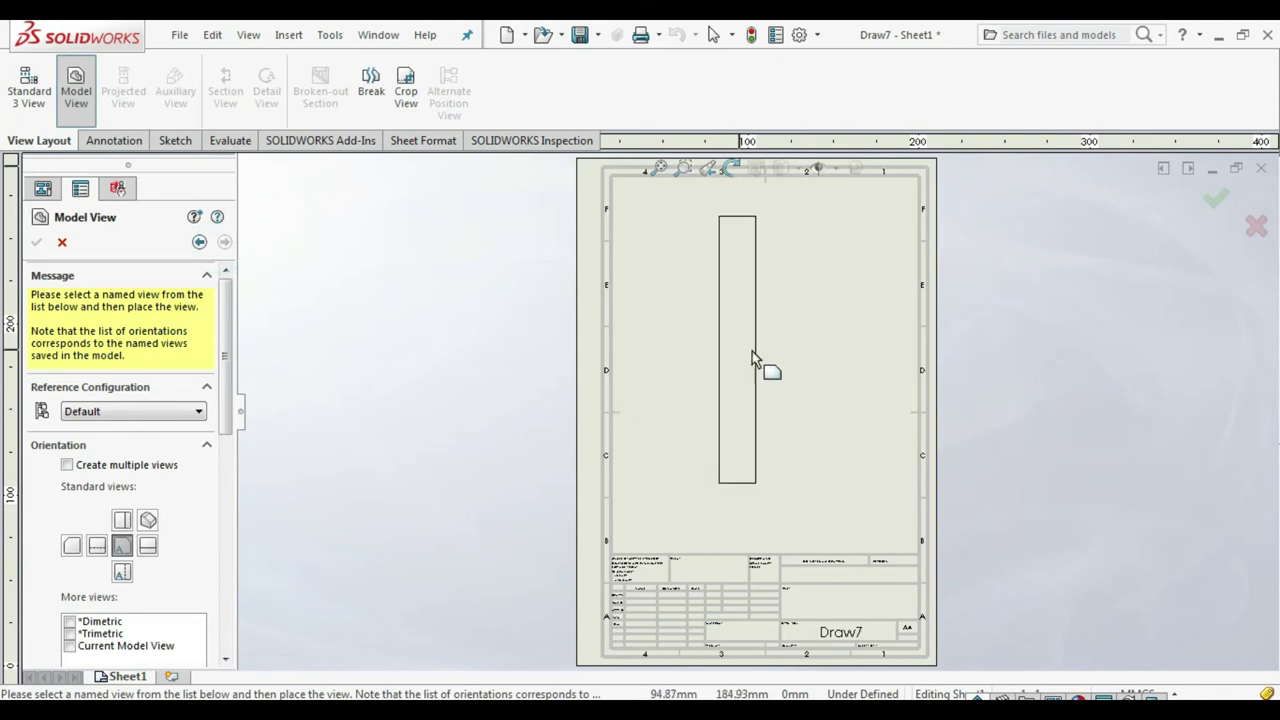
{"action": "left_click", "coordinate": [759, 362]}
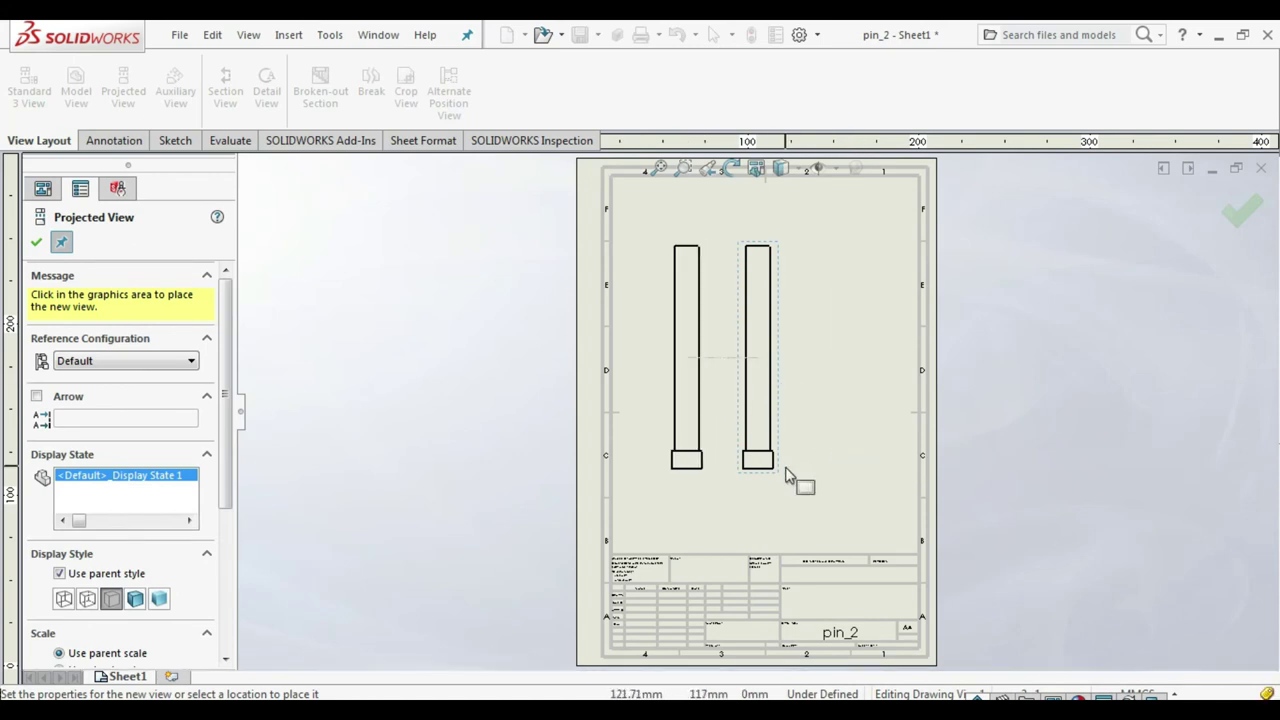
Step: Add a circular end view below and an isometric view at upper right, inside the border
{"action": "left_click", "coordinate": [765, 517]}
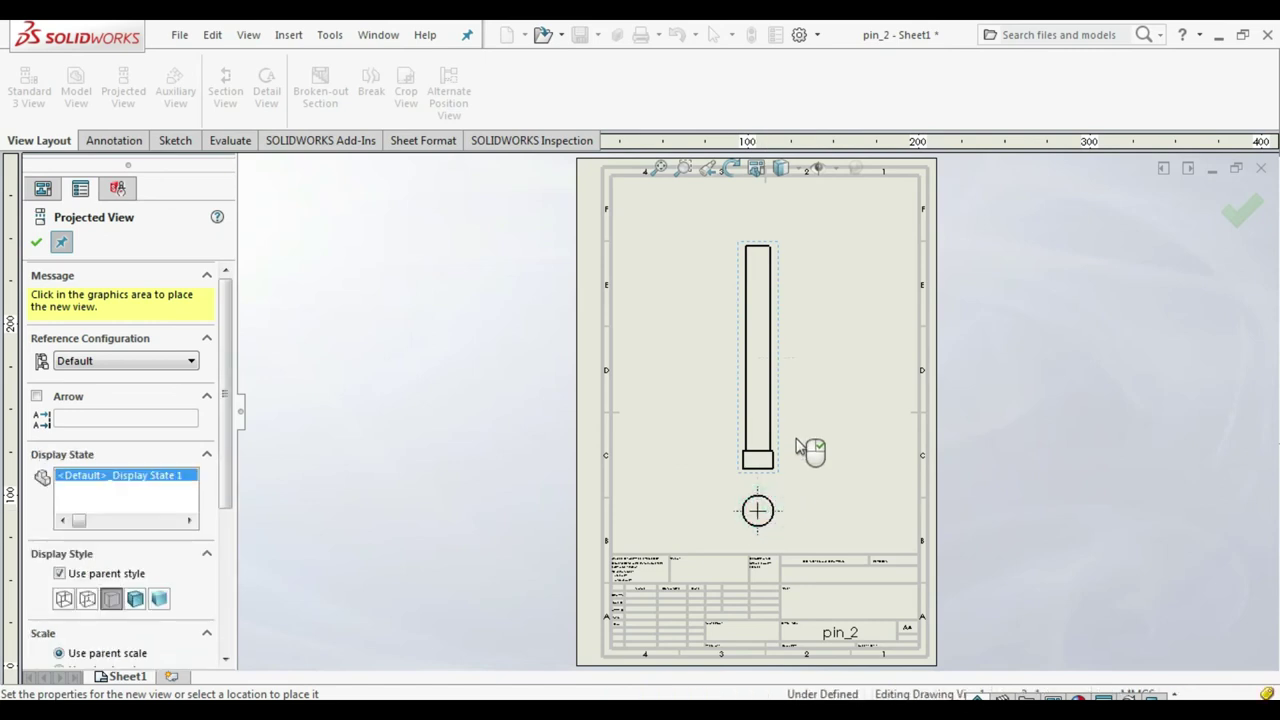
{"action": "scroll", "coordinate": [846, 492], "scroll_direction": "down", "scroll_amount": 2}
{"action": "scroll", "coordinate": [816, 444], "scroll_direction": "up", "scroll_amount": 2}
{"action": "scroll", "coordinate": [808, 346], "scroll_direction": "up", "scroll_amount": 1}
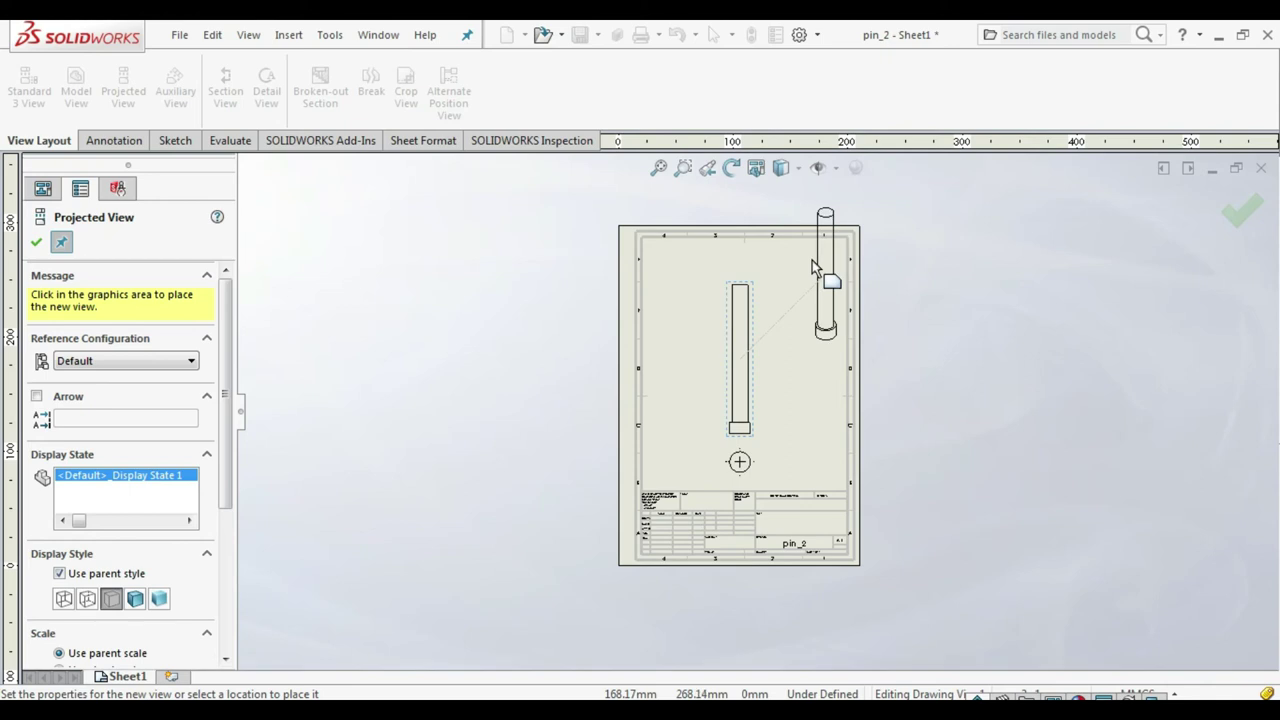
{"action": "left_click", "coordinate": [812, 260]}
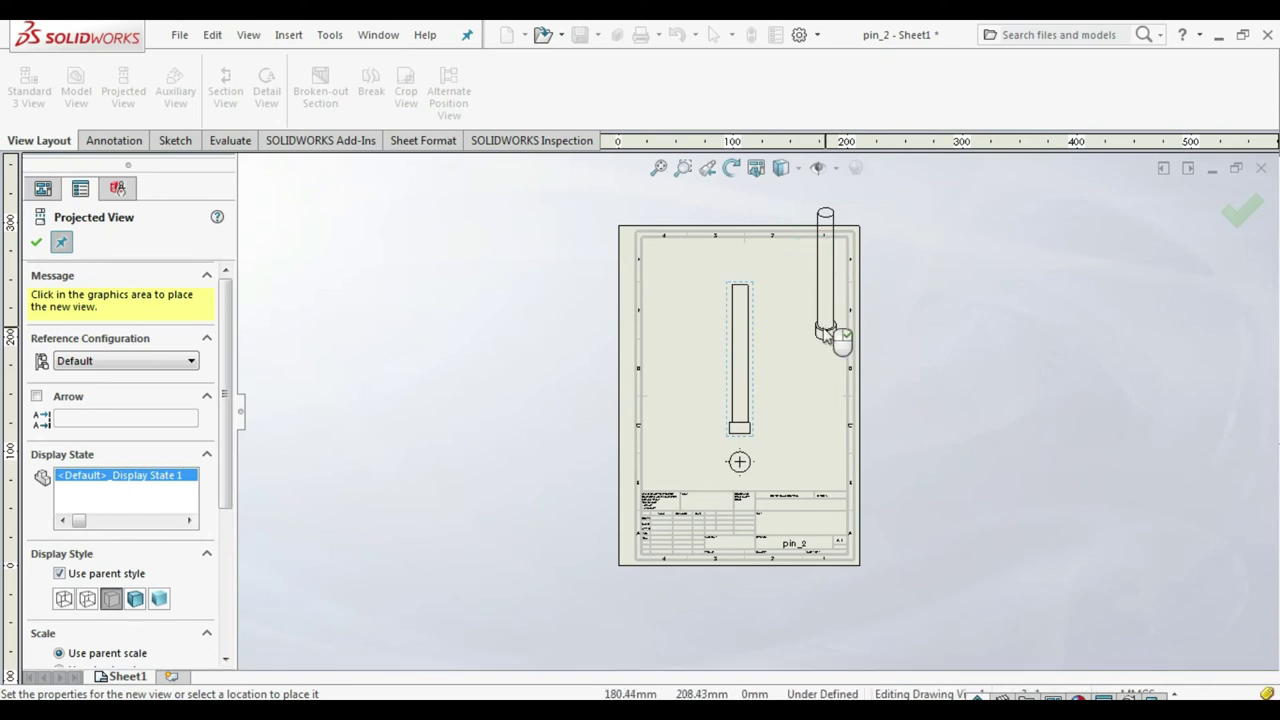
{"action": "right_click", "coordinate": [762, 378]}
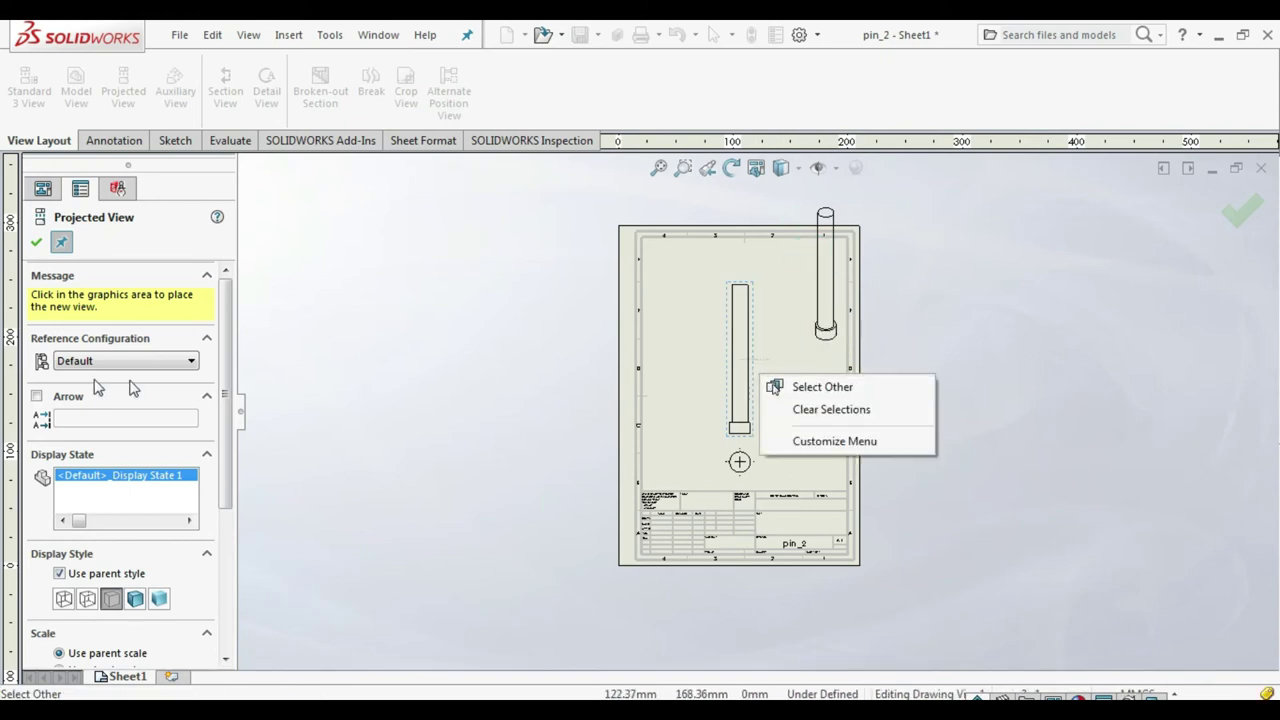
{"action": "left_click", "coordinate": [35, 249]}
{"action": "left_click_drag", "start_coordinate": [50, 256], "coordinate": [768, 373]}
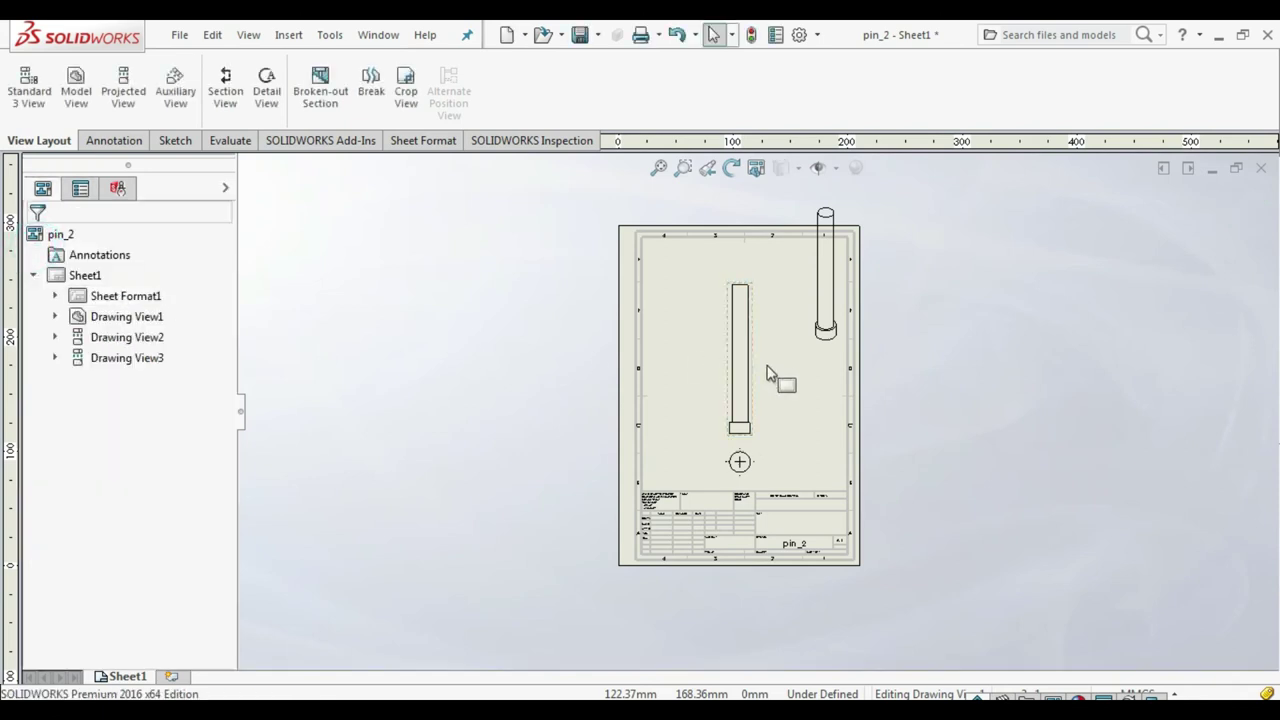
{"action": "left_click", "coordinate": [820, 362]}
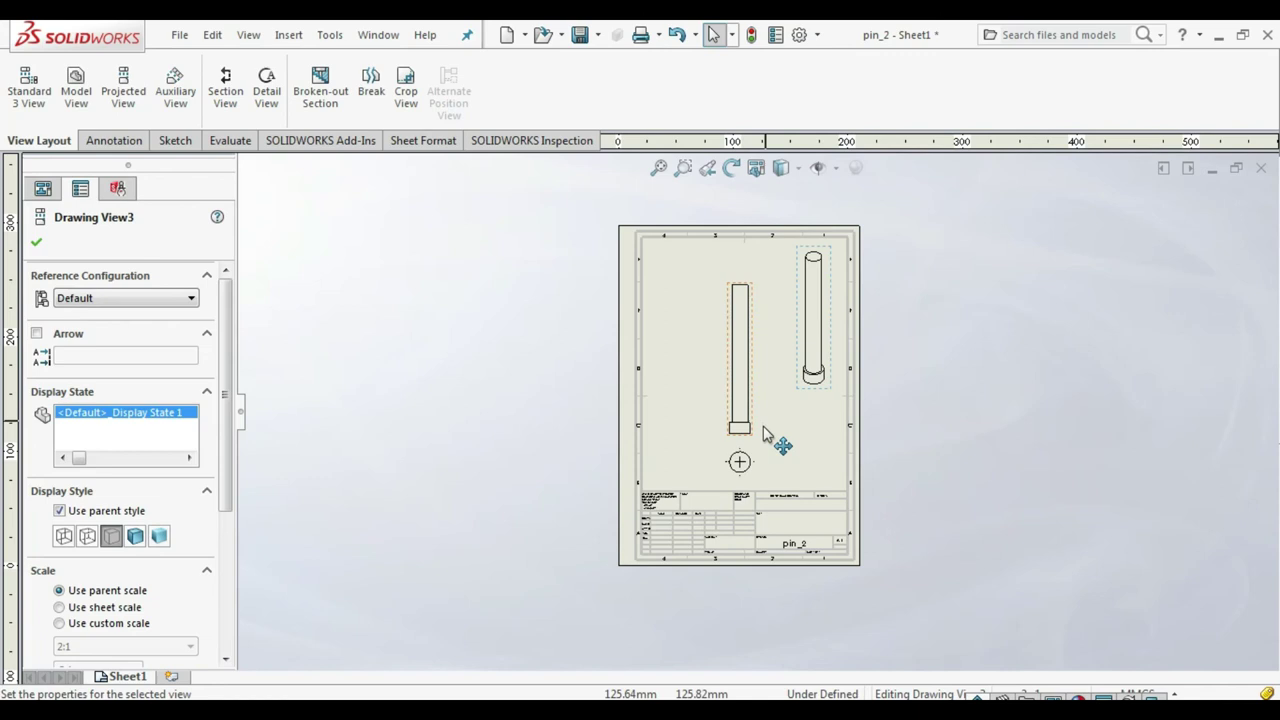
{"action": "scroll", "coordinate": [765, 429], "scroll_direction": "up", "scroll_amount": 1}
{"action": "left_click", "coordinate": [114, 140]}
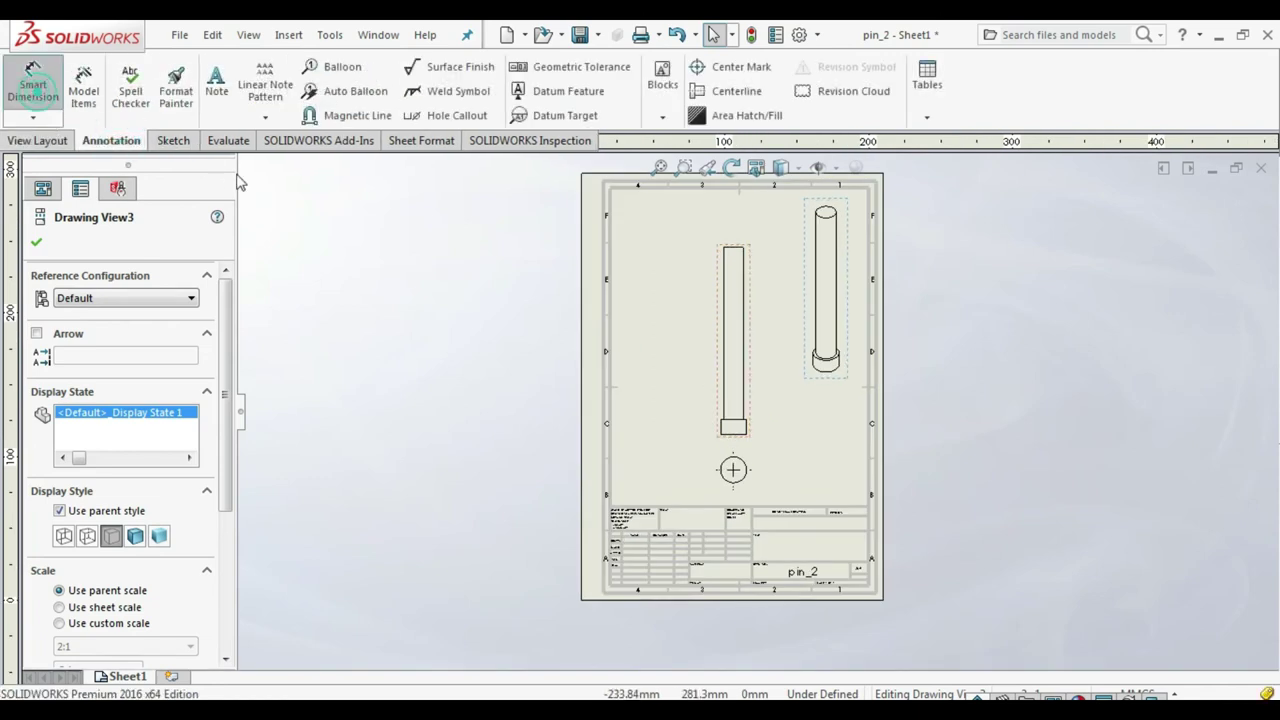
Step: Dimension the pin_2 front view with its 60 mm length and Ø7 width
{"action": "left_click", "coordinate": [33, 85]}
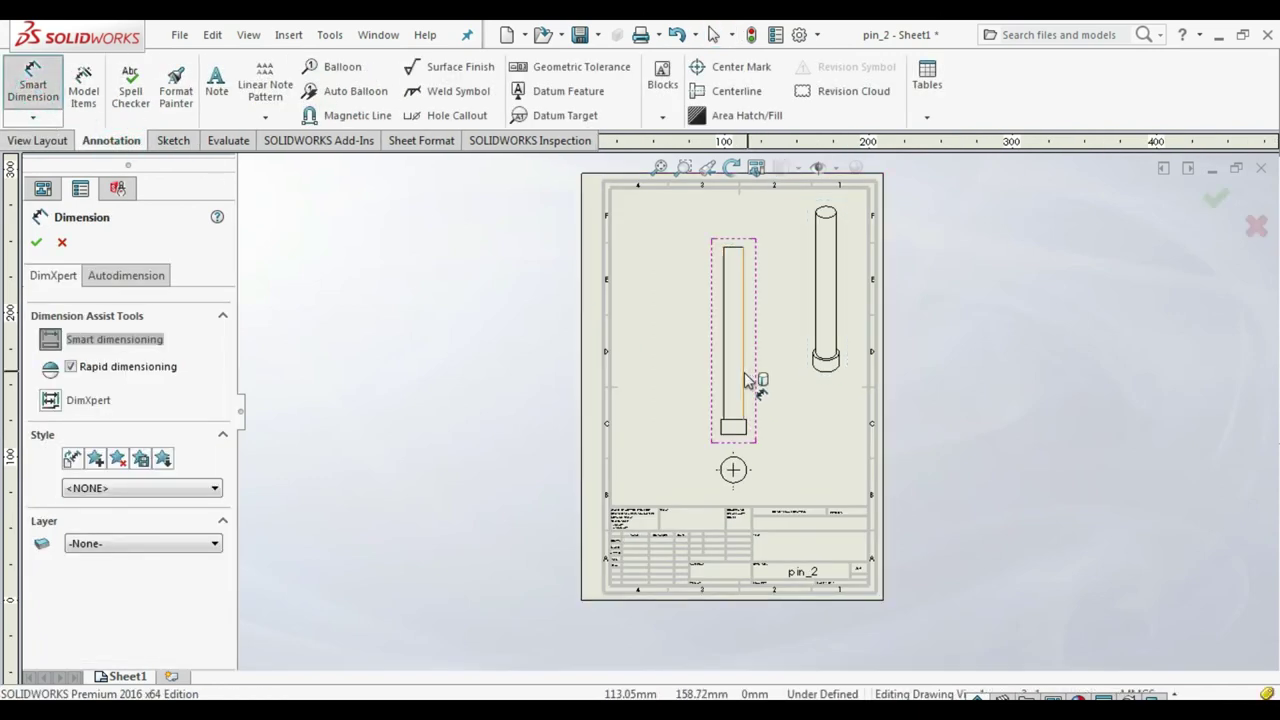
{"action": "left_click", "coordinate": [744, 372]}
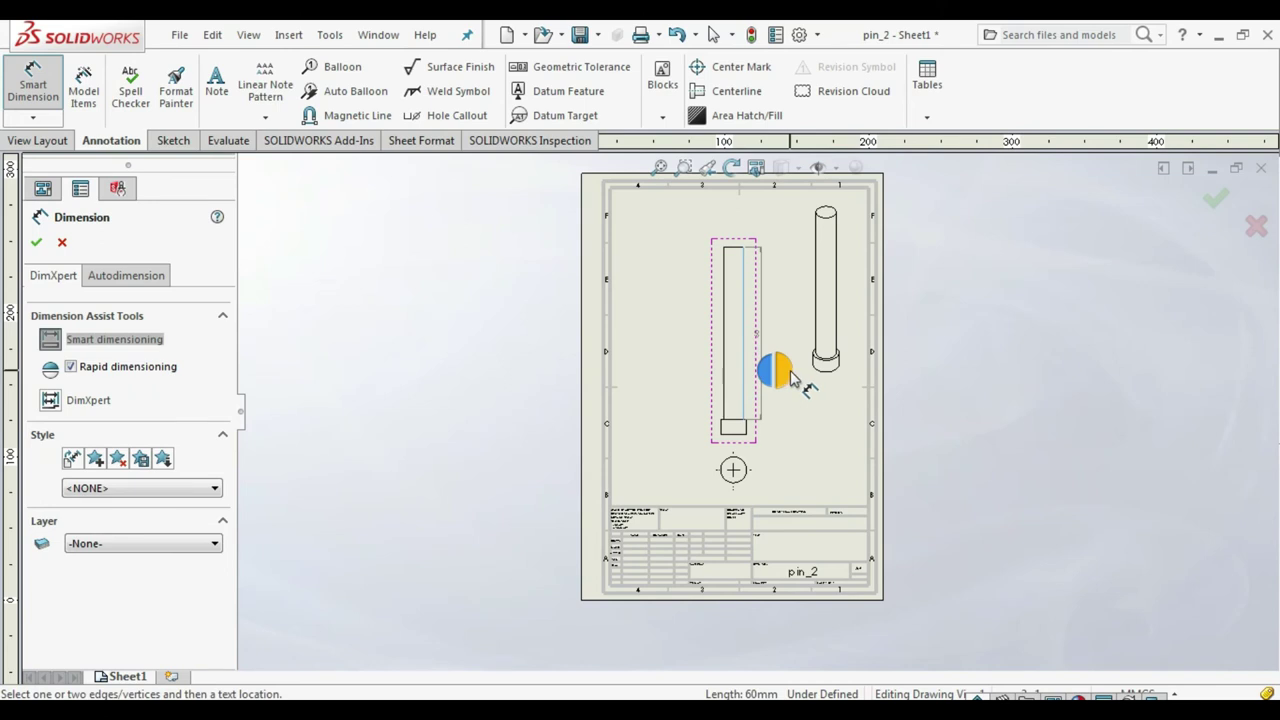
{"action": "left_click", "coordinate": [786, 372]}
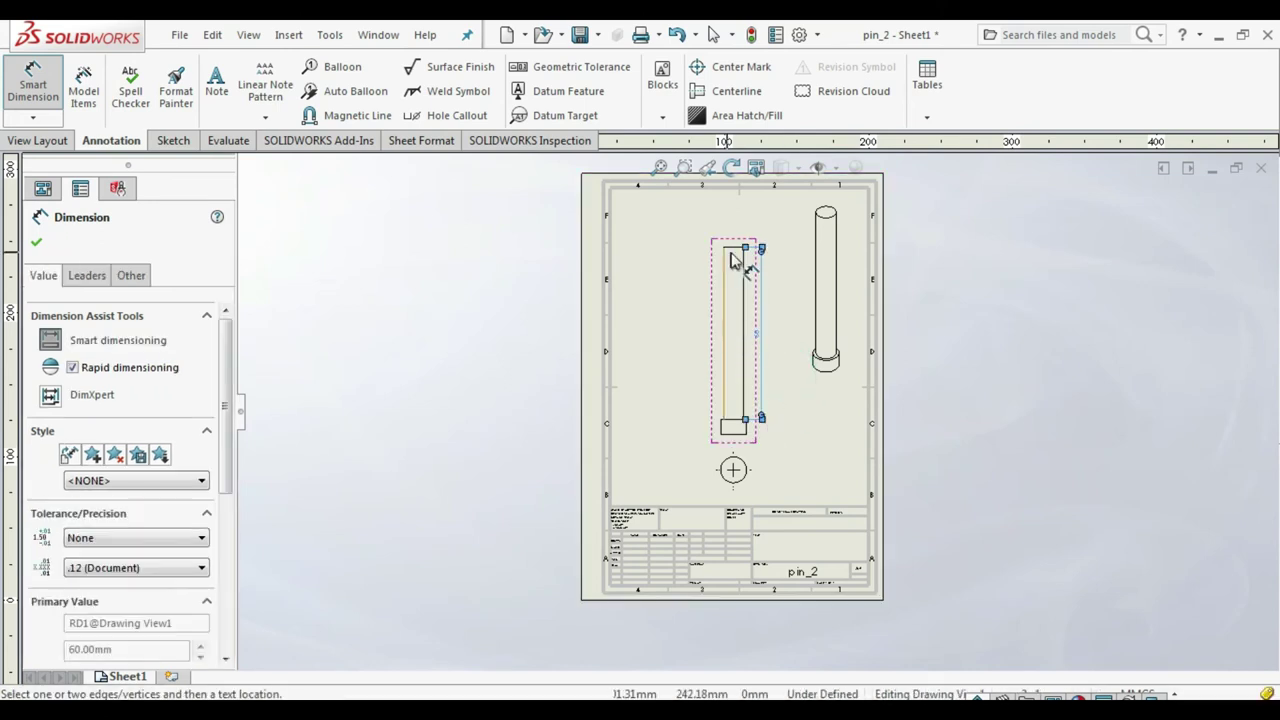
{"action": "left_click", "coordinate": [735, 247]}
{"action": "left_click", "coordinate": [733, 221]}
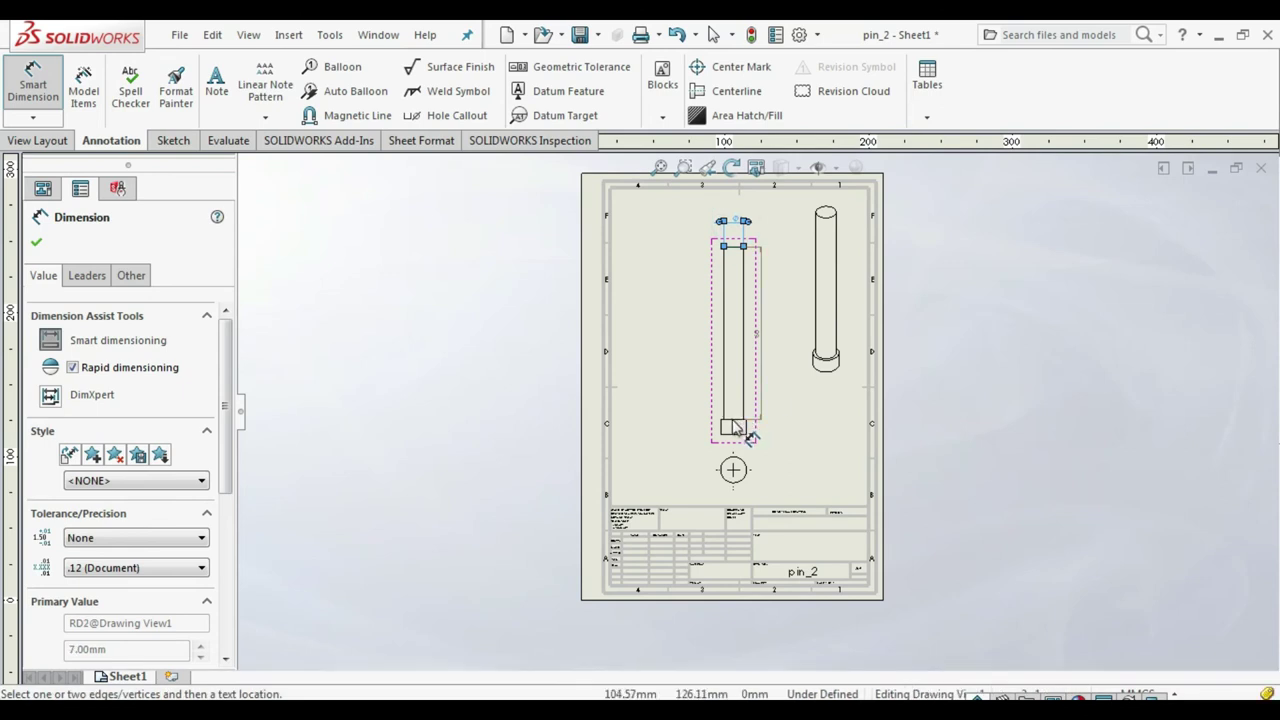
Step: Add a left-side length dimension, Ø9 on the end view and the 5 mm collar height
{"action": "left_click", "coordinate": [730, 378]}
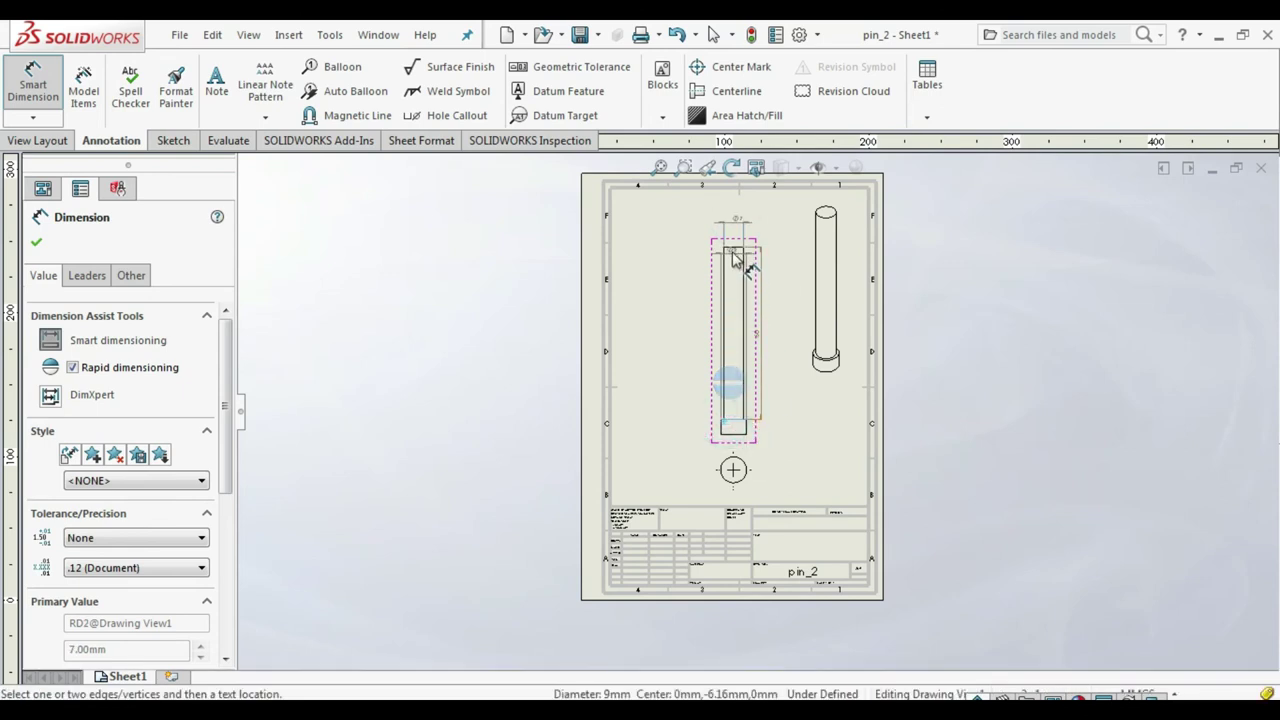
{"action": "left_click", "coordinate": [724, 252]}
{"action": "left_click", "coordinate": [692, 334]}
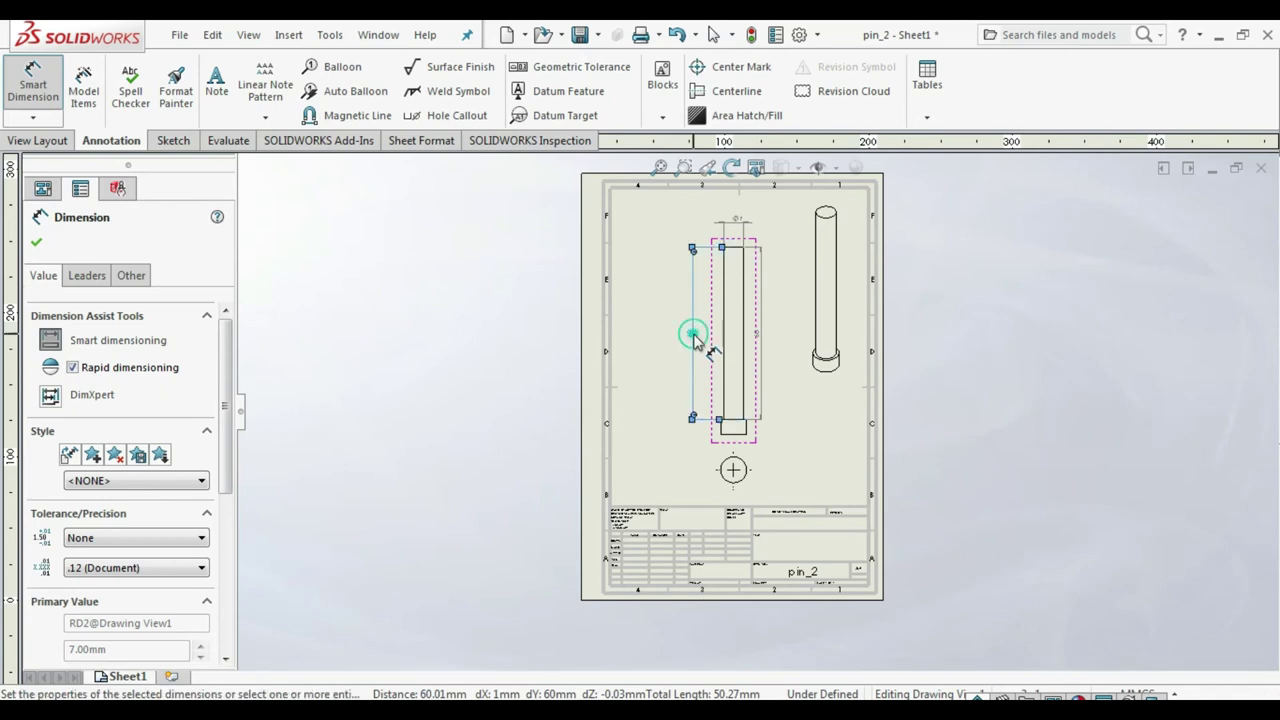
{"action": "left_click", "coordinate": [740, 457]}
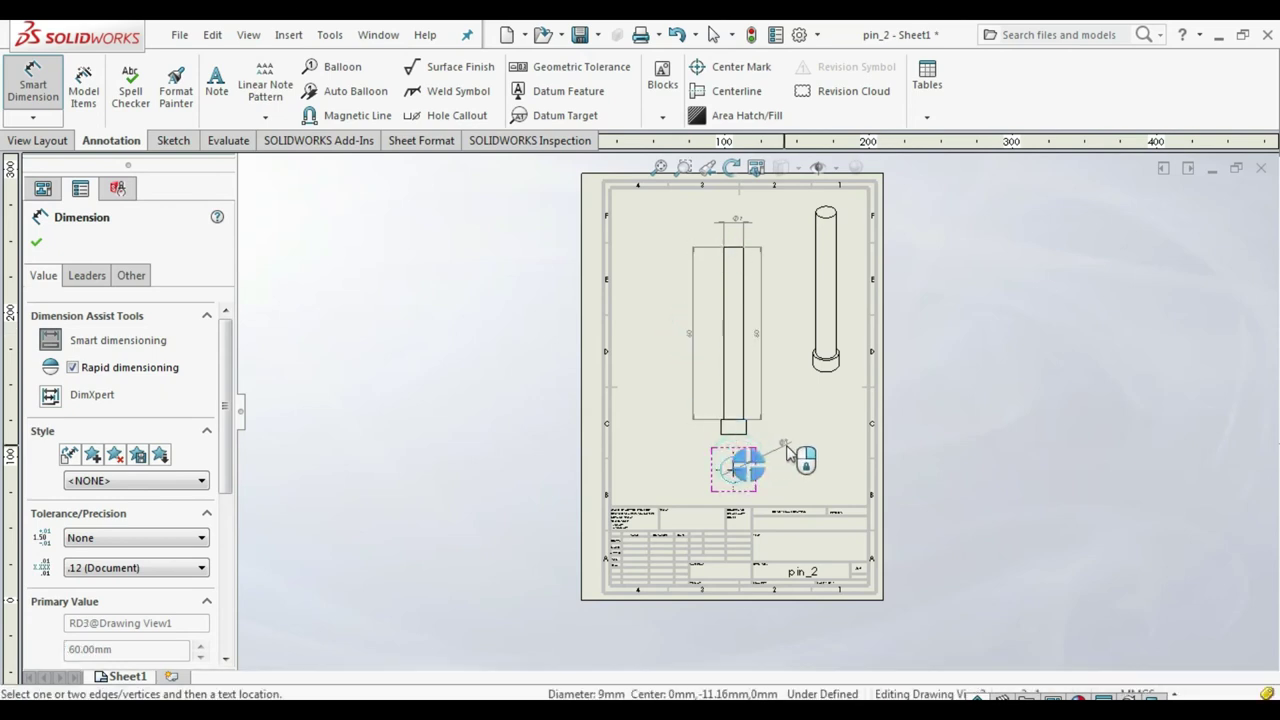
{"action": "left_click", "coordinate": [785, 446]}
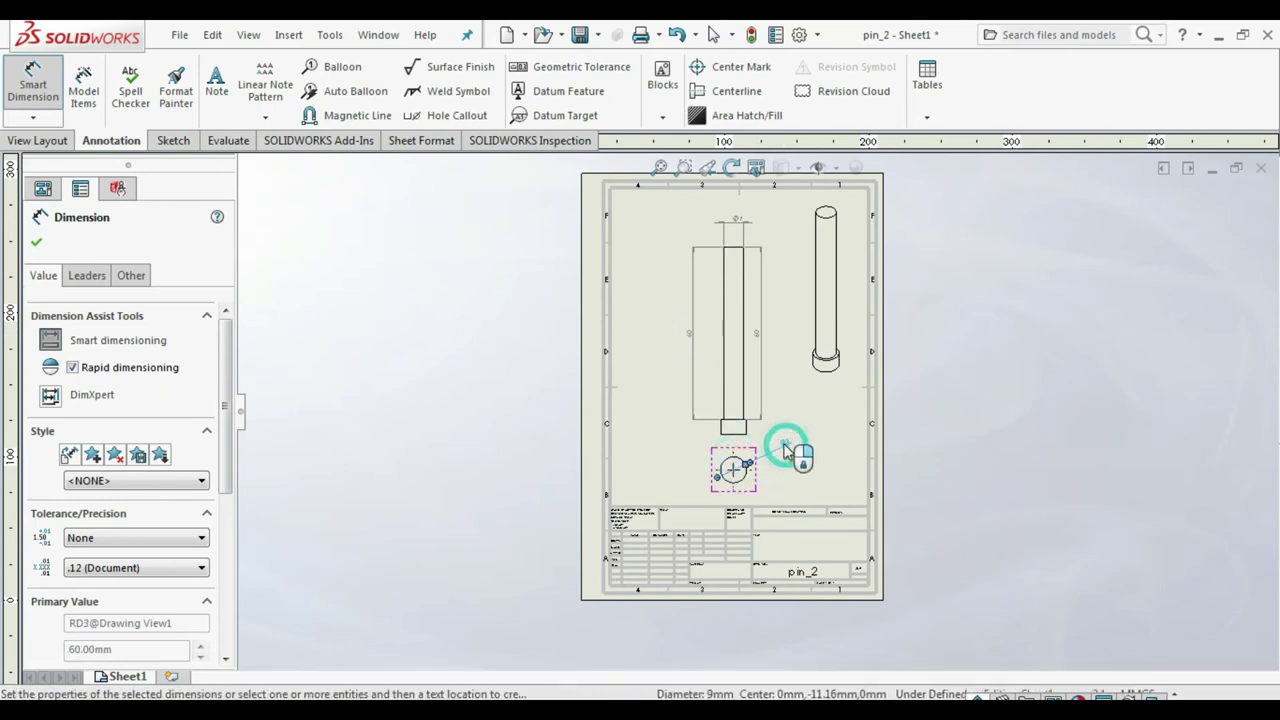
{"action": "left_click", "coordinate": [724, 428]}
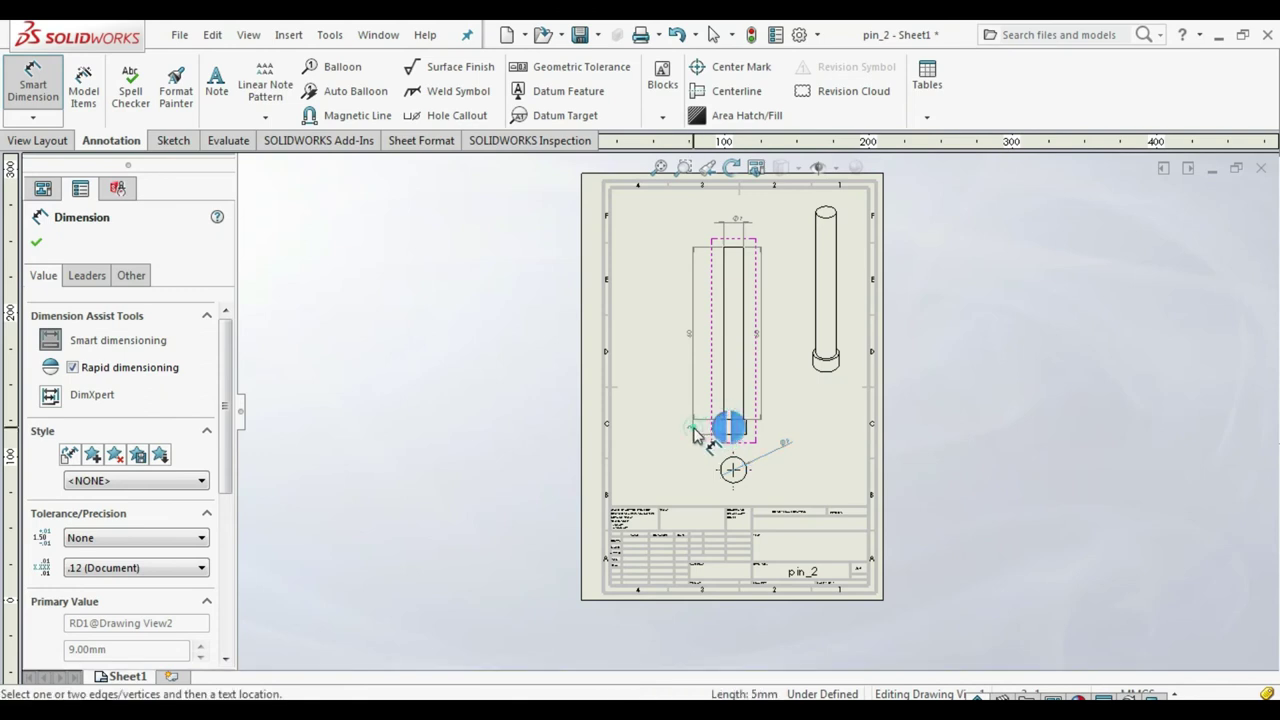
{"action": "left_click", "coordinate": [694, 432]}
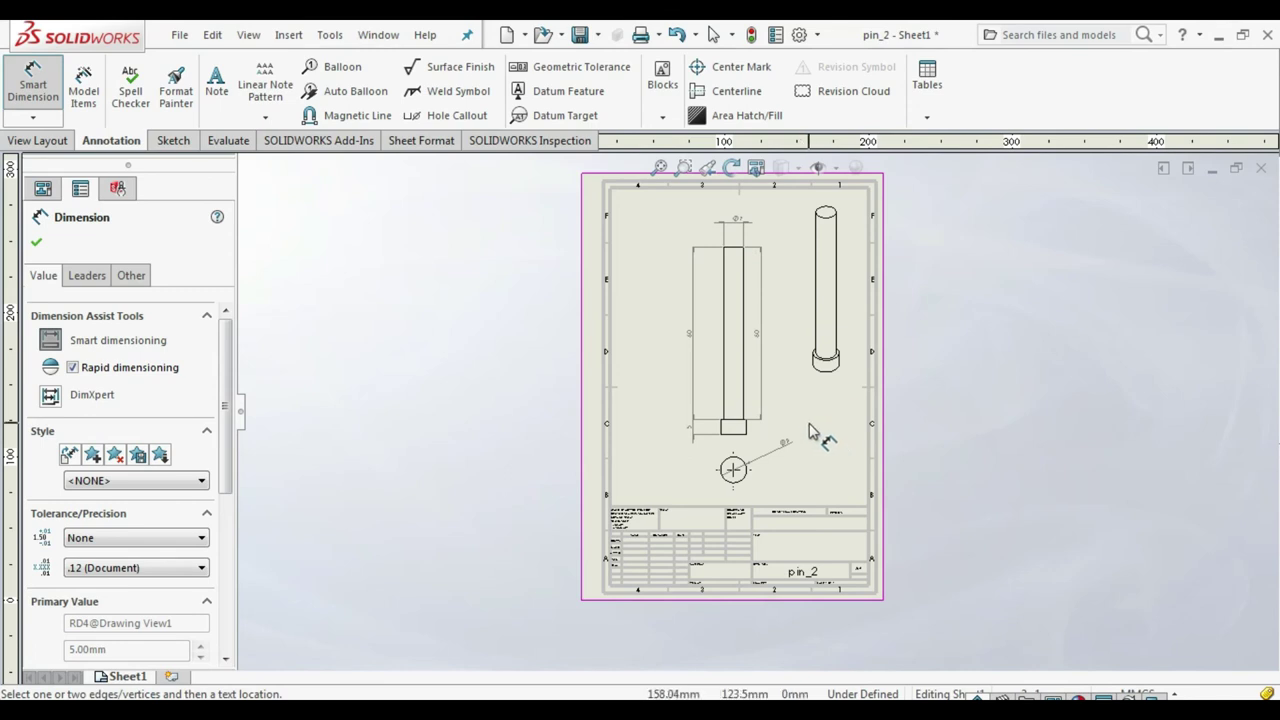
{"action": "scroll", "coordinate": [771, 410], "scroll_direction": "up", "scroll_amount": 3}
{"action": "scroll", "coordinate": [765, 420], "scroll_direction": "down", "scroll_amount": 3}
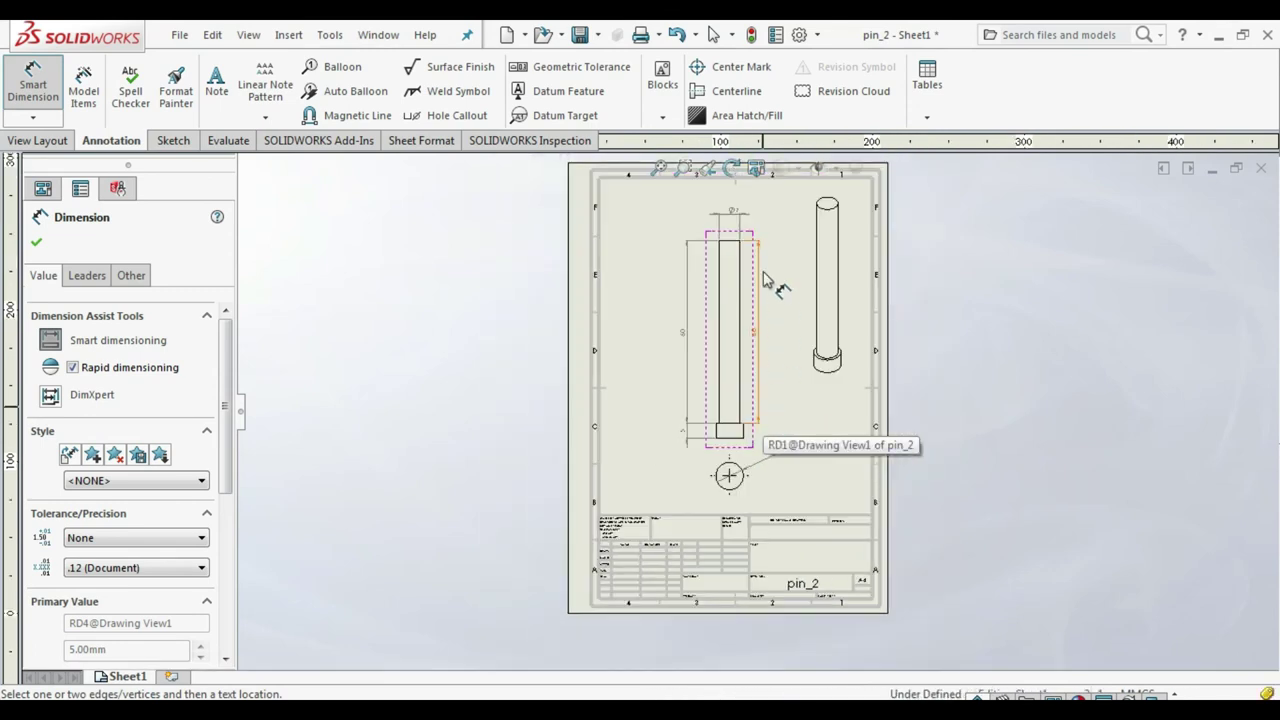
{"action": "scroll", "coordinate": [755, 283], "scroll_direction": "down", "scroll_amount": 2}
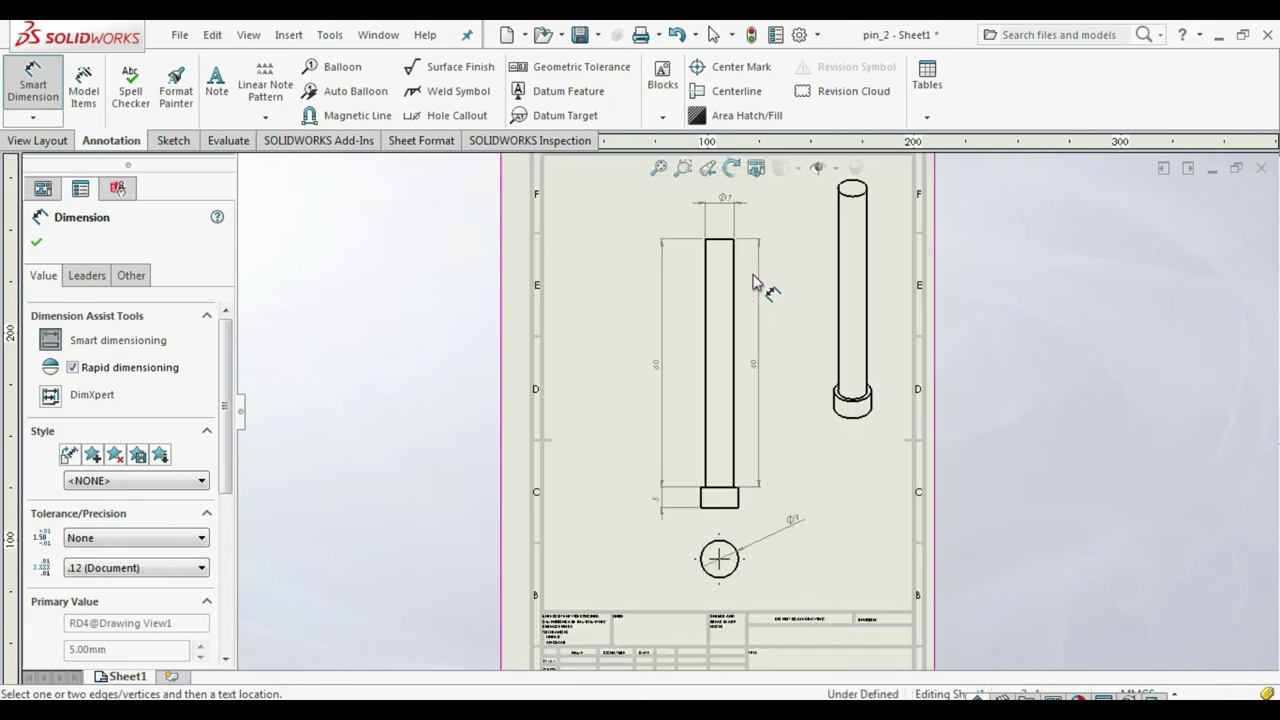
{"action": "scroll", "coordinate": [755, 290], "scroll_direction": "up", "scroll_amount": 2}
{"action": "scroll", "coordinate": [823, 370], "scroll_direction": "down", "scroll_amount": 1}
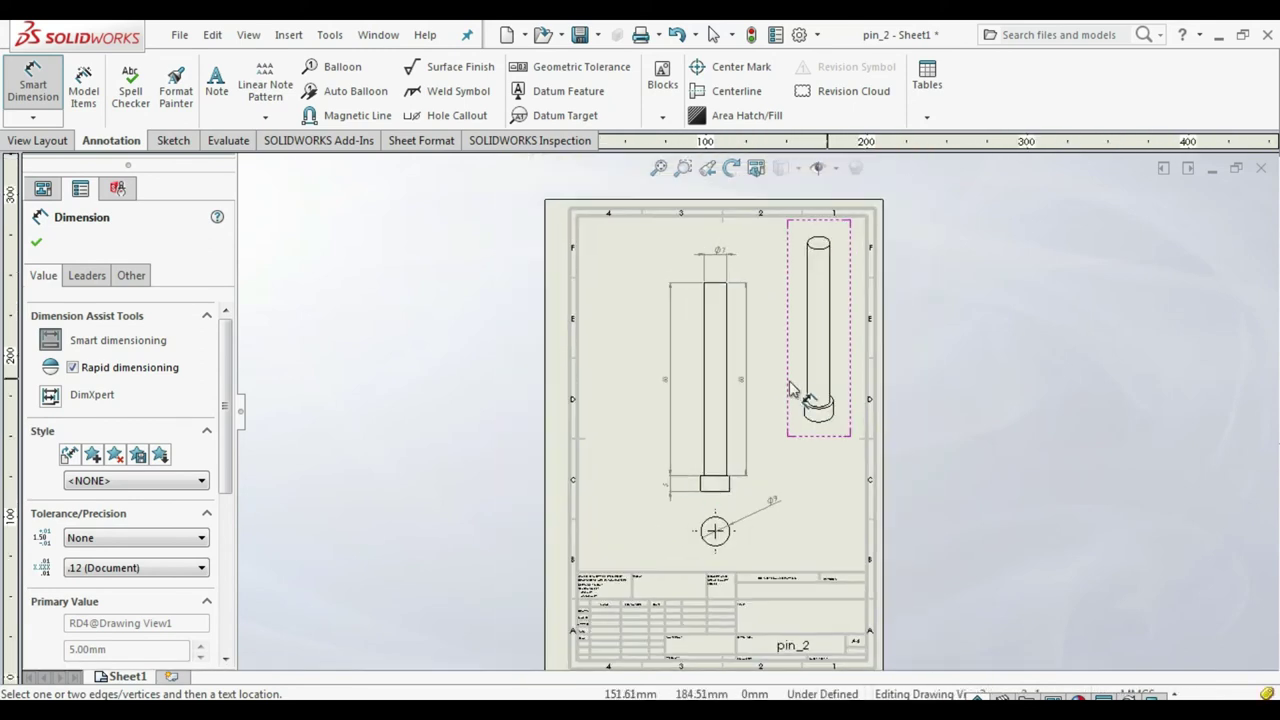
Step: Save the drawing as pin_2 and close both the drawing and the pin_2 part
{"action": "left_click", "coordinate": [580, 38]}
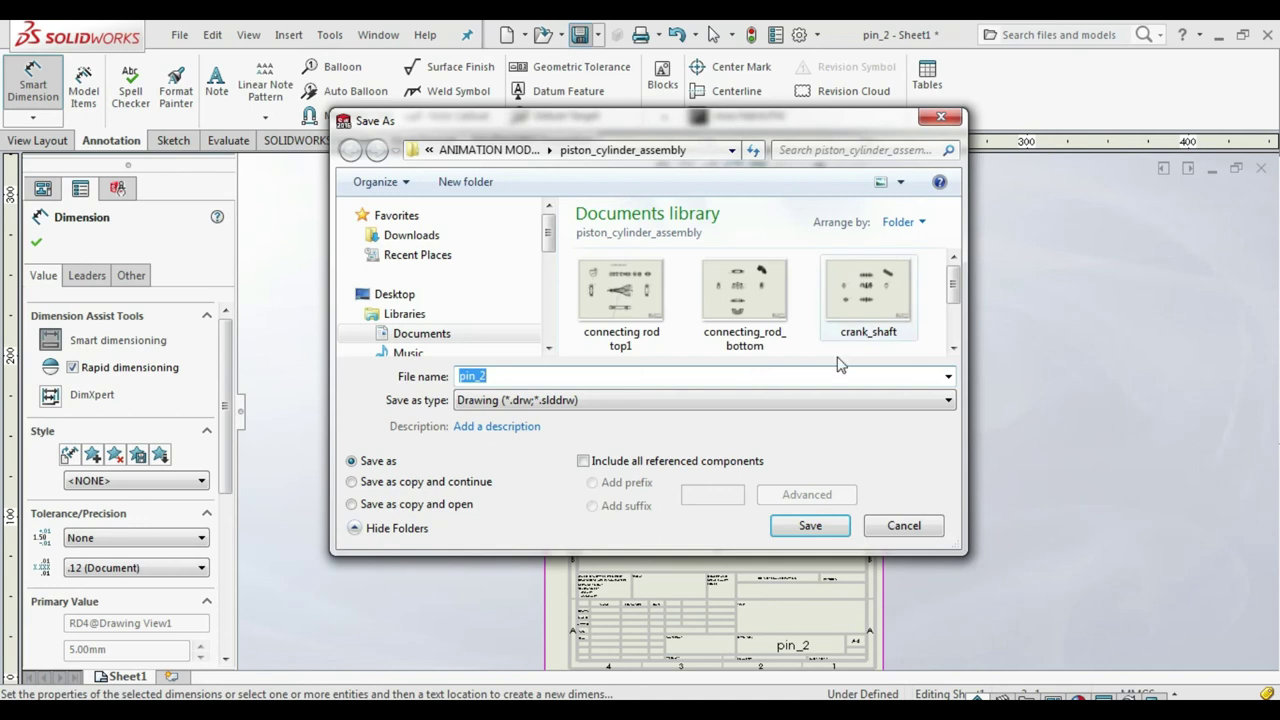
{"action": "left_click", "coordinate": [810, 526]}
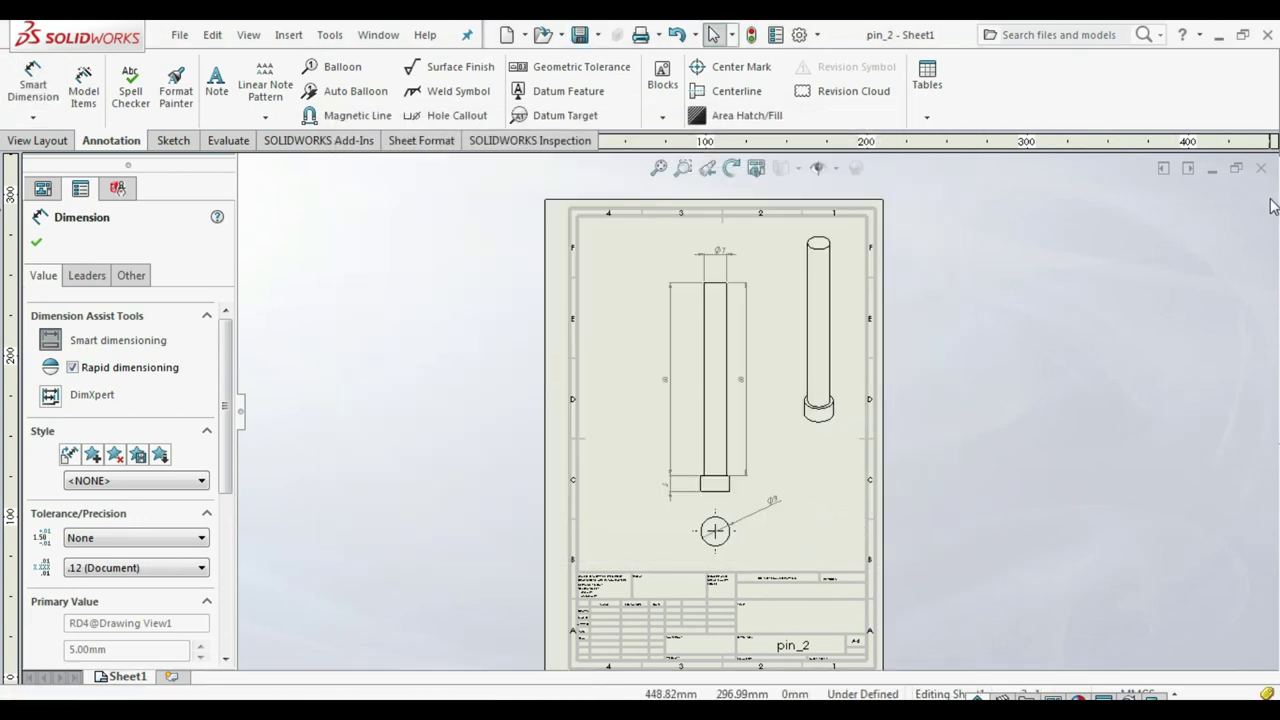
{"action": "left_click", "coordinate": [1262, 169]}
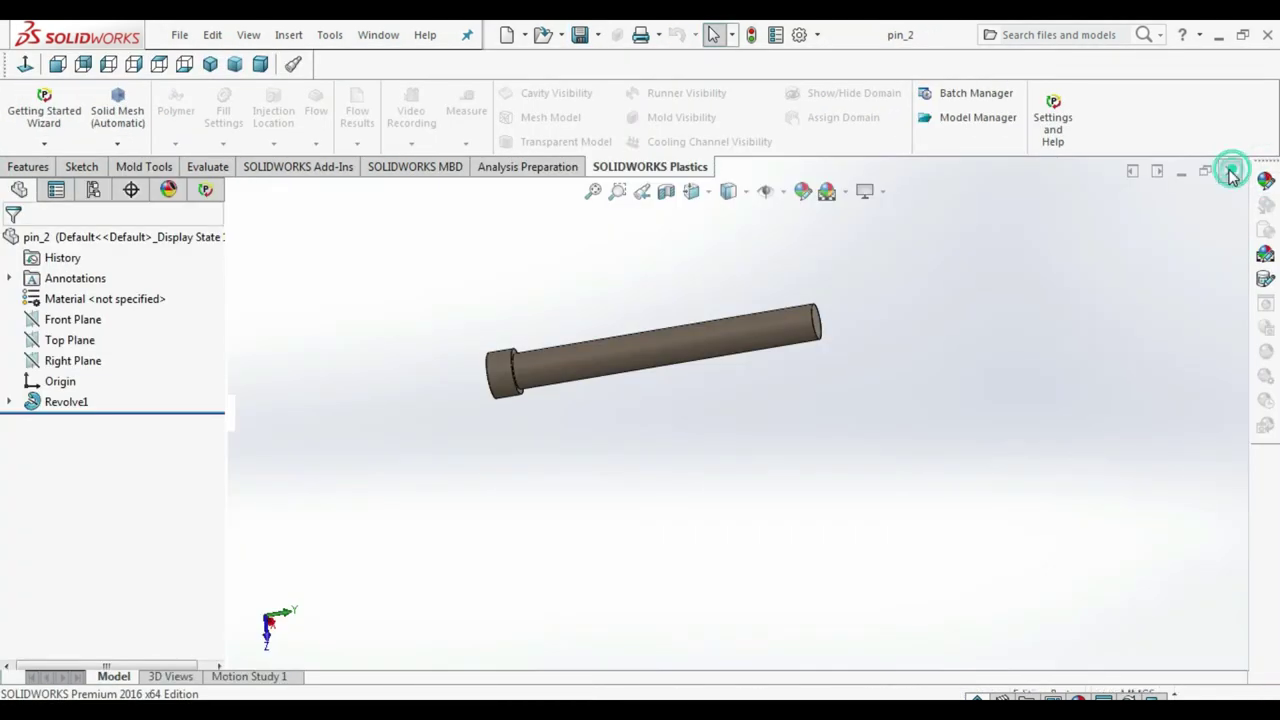
{"action": "left_click", "coordinate": [1232, 175]}
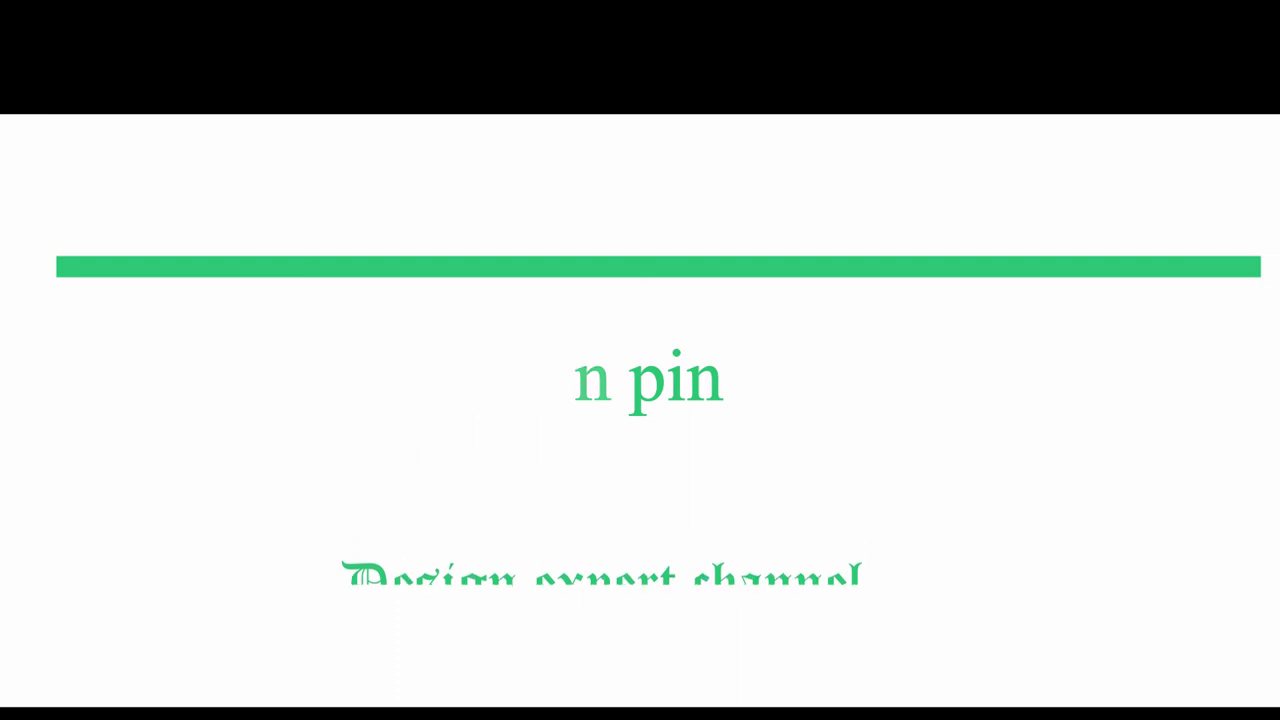
Step: Open the pin part and start a new document for its drawing
{"action": "left_click", "coordinate": [409, 51]}
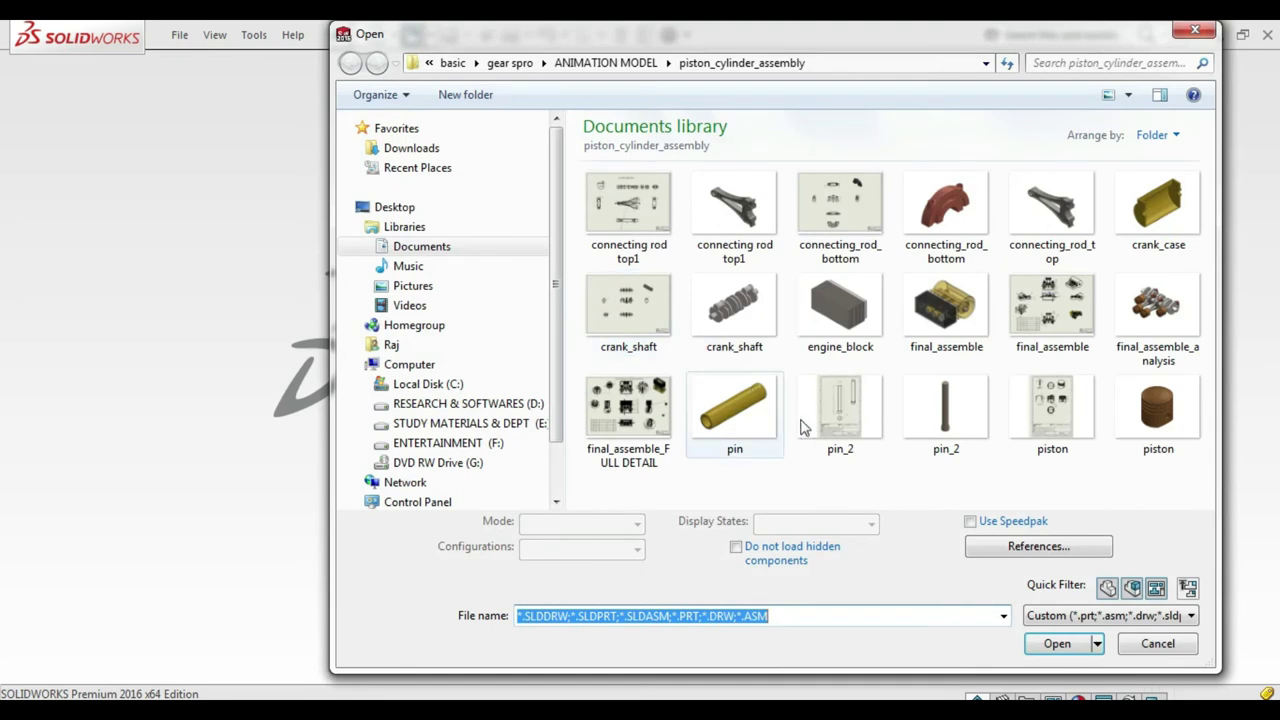
{"action": "double_click", "coordinate": [755, 428]}
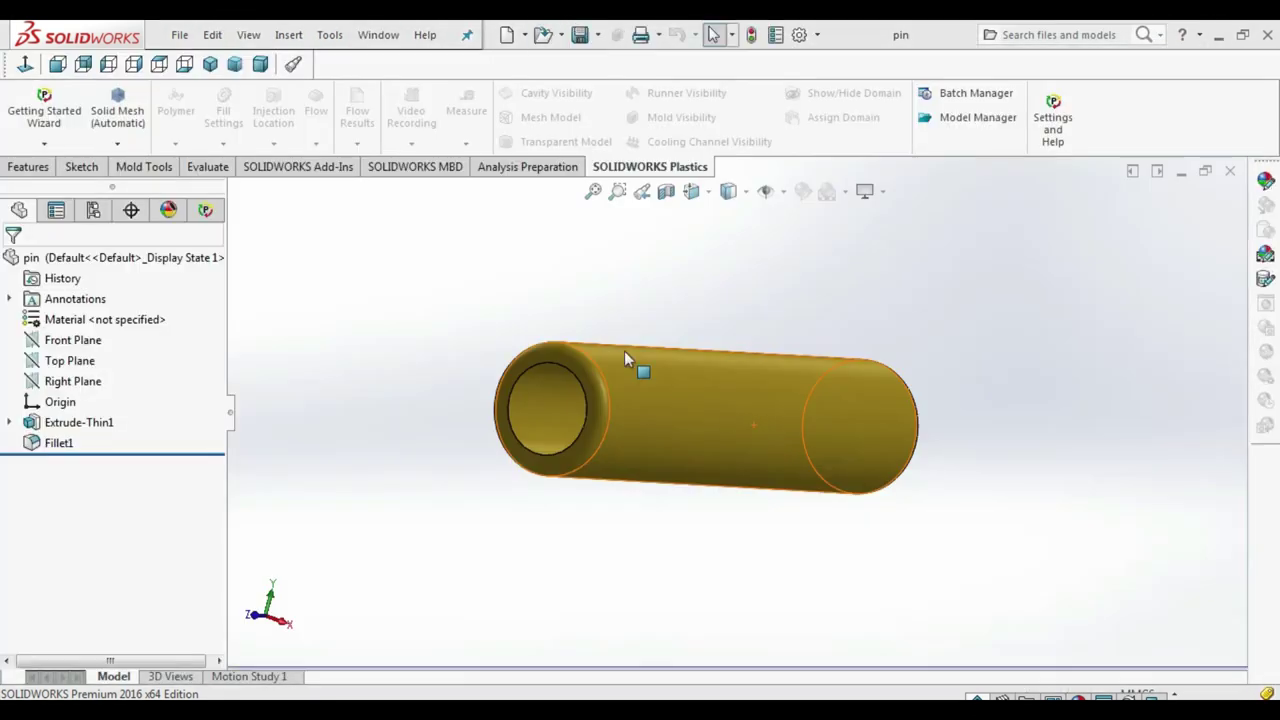
{"action": "left_click", "coordinate": [506, 38]}
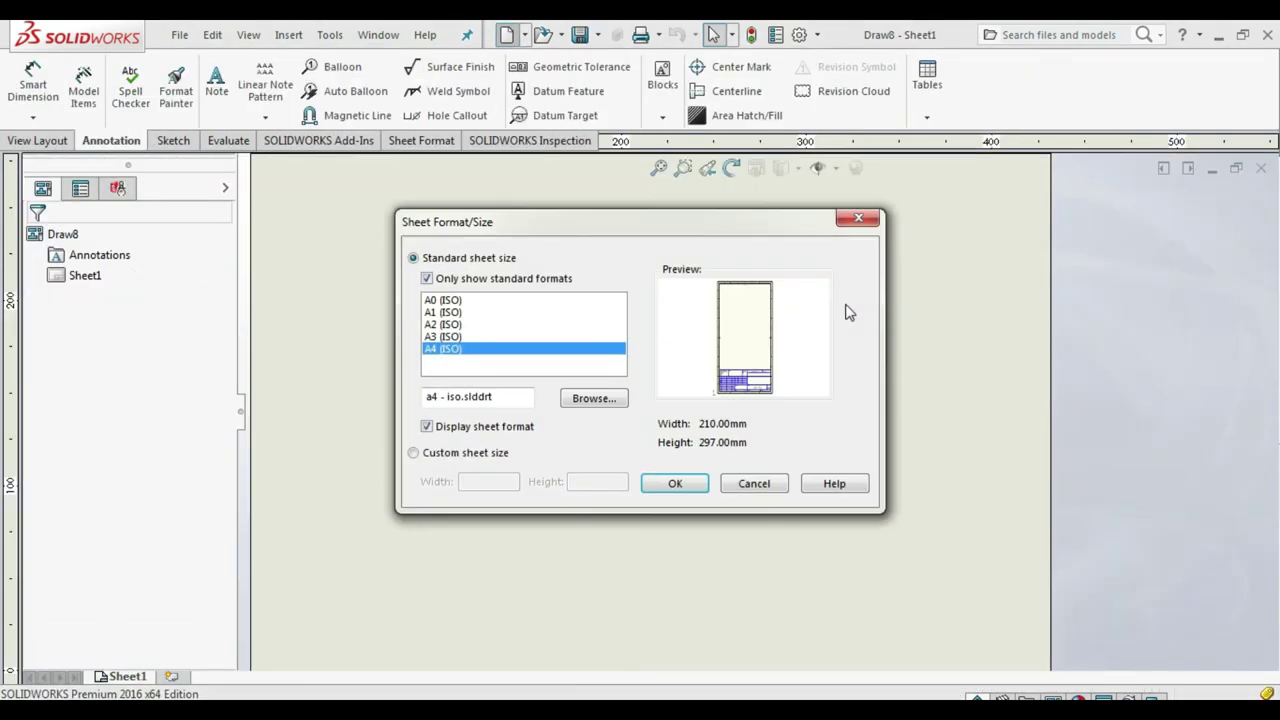
Step: On an A4 sheet, place the pin's front view with a circular end view below
{"action": "left_click", "coordinate": [690, 488]}
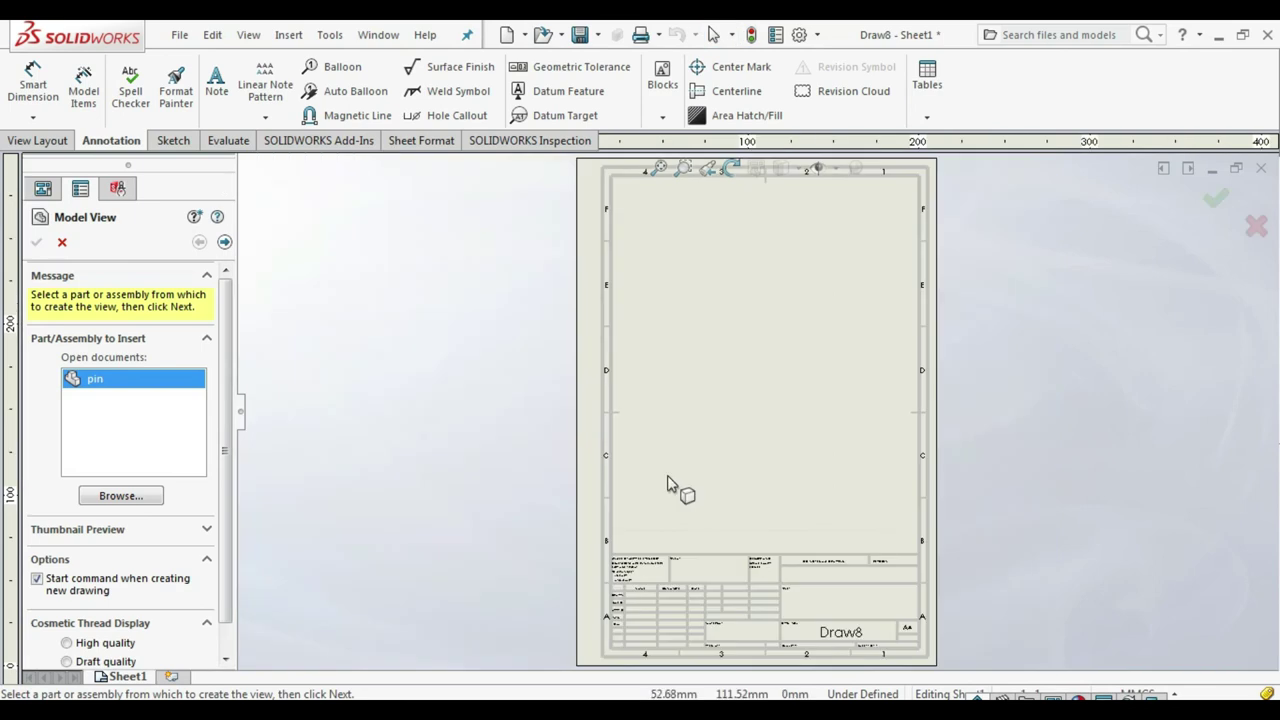
{"action": "left_click", "coordinate": [224, 243]}
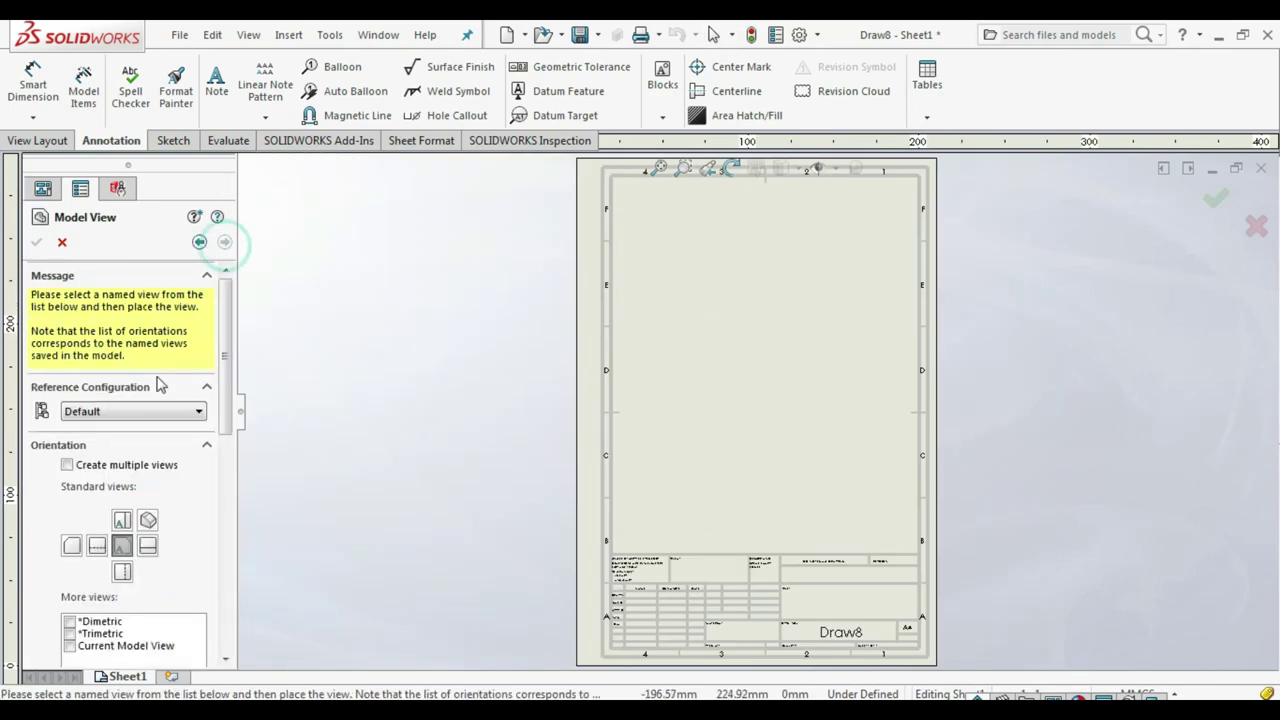
{"action": "left_click", "coordinate": [122, 571]}
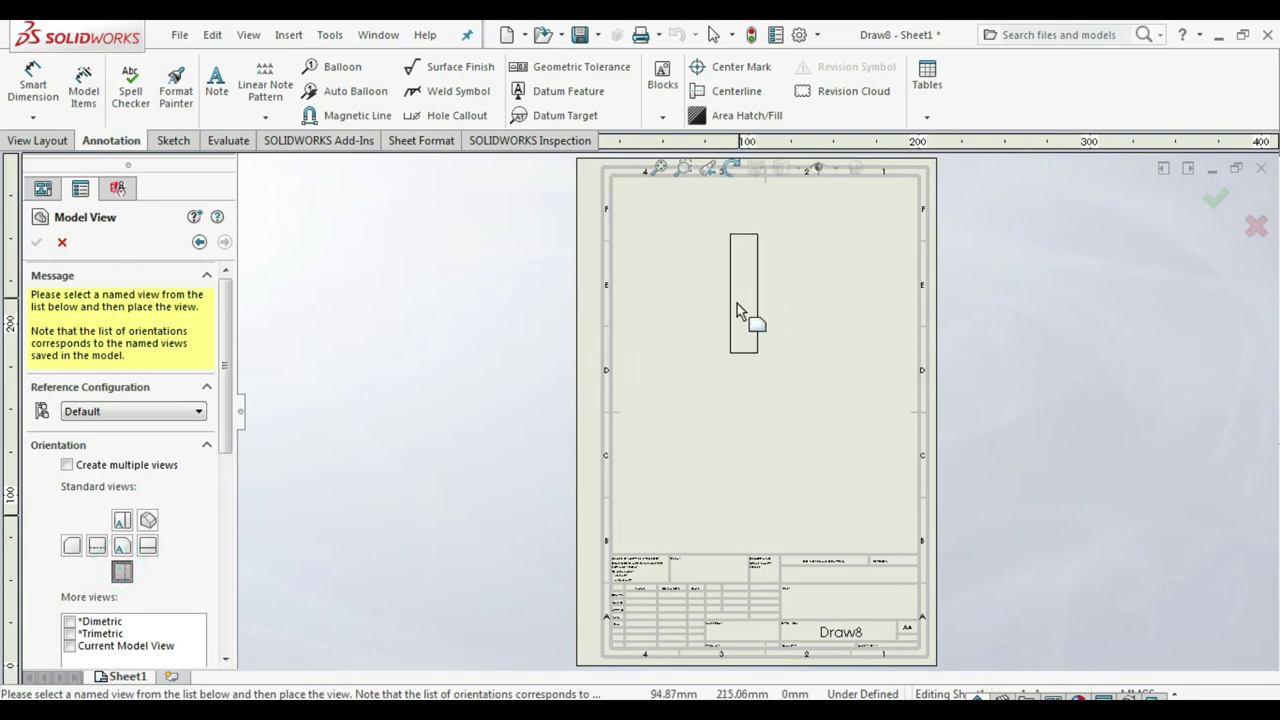
{"action": "left_click", "coordinate": [732, 322]}
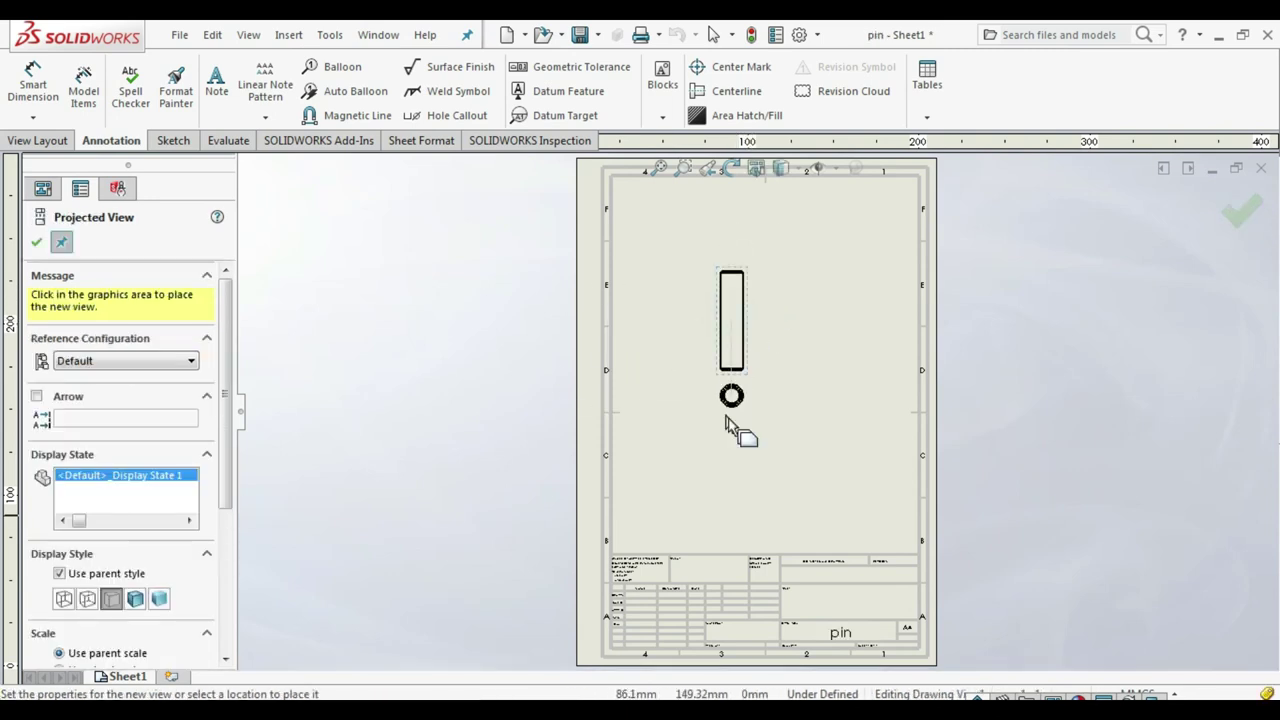
{"action": "left_click", "coordinate": [737, 447]}
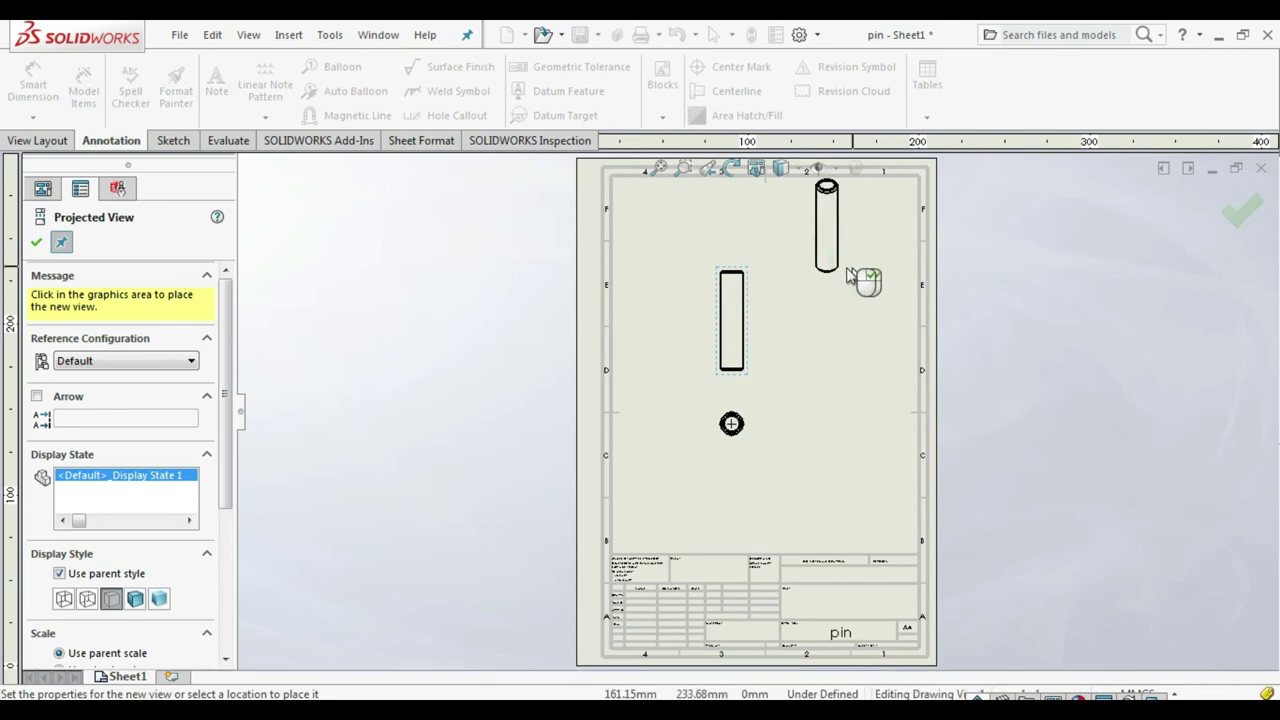
Step: Add an isometric view at upper right set to Shaded With Edges
{"action": "left_click", "coordinate": [36, 242]}
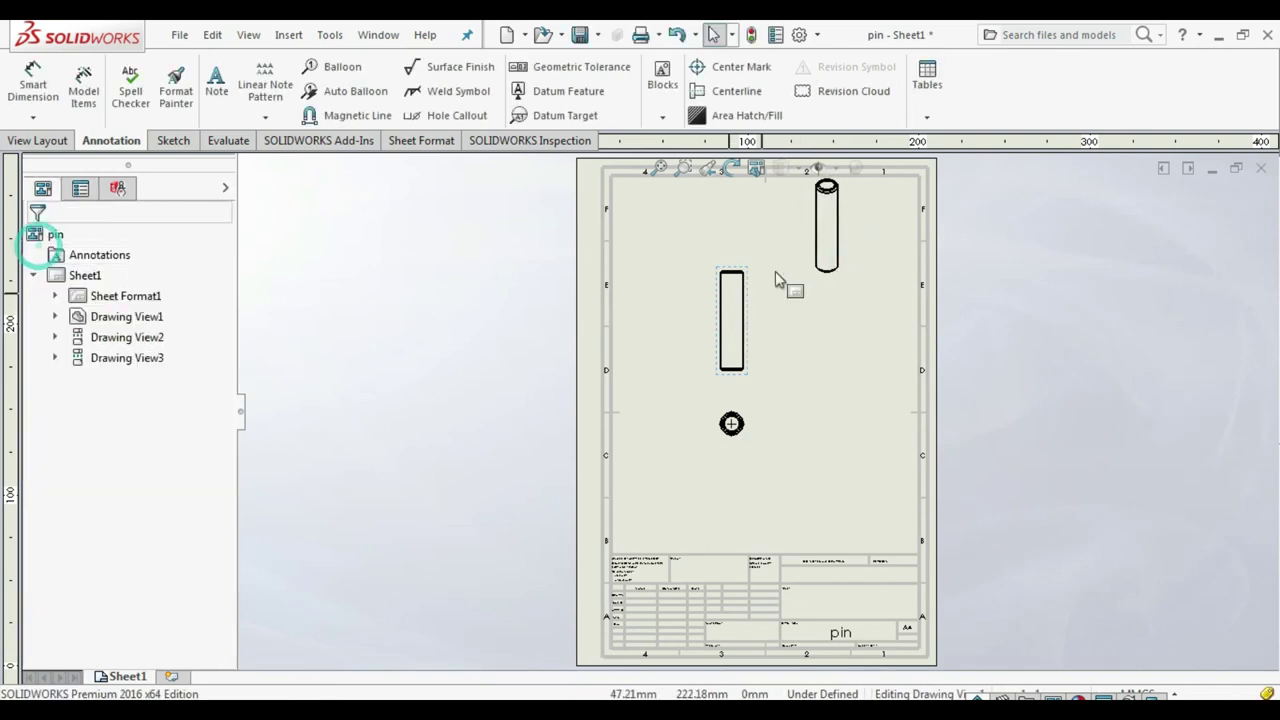
{"action": "left_click", "coordinate": [850, 272]}
{"action": "left_click", "coordinate": [135, 536]}
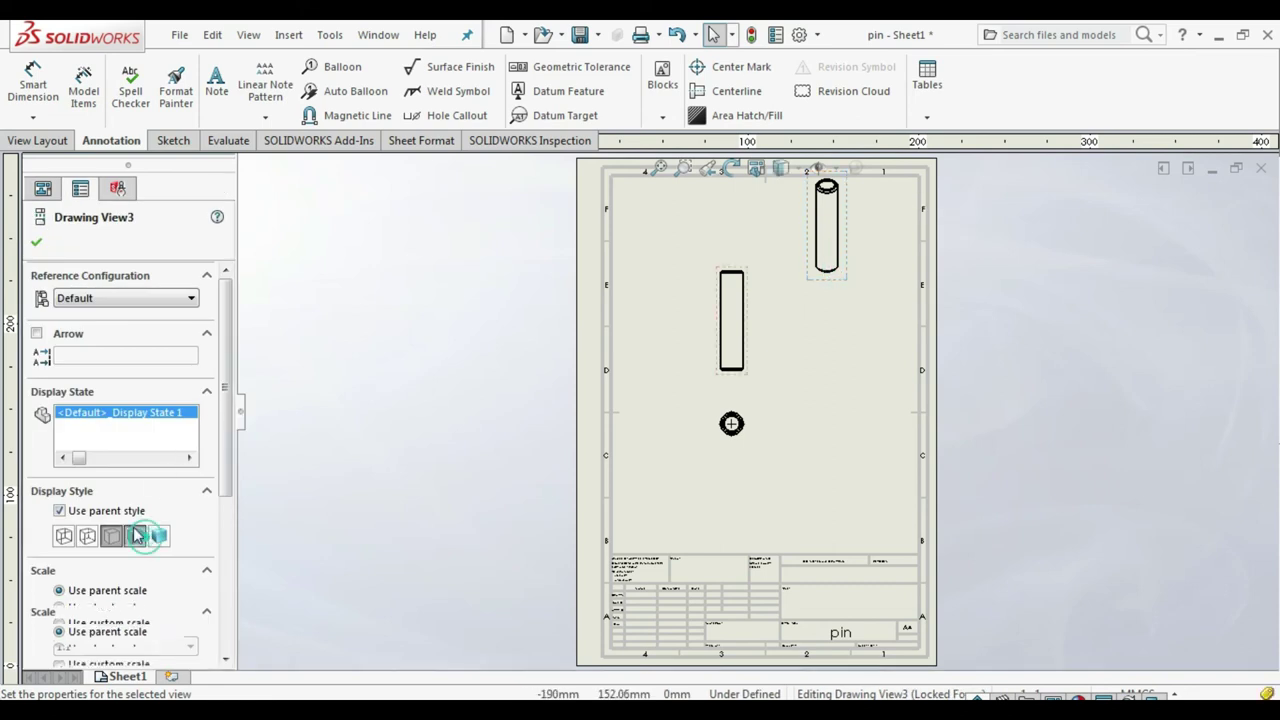
{"action": "left_click", "coordinate": [36, 242]}
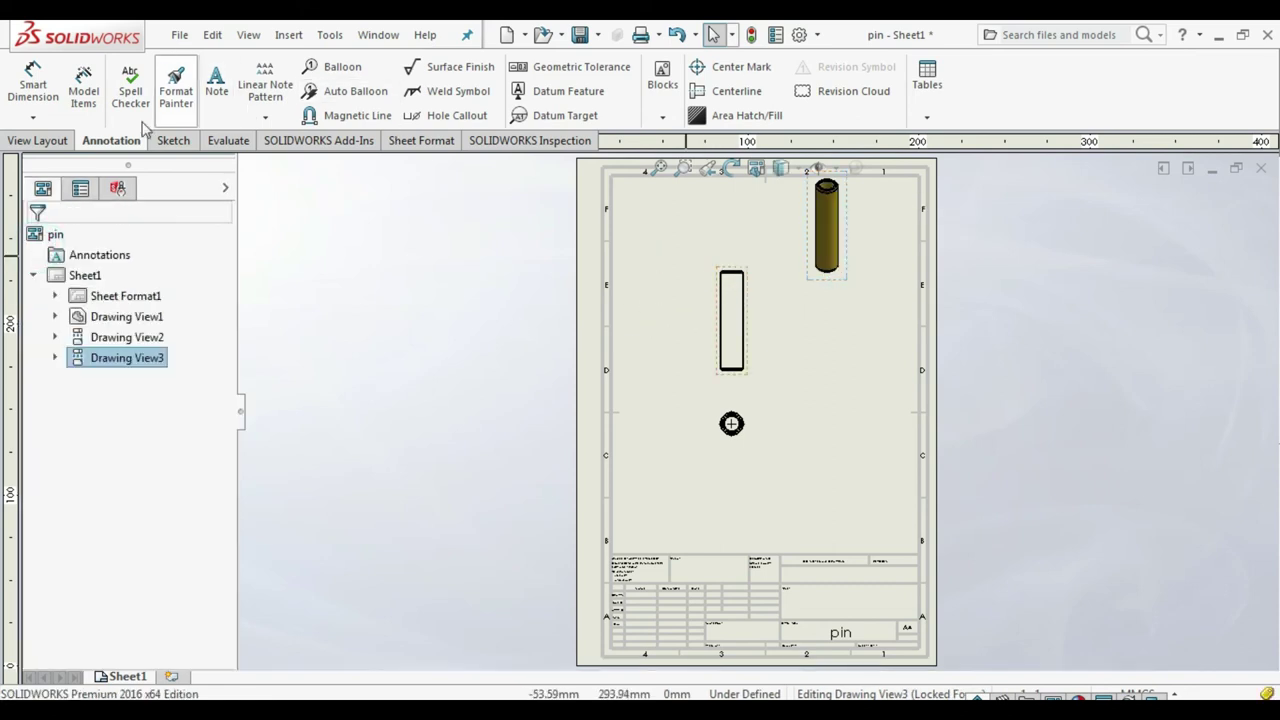
Step: Add the 58 mm overall length dimension to the pin's front view
{"action": "left_click", "coordinate": [41, 92]}
{"action": "left_click", "coordinate": [738, 272]}
{"action": "left_click", "coordinate": [733, 372]}
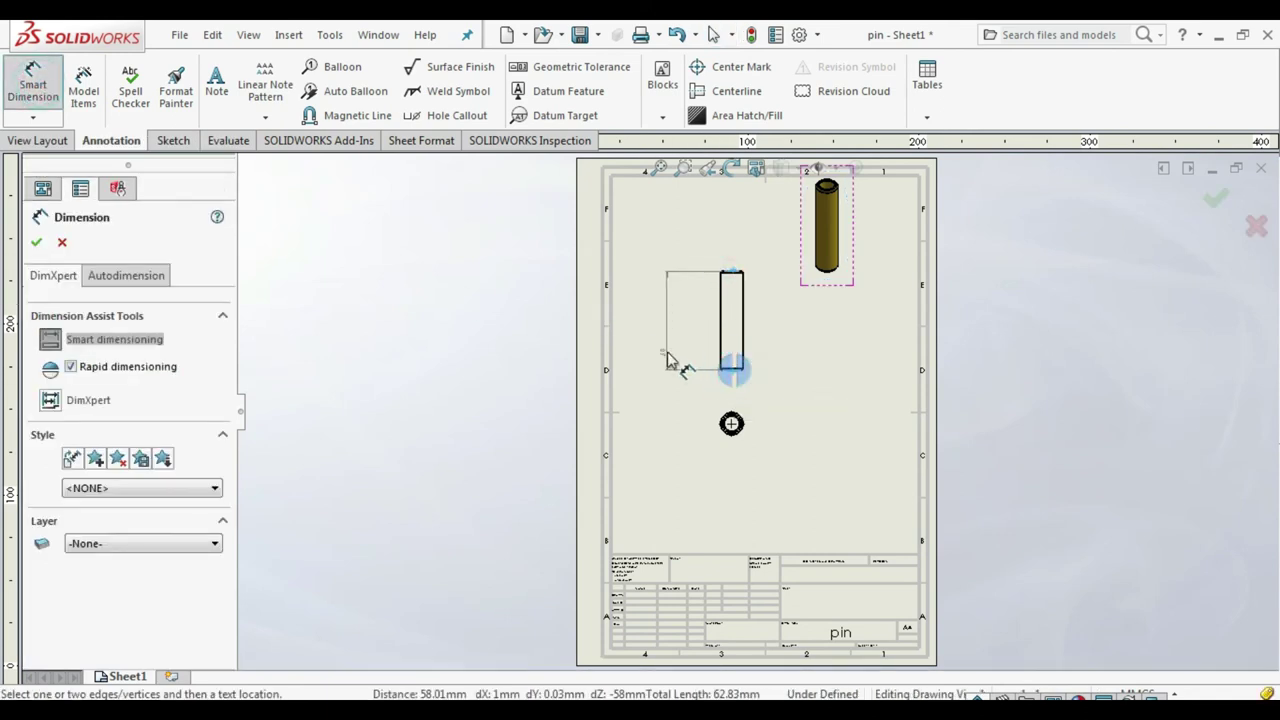
{"action": "left_click", "coordinate": [676, 340]}
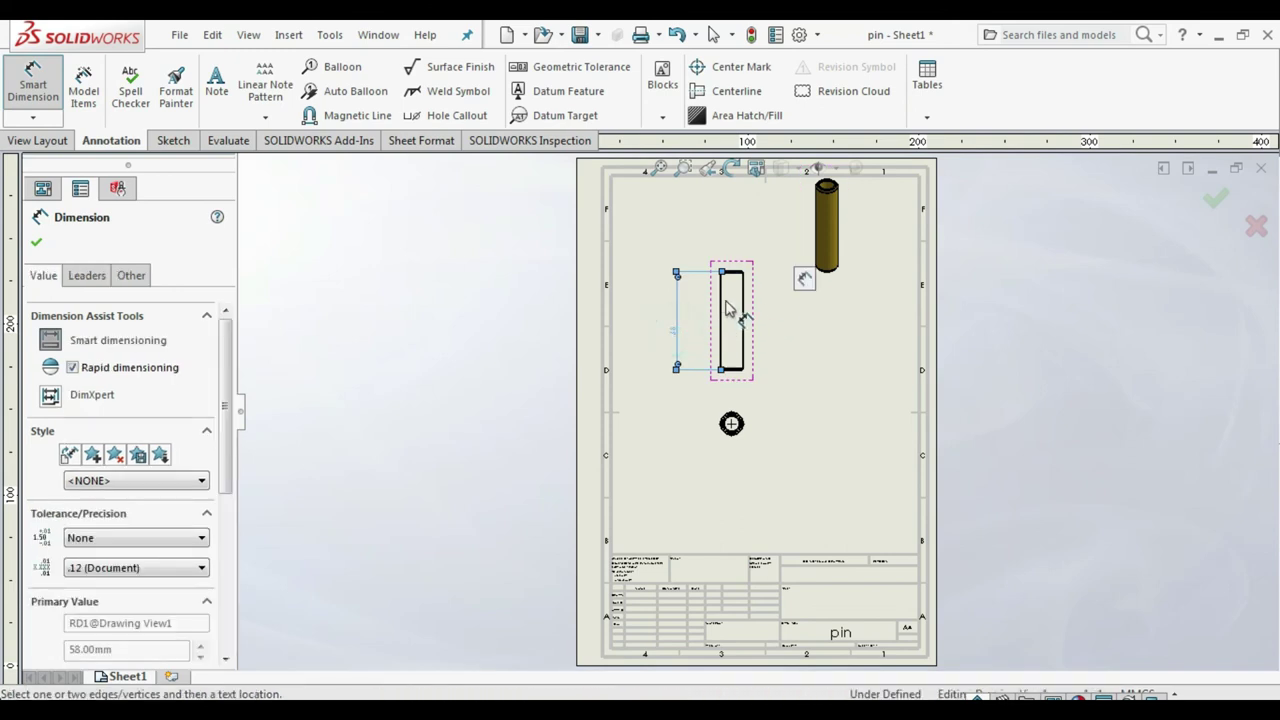
{"action": "scroll", "coordinate": [740, 295], "scroll_direction": "down", "scroll_amount": 3}
{"action": "scroll", "coordinate": [734, 305], "scroll_direction": "down", "scroll_amount": 3}
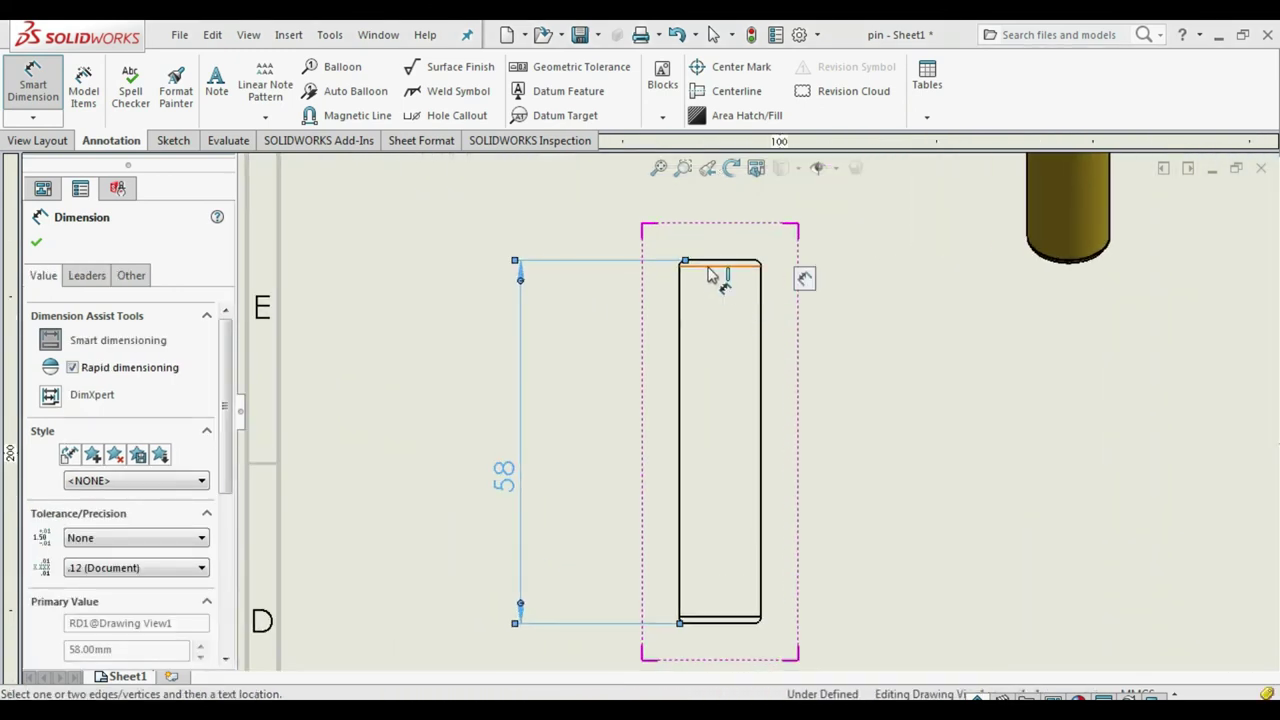
Step: Add the 1 mm offset and R1 fillet radius at the pin's rounded end
{"action": "left_click", "coordinate": [710, 266]}
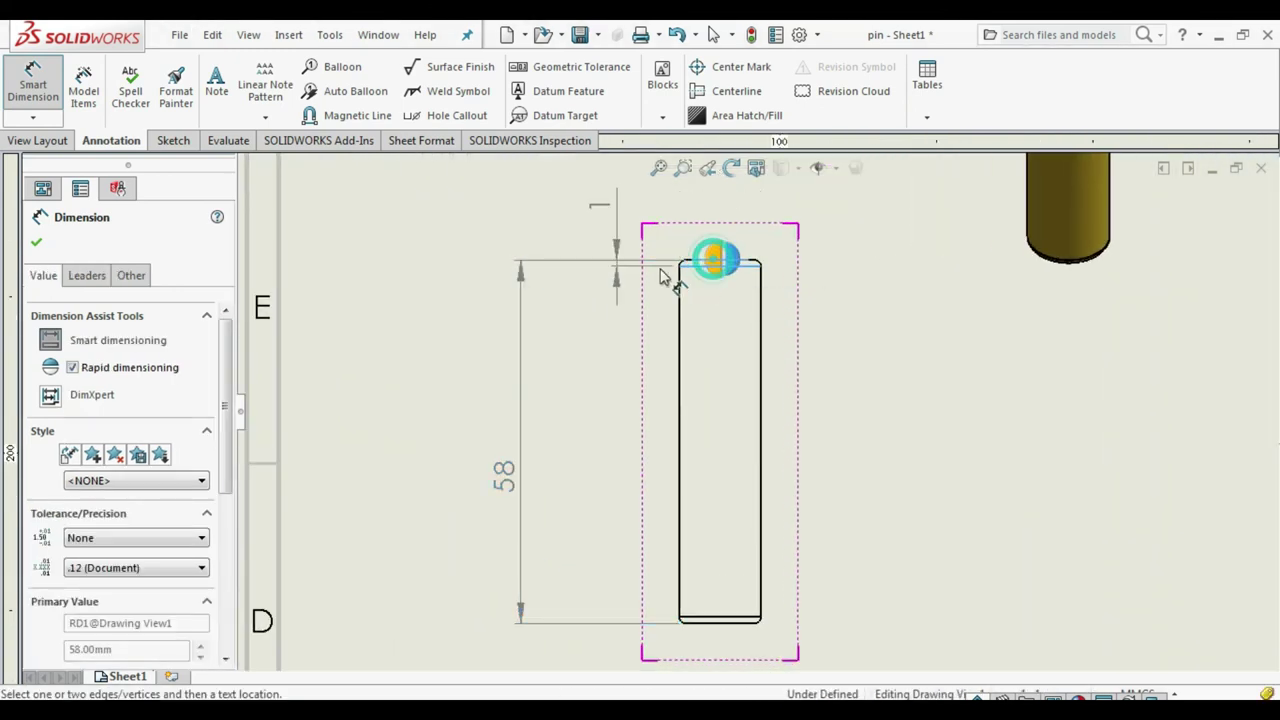
{"action": "left_click", "coordinate": [582, 263]}
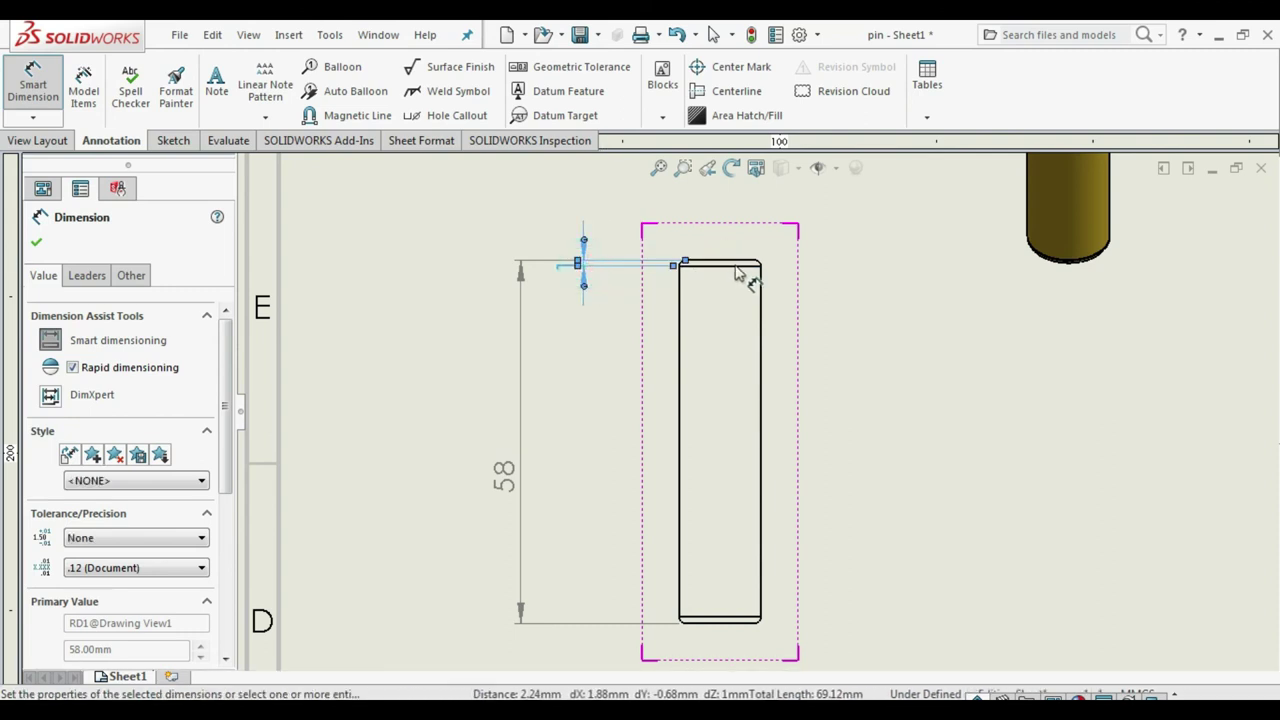
{"action": "scroll", "coordinate": [740, 276], "scroll_direction": "down", "scroll_amount": 2}
{"action": "scroll", "coordinate": [745, 318], "scroll_direction": "down", "scroll_amount": 2}
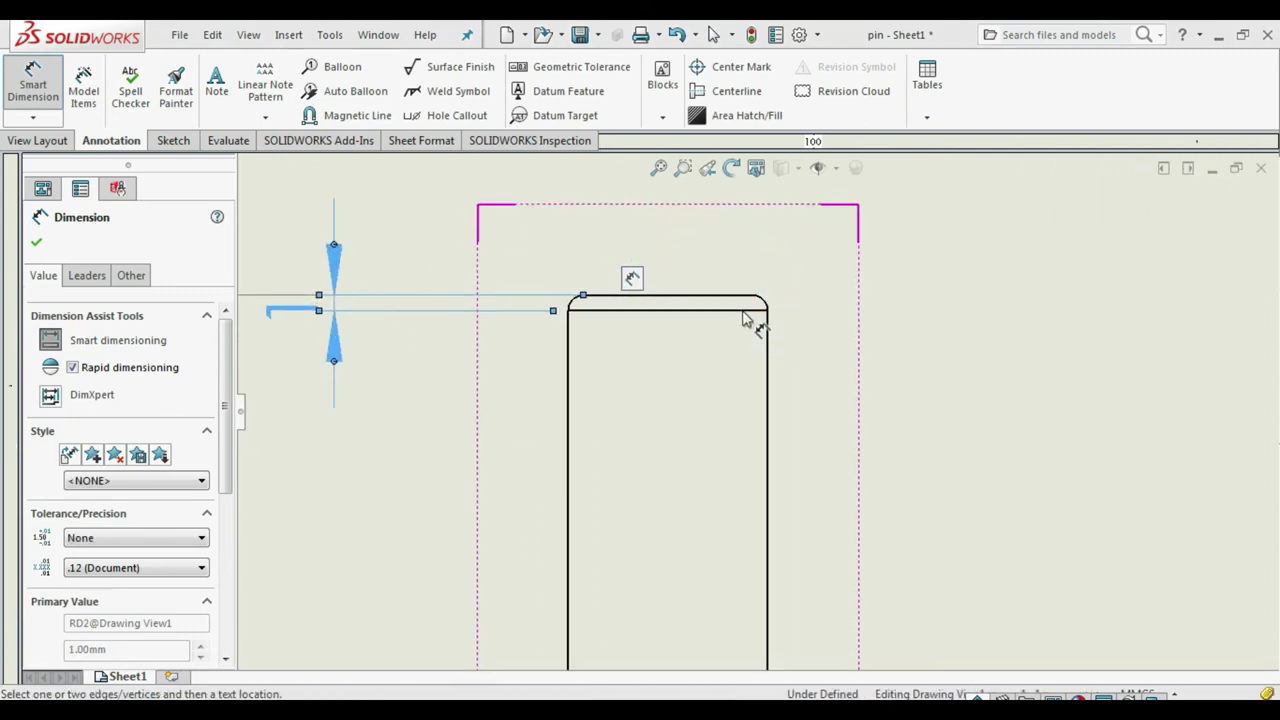
{"action": "left_click", "coordinate": [768, 300]}
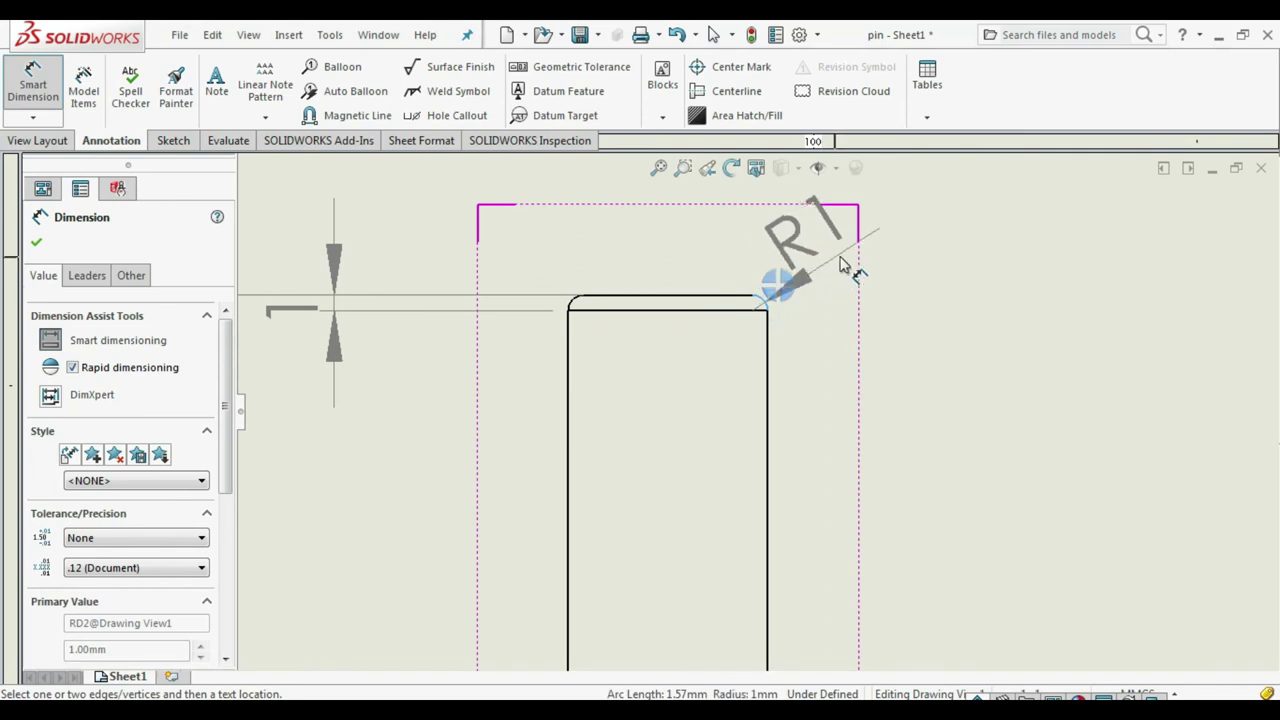
{"action": "left_click", "coordinate": [838, 285]}
Step: Dimension the end view's circles as Ø9 and Ø13, then exit Smart Dimension
{"action": "scroll", "coordinate": [716, 288], "scroll_direction": "up", "scroll_amount": 2}
{"action": "scroll", "coordinate": [737, 355], "scroll_direction": "up", "scroll_amount": 2}
{"action": "scroll", "coordinate": [766, 337], "scroll_direction": "up", "scroll_amount": 2}
{"action": "scroll", "coordinate": [771, 523], "scroll_direction": "down", "scroll_amount": 3}
{"action": "scroll", "coordinate": [749, 571], "scroll_direction": "down", "scroll_amount": 1}
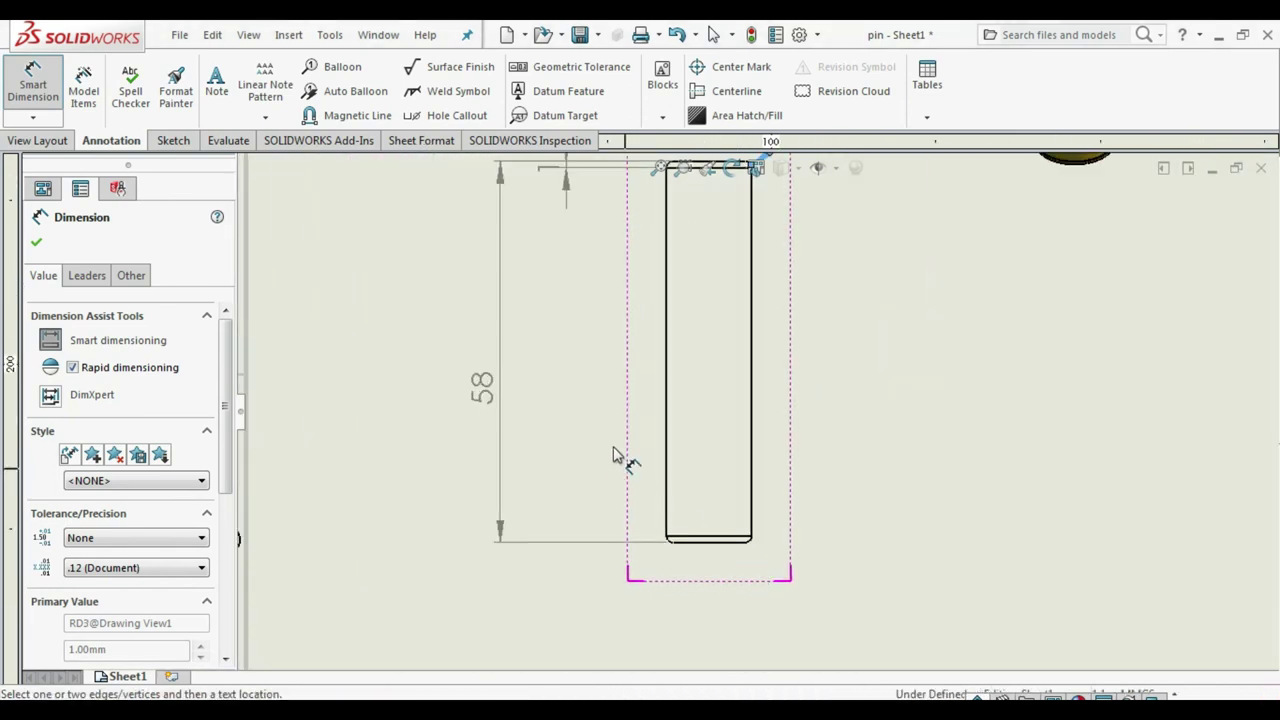
{"action": "scroll", "coordinate": [613, 446], "scroll_direction": "up", "scroll_amount": 2}
{"action": "scroll", "coordinate": [740, 580], "scroll_direction": "down", "scroll_amount": 1}
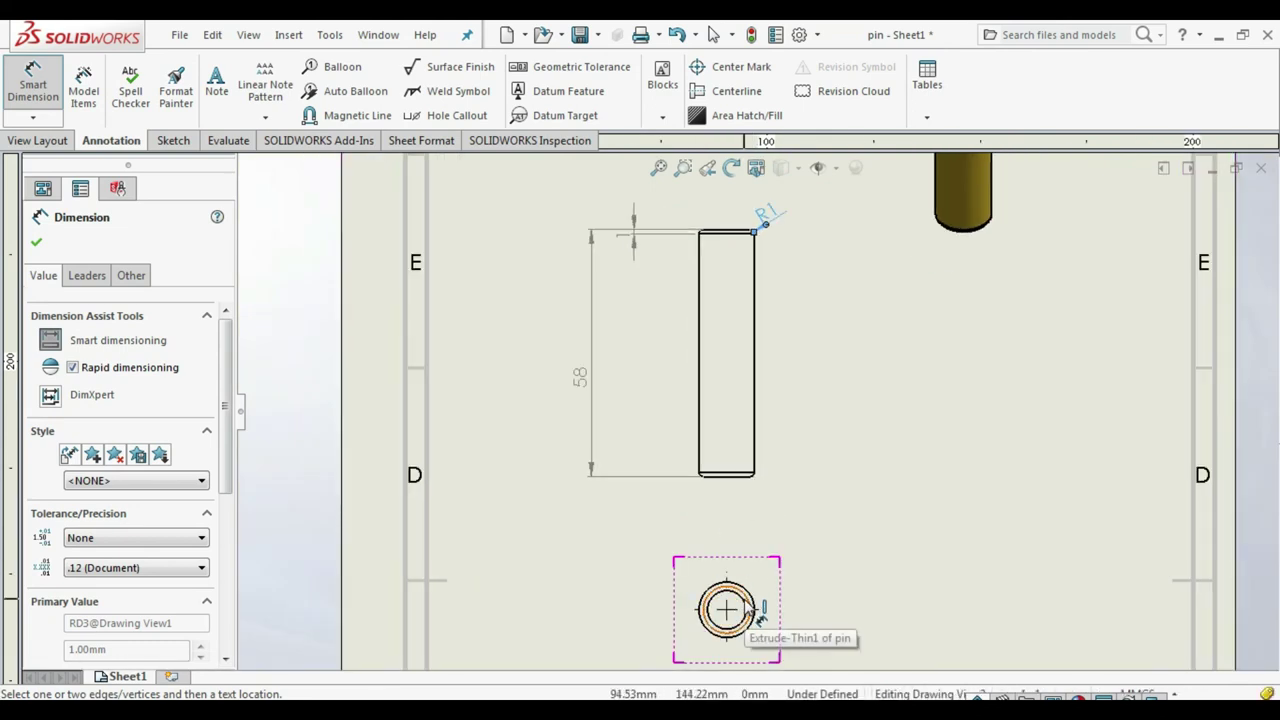
{"action": "left_click", "coordinate": [743, 606]}
{"action": "left_click", "coordinate": [788, 533]}
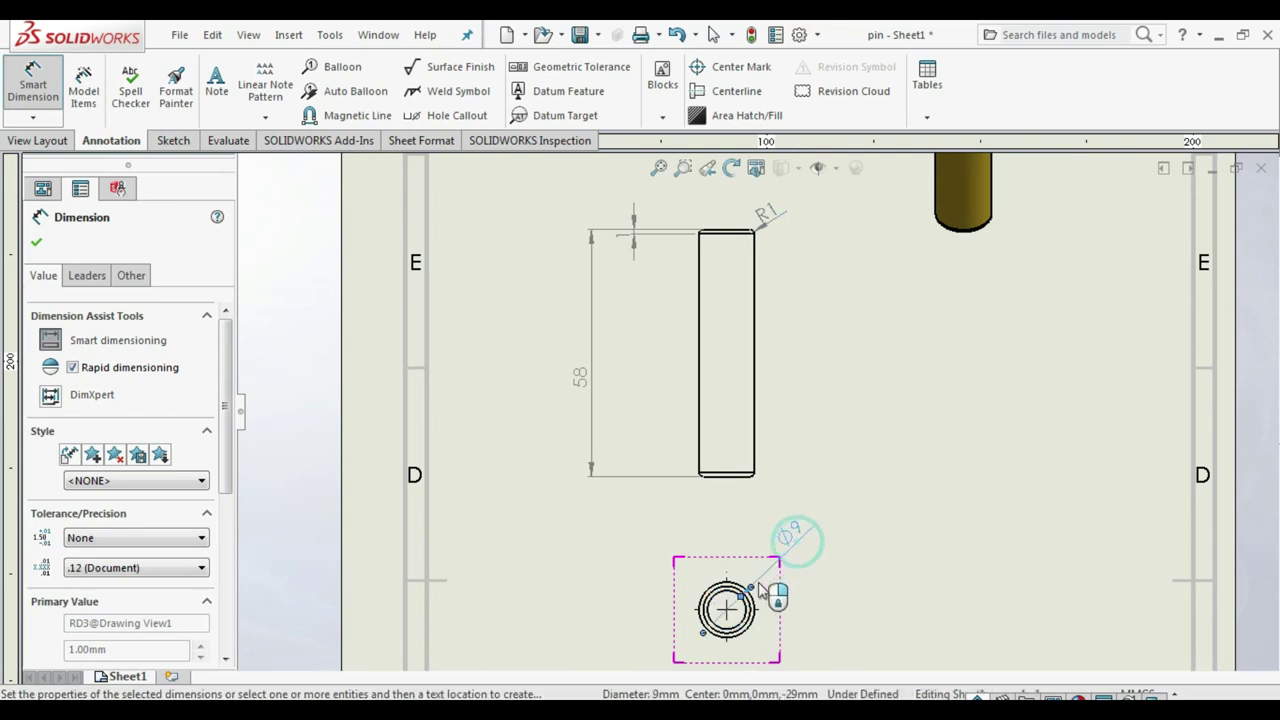
{"action": "left_click", "coordinate": [812, 563]}
{"action": "scroll", "coordinate": [718, 535], "scroll_direction": "up", "scroll_amount": 3}
{"action": "scroll", "coordinate": [785, 527], "scroll_direction": "down", "scroll_amount": 2}
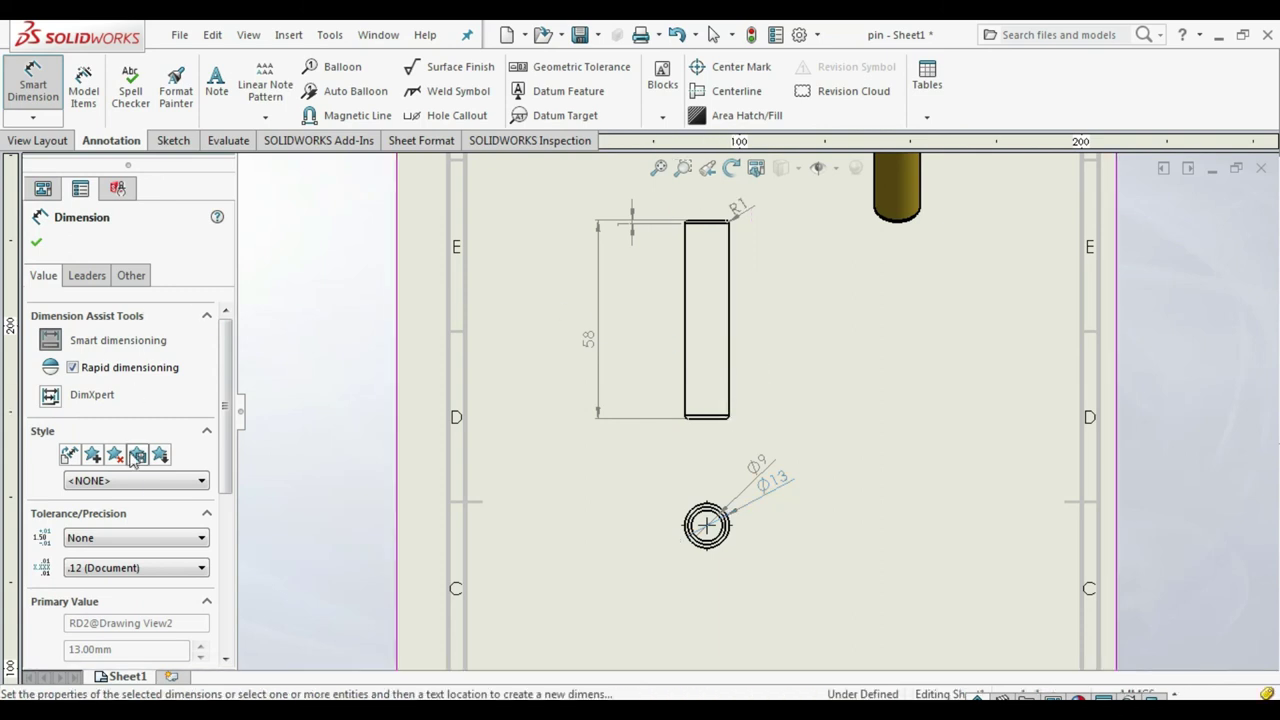
{"action": "scroll", "coordinate": [162, 452], "scroll_direction": "down", "scroll_amount": 5}
{"action": "scroll", "coordinate": [127, 566], "scroll_direction": "down", "scroll_amount": 1}
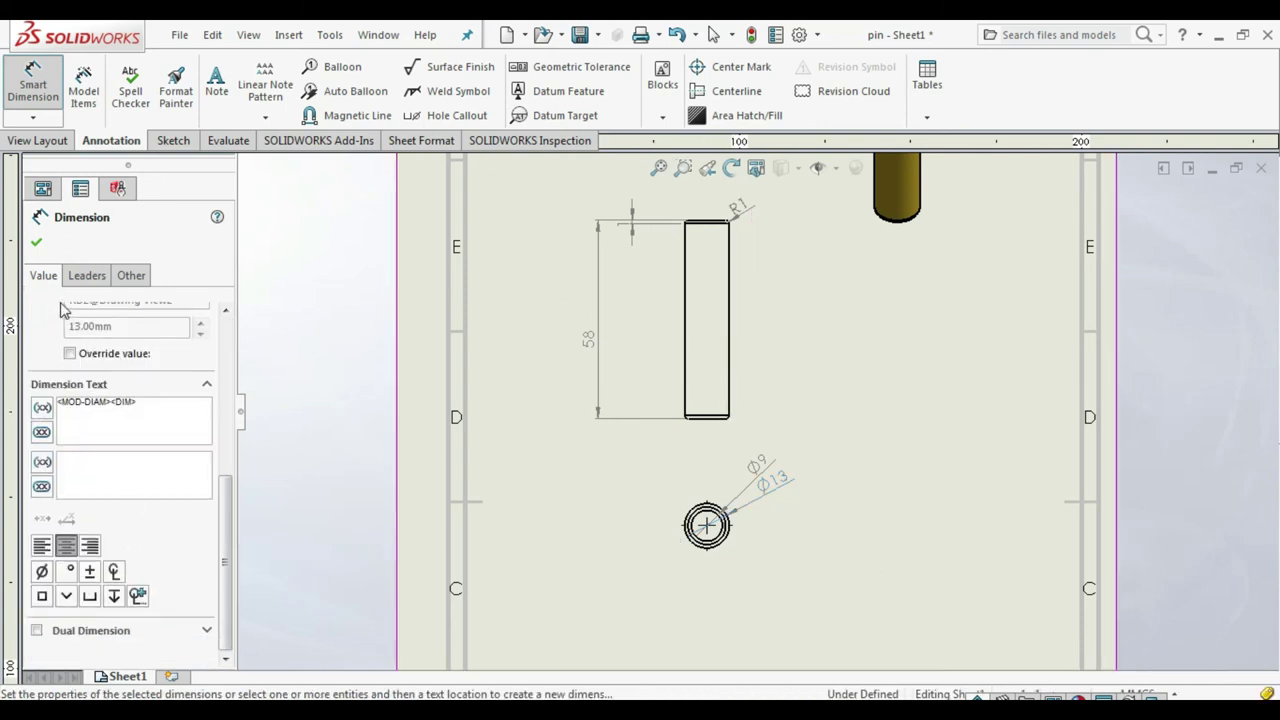
{"action": "left_click", "coordinate": [36, 242]}
{"action": "key", "text": "Escape"}
Step: Set the pin's front view to Hidden Lines Visible so the bore shows dashed
{"action": "left_click", "coordinate": [737, 377]}
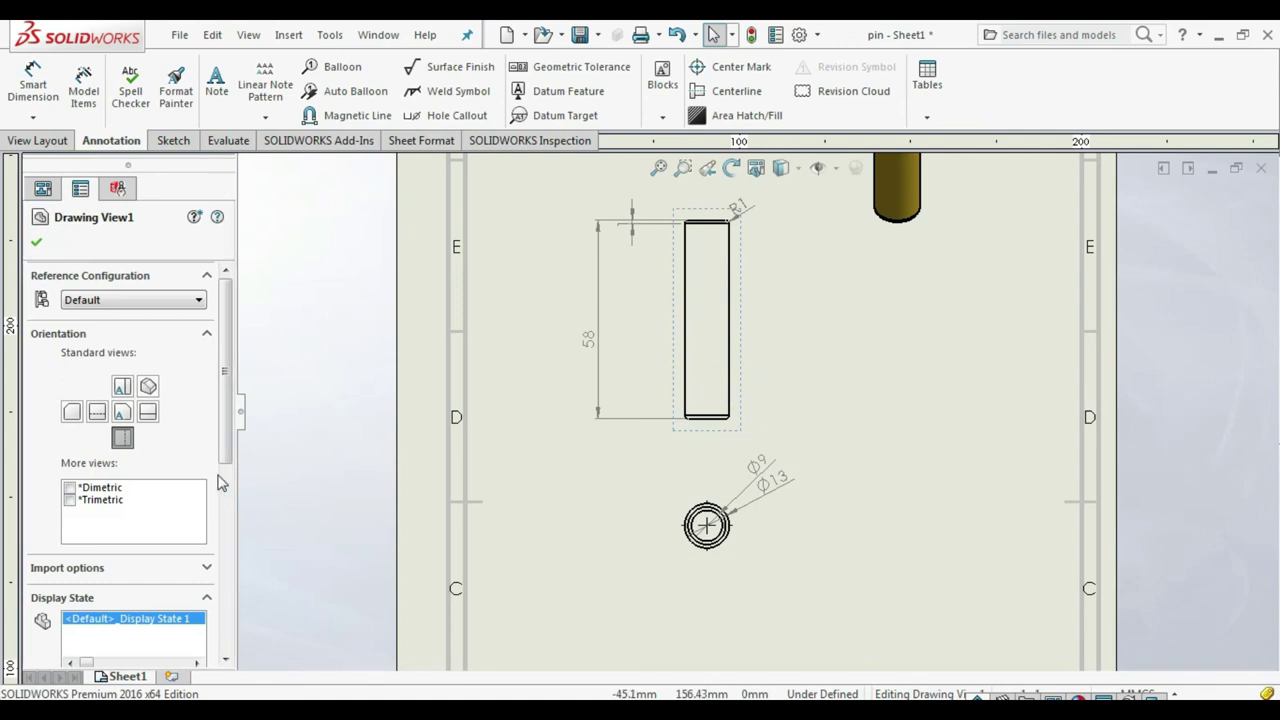
{"action": "scroll", "coordinate": [221, 483], "scroll_direction": "down", "scroll_amount": 5}
{"action": "left_click", "coordinate": [96, 400]}
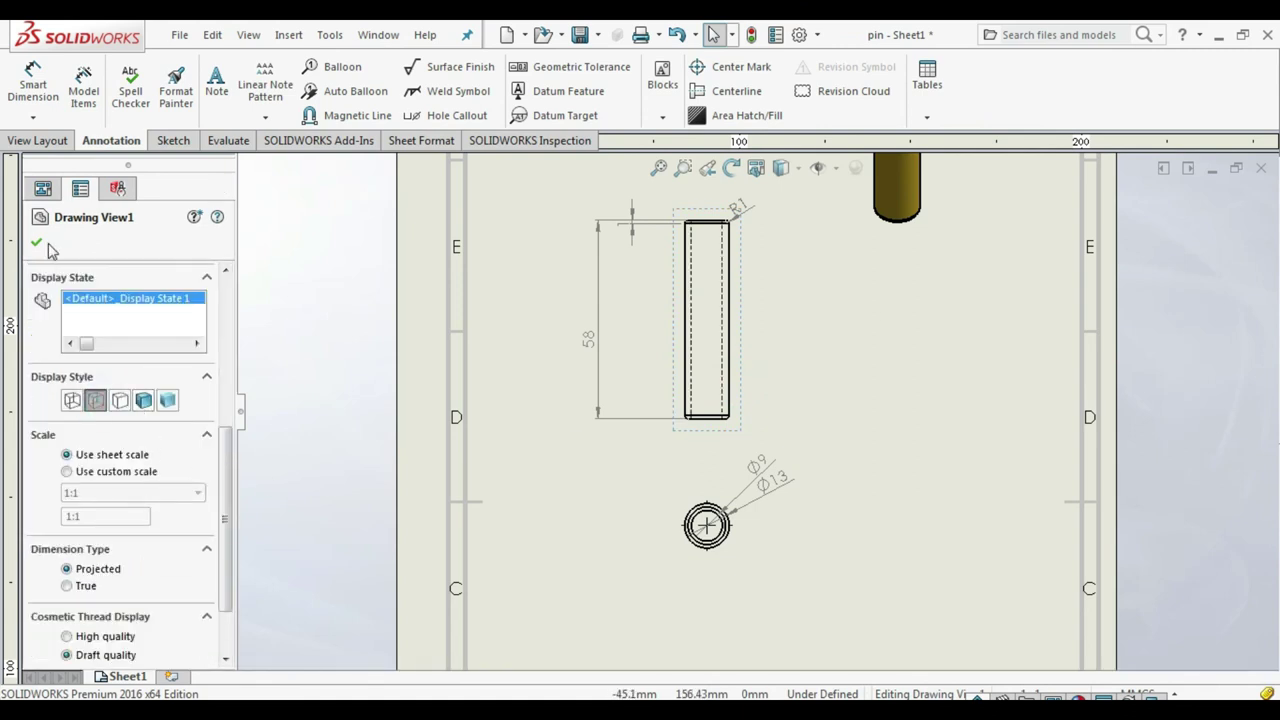
{"action": "left_click", "coordinate": [36, 242]}
{"action": "left_click", "coordinate": [886, 400]}
{"action": "scroll", "coordinate": [840, 452], "scroll_direction": "up", "scroll_amount": 3}
{"action": "scroll", "coordinate": [843, 440], "scroll_direction": "up", "scroll_amount": 1}
{"action": "scroll", "coordinate": [846, 420], "scroll_direction": "down", "scroll_amount": 1}
{"action": "scroll", "coordinate": [845, 450], "scroll_direction": "up", "scroll_amount": 1}
{"action": "scroll", "coordinate": [838, 492], "scroll_direction": "down", "scroll_amount": 1}
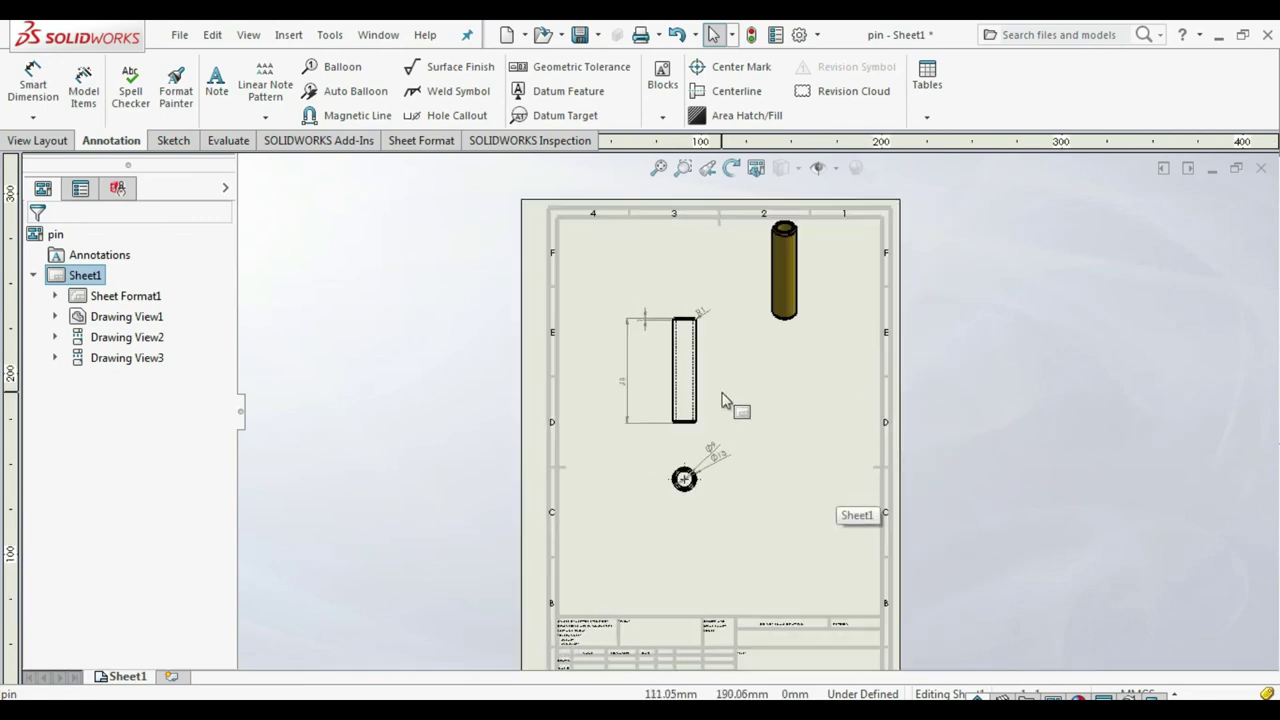
{"action": "scroll", "coordinate": [729, 400], "scroll_direction": "down", "scroll_amount": 1}
Step: Move the isometric, front and circular end views lower and further apart on the sheet
{"action": "left_click_drag", "start_coordinate": [828, 348], "coordinate": [846, 416]}
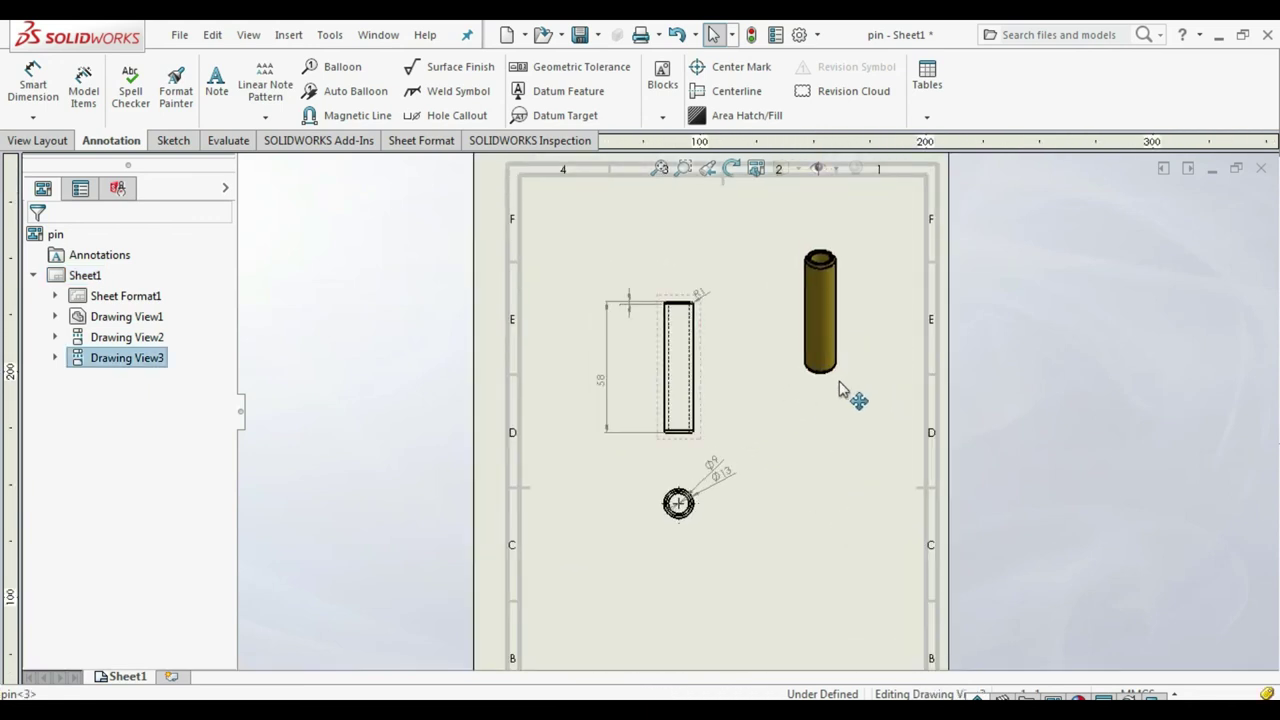
{"action": "left_click_drag", "start_coordinate": [697, 450], "coordinate": [714, 480]}
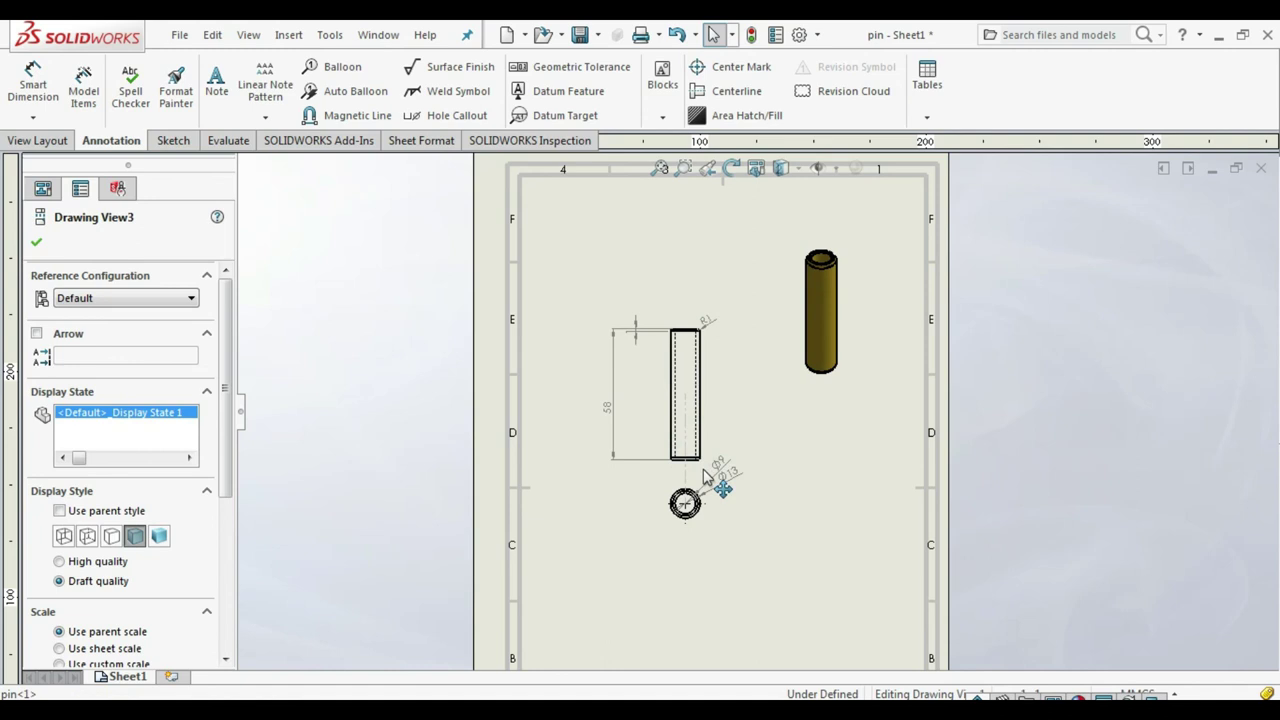
{"action": "left_click_drag", "start_coordinate": [707, 535], "coordinate": [716, 570]}
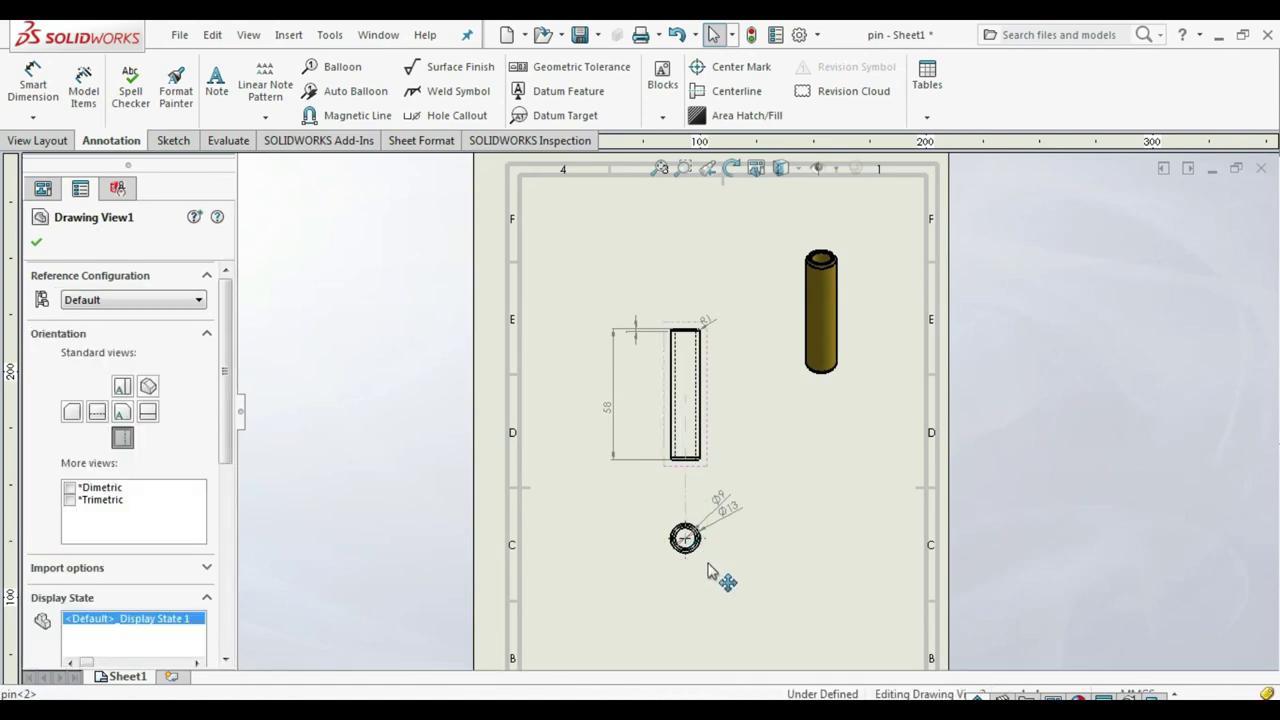
{"action": "scroll", "coordinate": [720, 450], "scroll_direction": "down", "scroll_amount": 1}
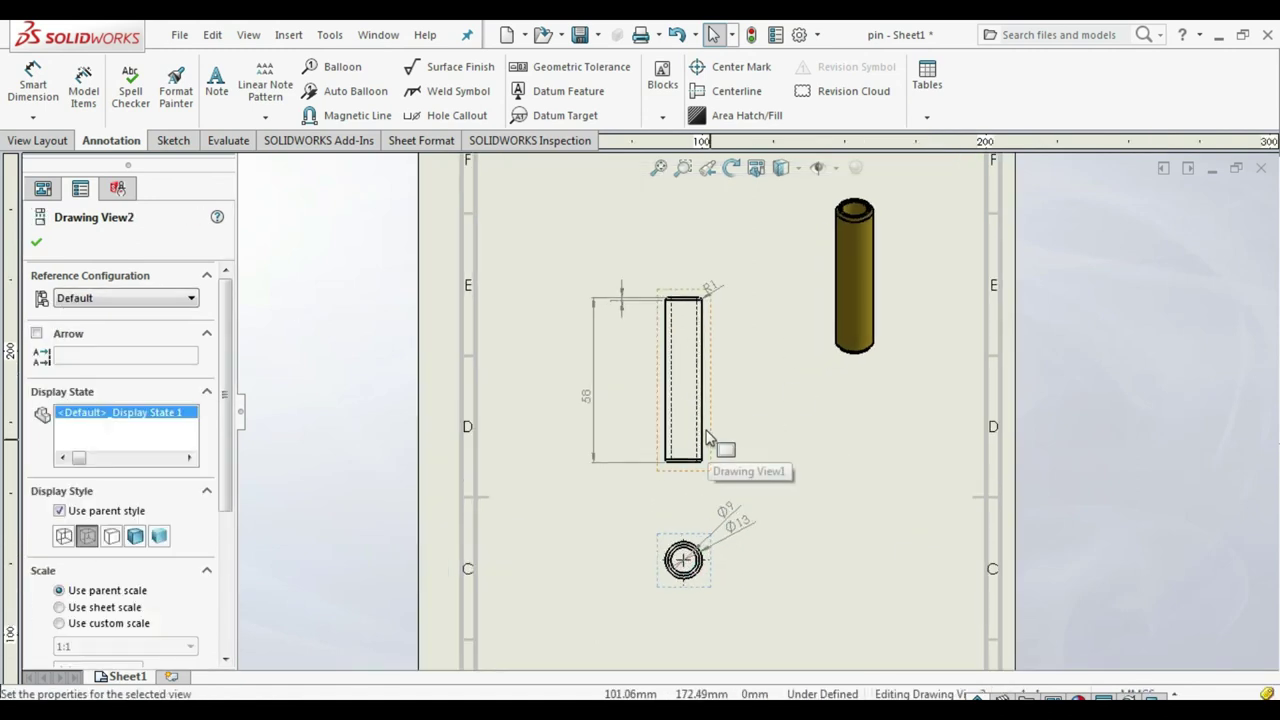
{"action": "scroll", "coordinate": [737, 394], "scroll_direction": "up", "scroll_amount": 2}
{"action": "scroll", "coordinate": [727, 380], "scroll_direction": "down", "scroll_amount": 2}
{"action": "scroll", "coordinate": [727, 380], "scroll_direction": "up", "scroll_amount": 2}
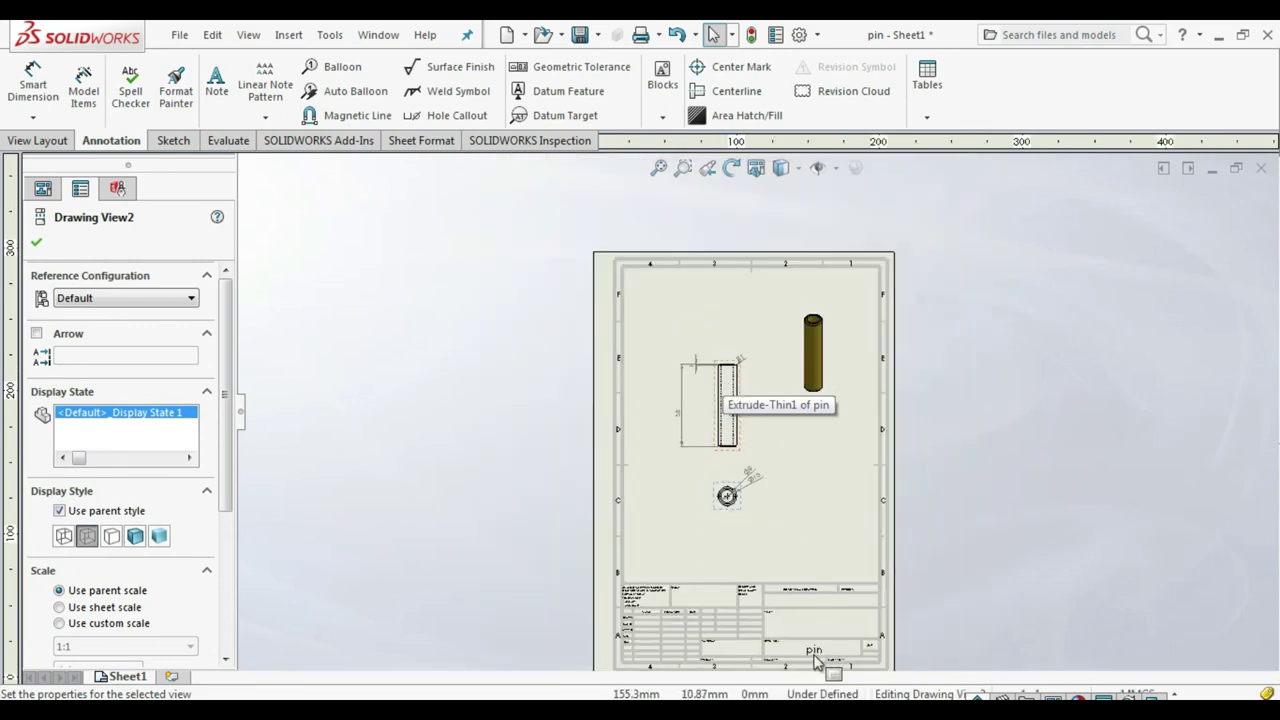
{"action": "scroll", "coordinate": [826, 606], "scroll_direction": "down", "scroll_amount": 2}
{"action": "key", "text": "z"}
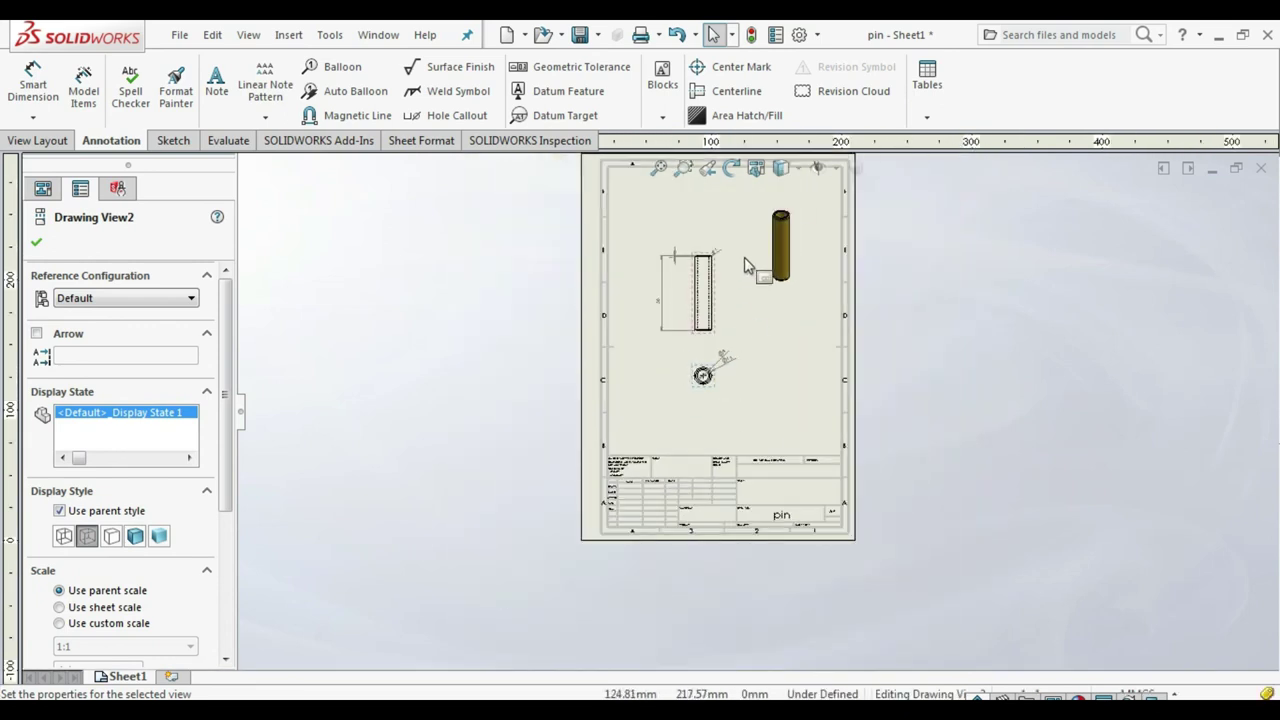
{"action": "scroll", "coordinate": [744, 257], "scroll_direction": "up", "scroll_amount": 1}
{"action": "scroll", "coordinate": [723, 380], "scroll_direction": "down", "scroll_amount": 2}
{"action": "scroll", "coordinate": [749, 414], "scroll_direction": "down", "scroll_amount": 1}
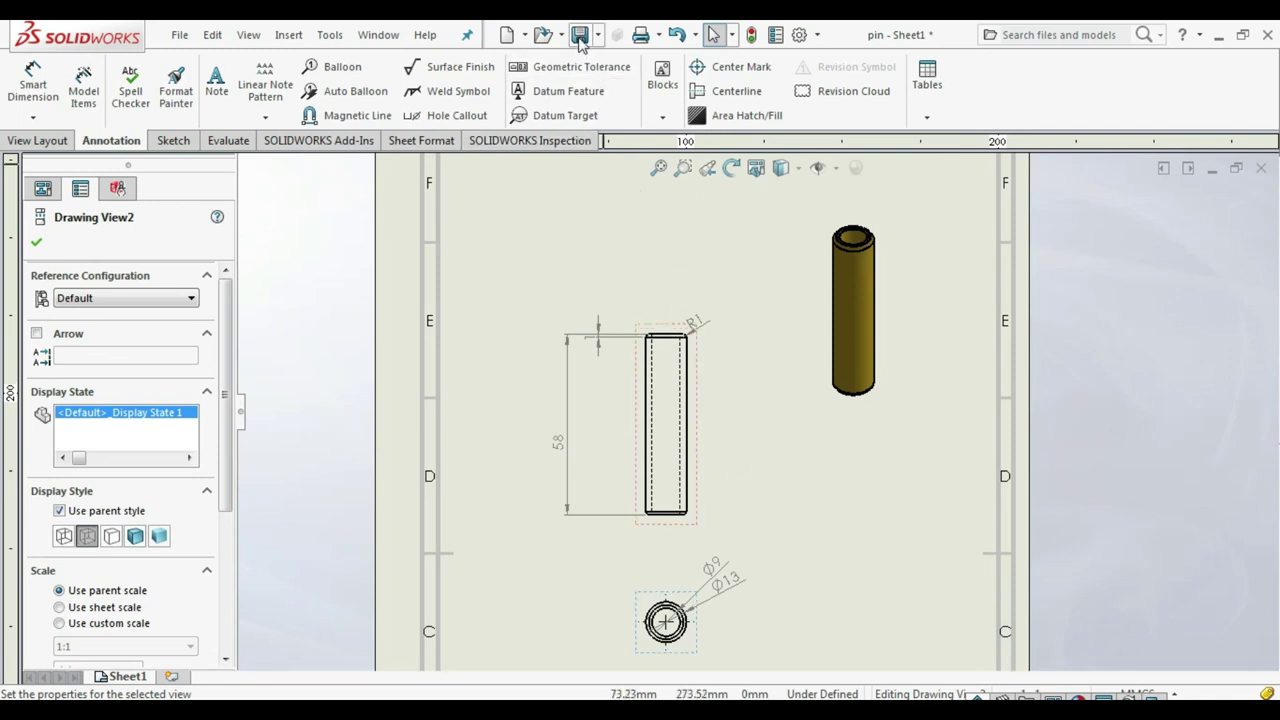
Step: Save the pin drawing under the name pin and close the drawing window
{"action": "key", "text": "ctrl+s"}
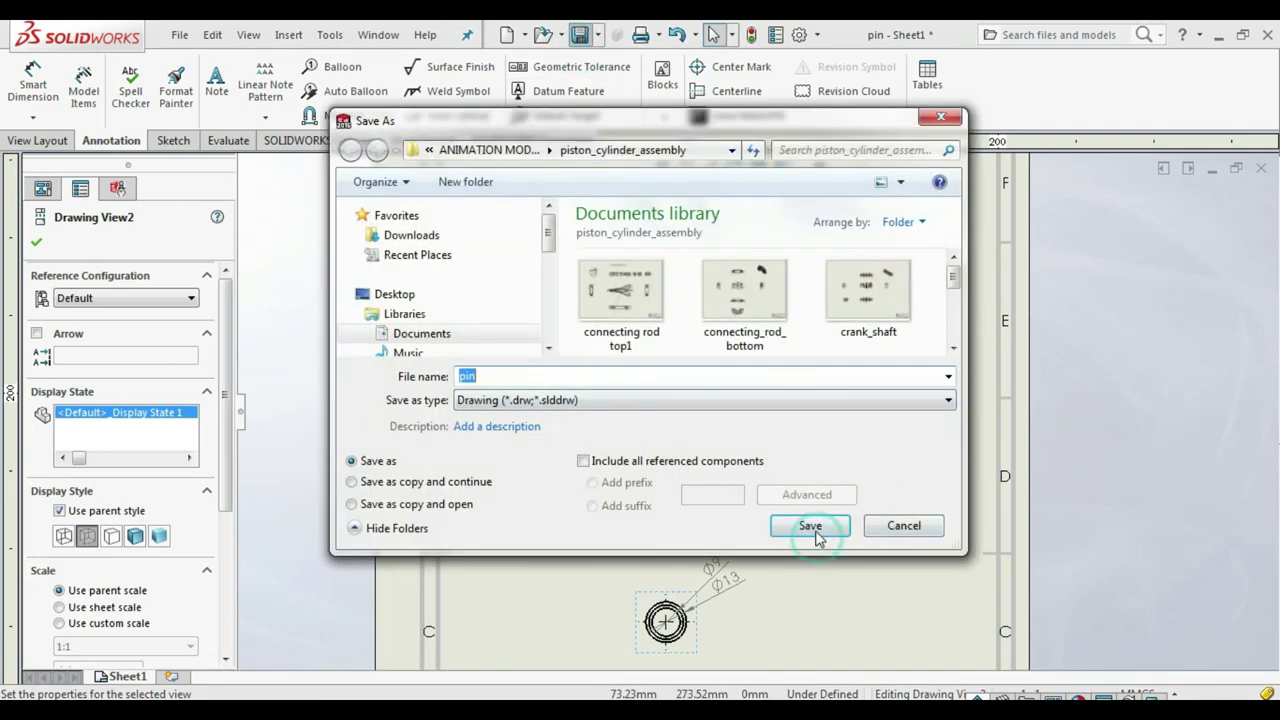
{"action": "left_click", "coordinate": [816, 536]}
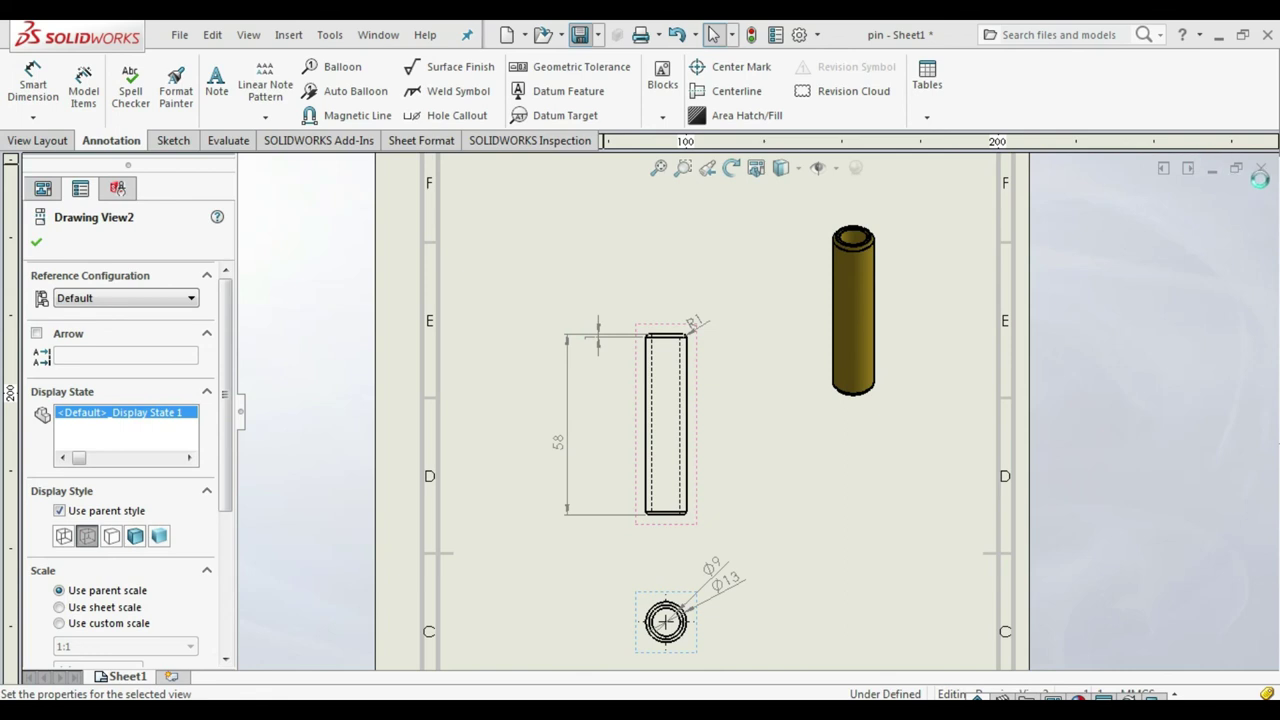
{"action": "left_click", "coordinate": [1260, 169]}
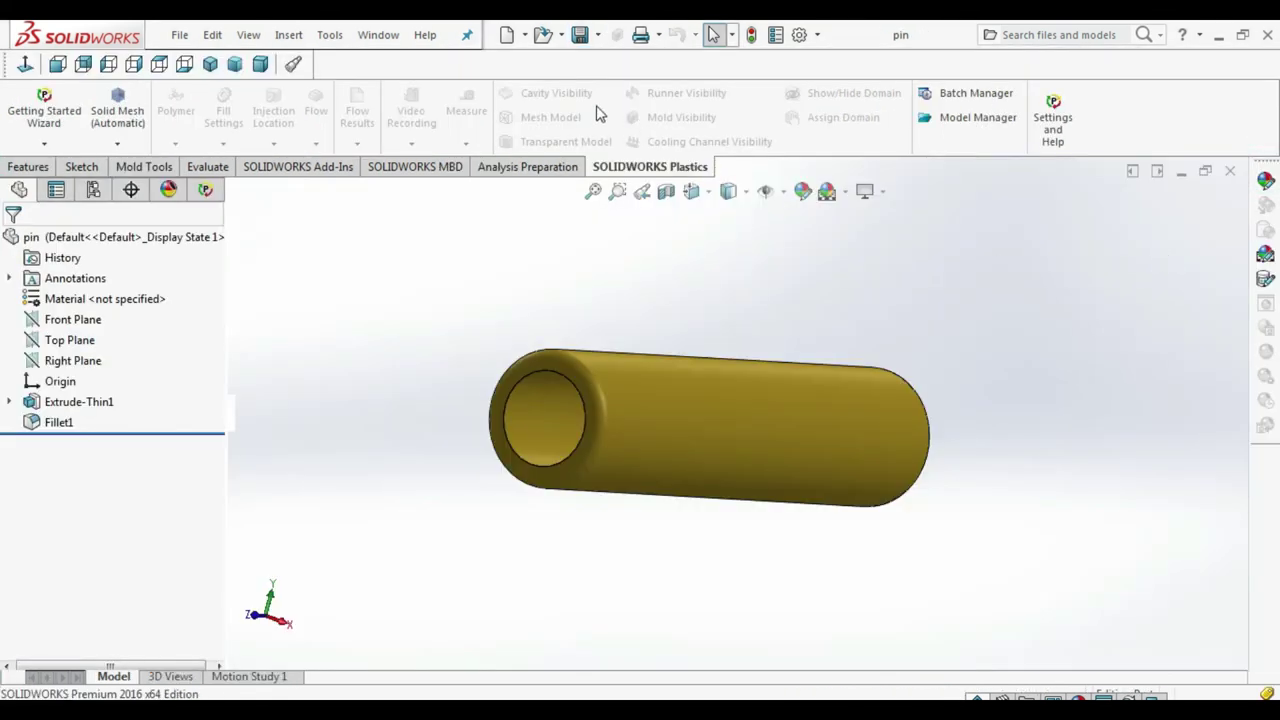